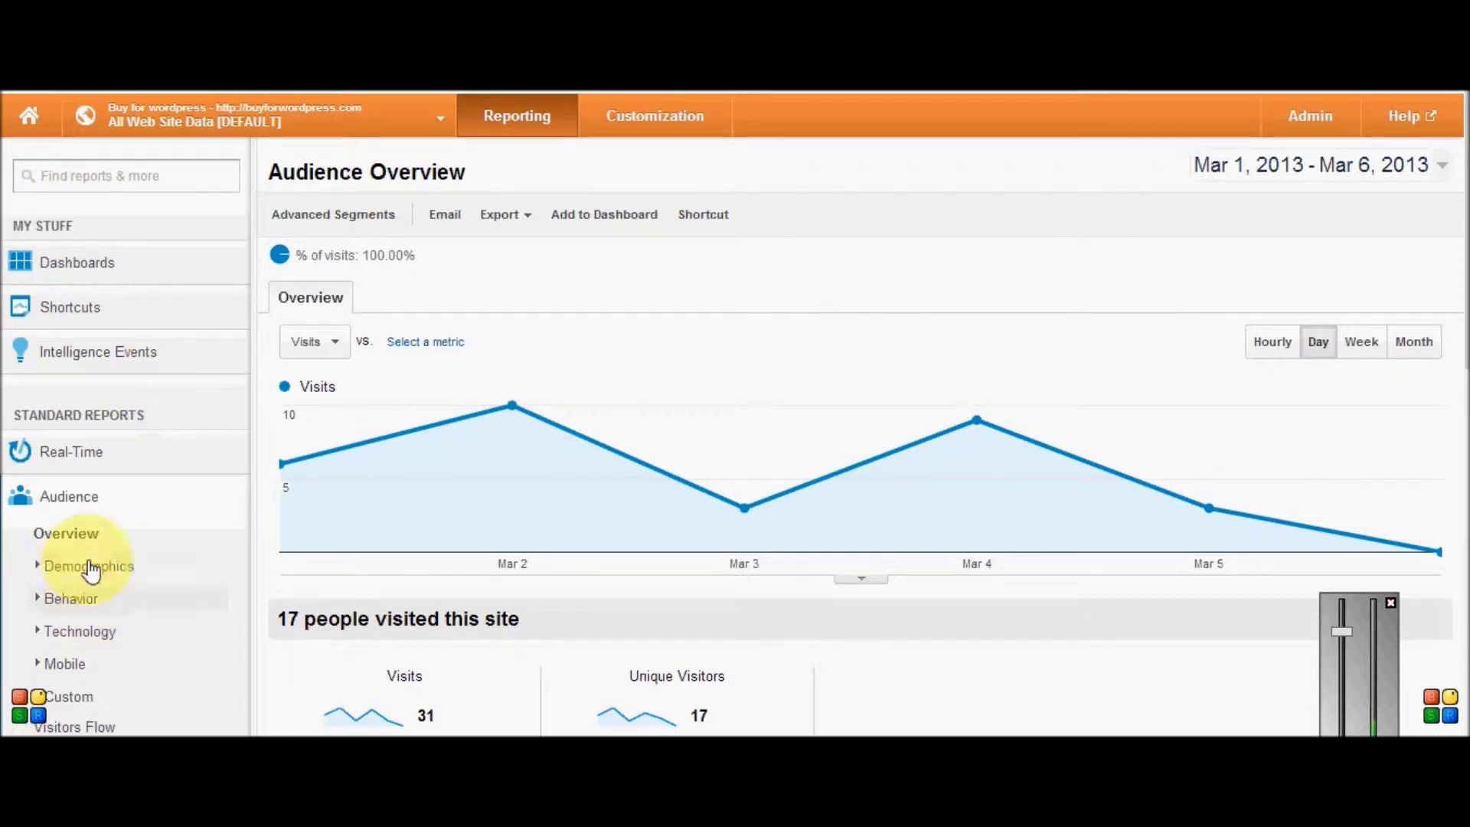
# - Open the Location report under the Audience demographics and examine the map of visits by country
pyautogui.click(79, 538)
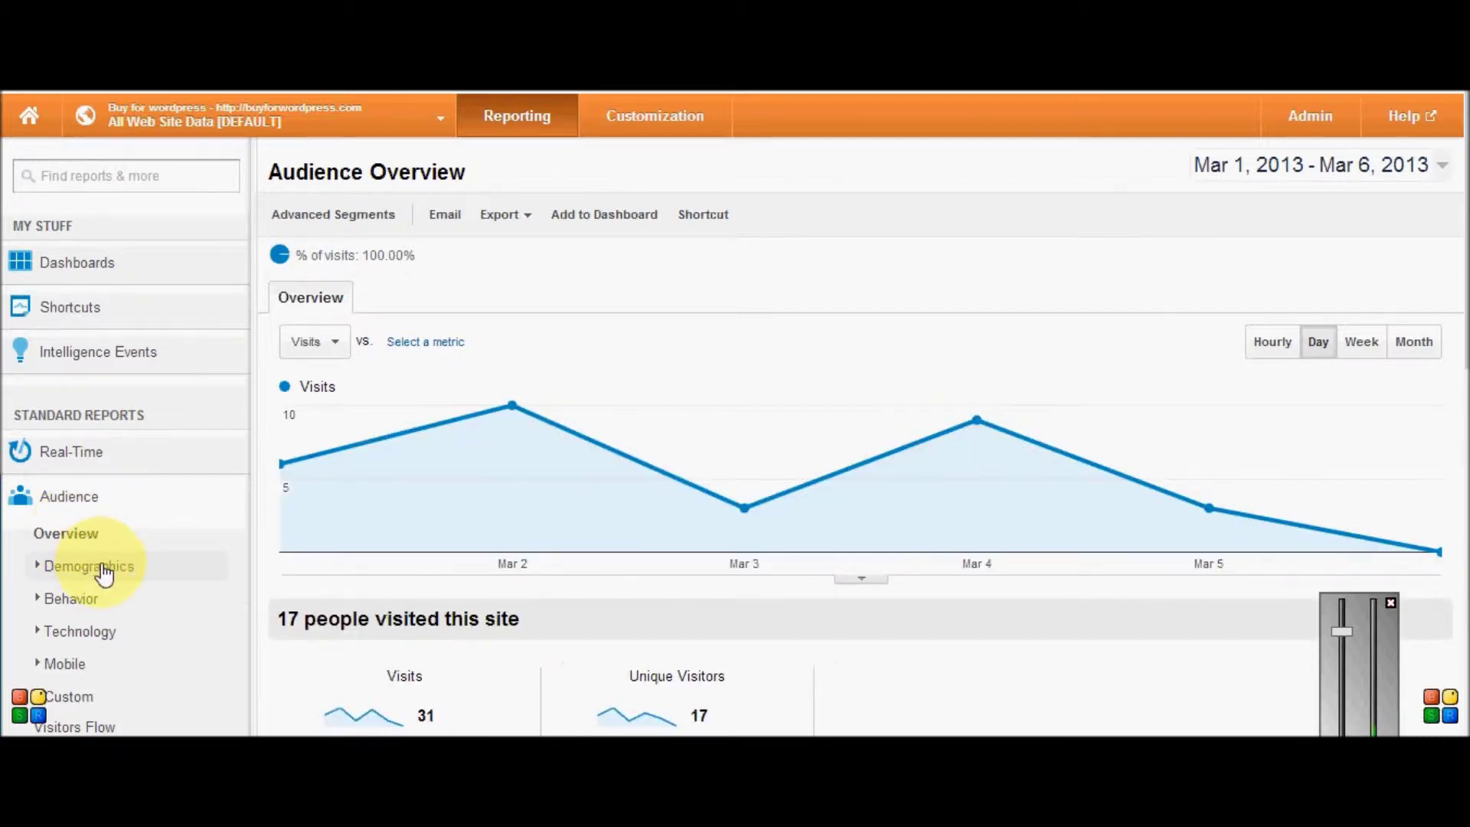
pyautogui.click(105, 568)
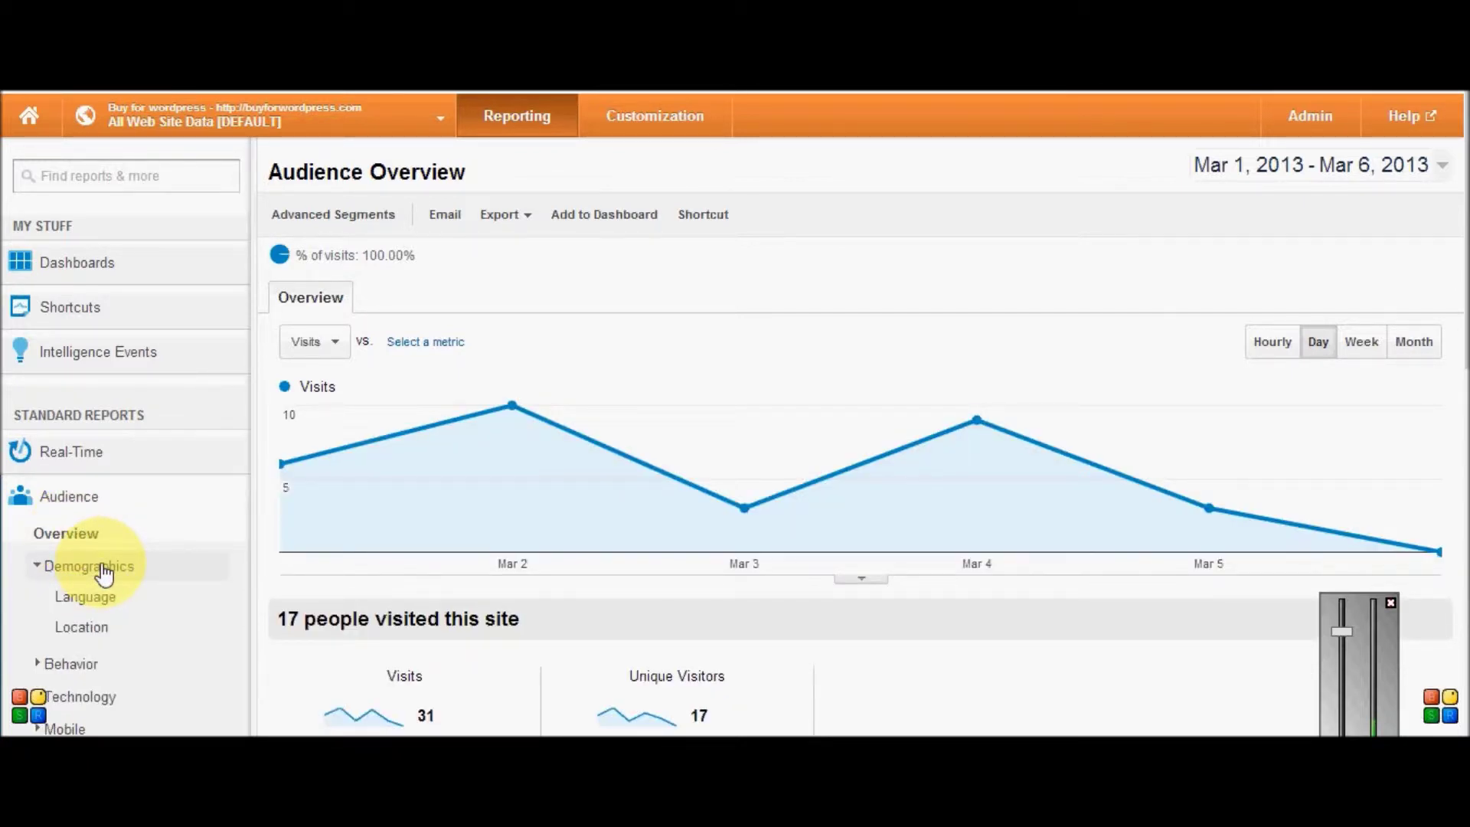
pyautogui.click(105, 632)
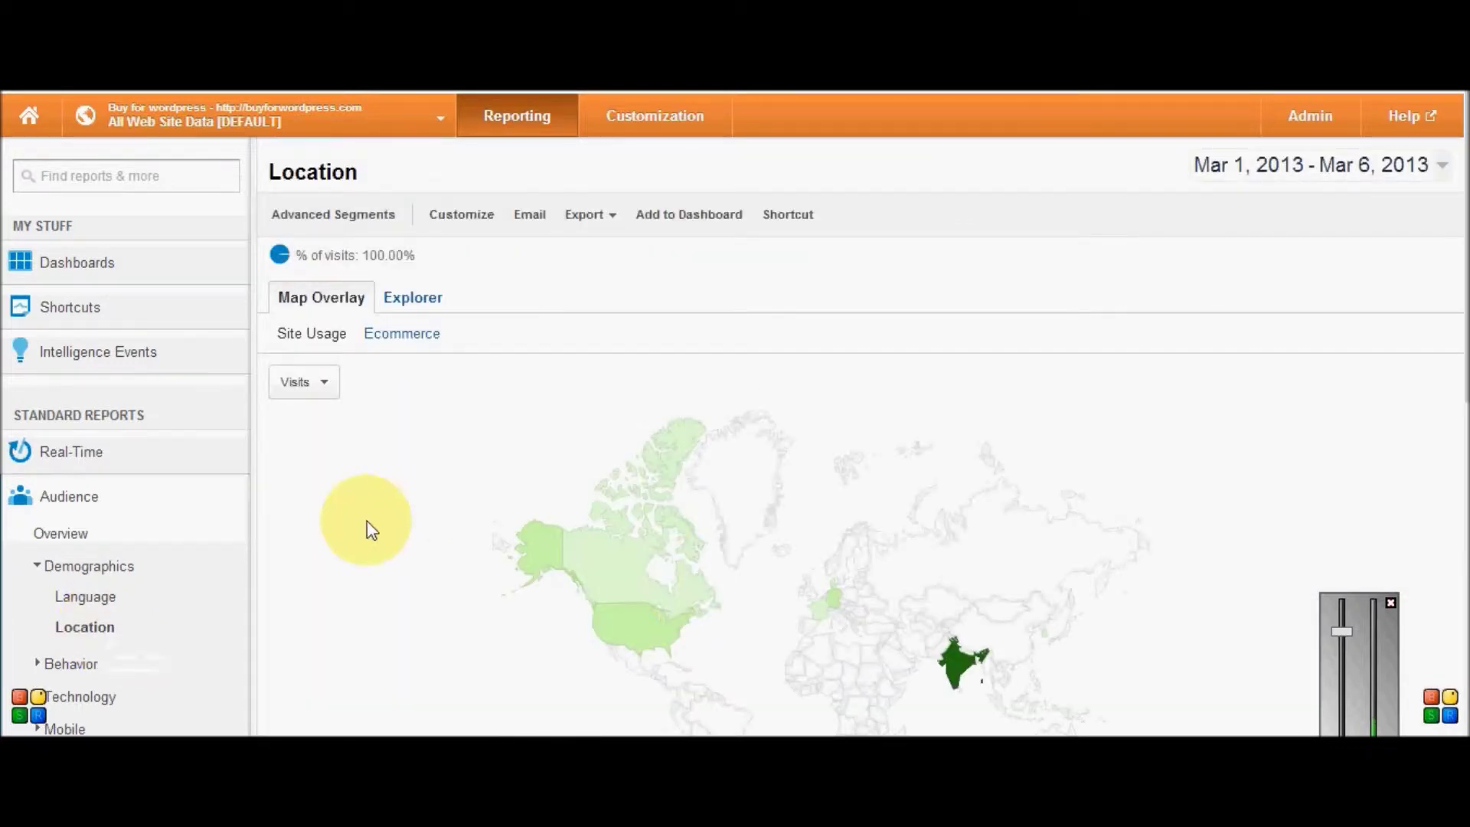
pyautogui.moveTo(1467, 390); pyautogui.dragTo(1468, 301)
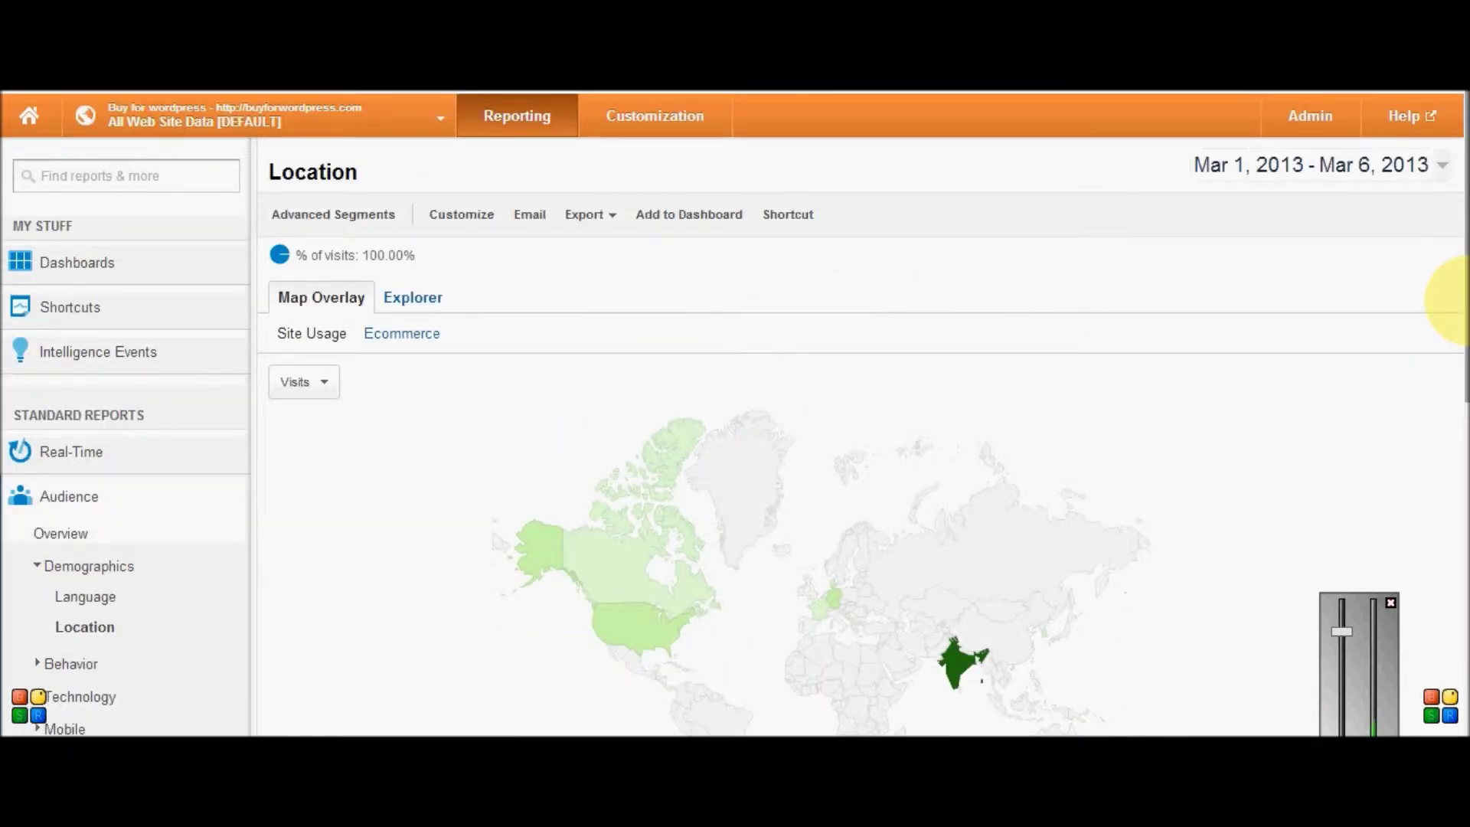
pyautogui.moveTo(1467, 302)
pyautogui.mouseDown()
pyautogui.moveTo(1466, 461)
pyautogui.moveTo(1467, 303)
pyautogui.mouseUp()
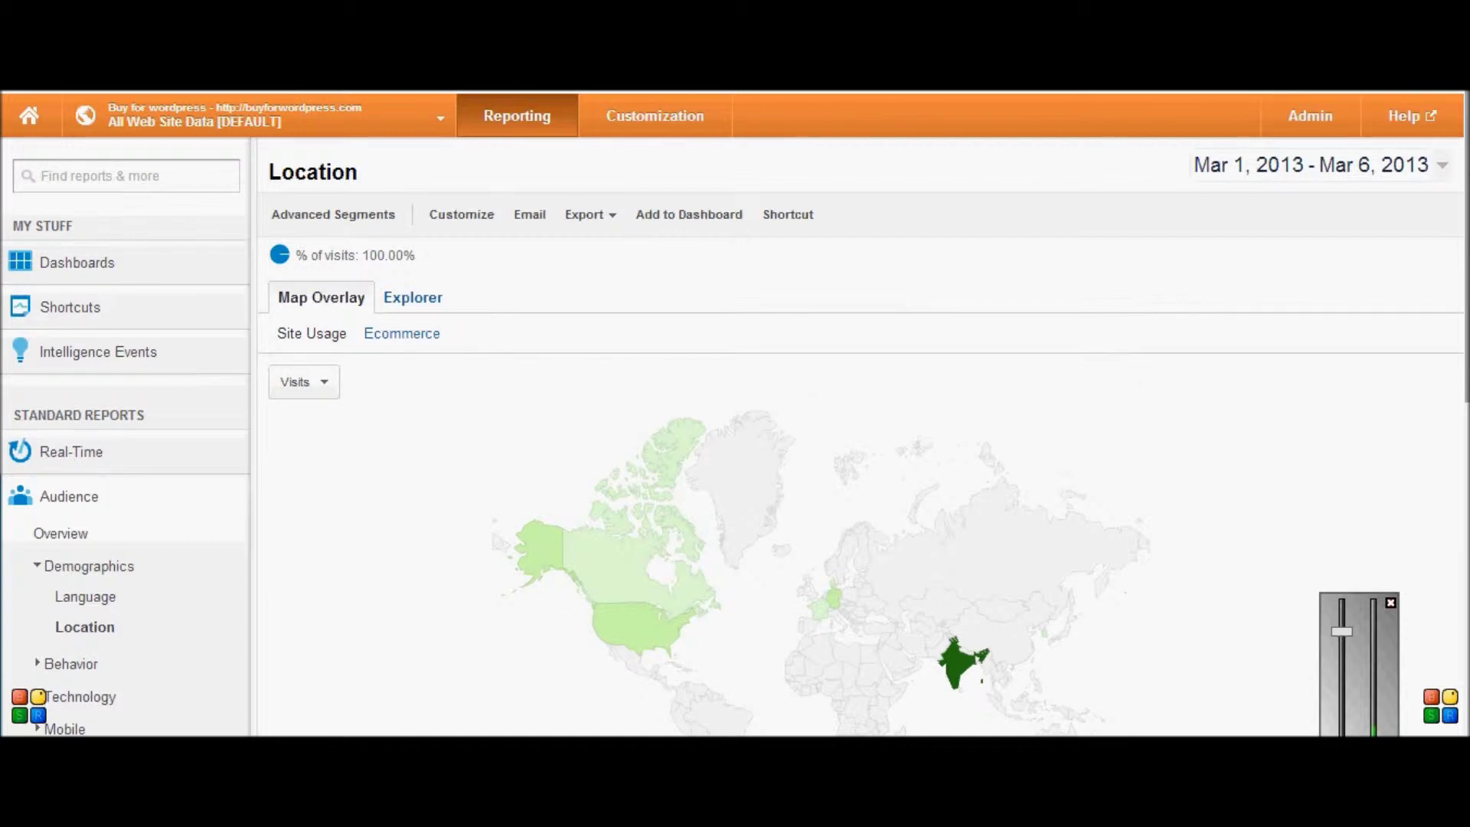
pyautogui.moveTo(1467, 301)
pyautogui.mouseDown()
pyautogui.moveTo(1467, 371)
pyautogui.moveTo(1467, 277)
pyautogui.mouseUp()
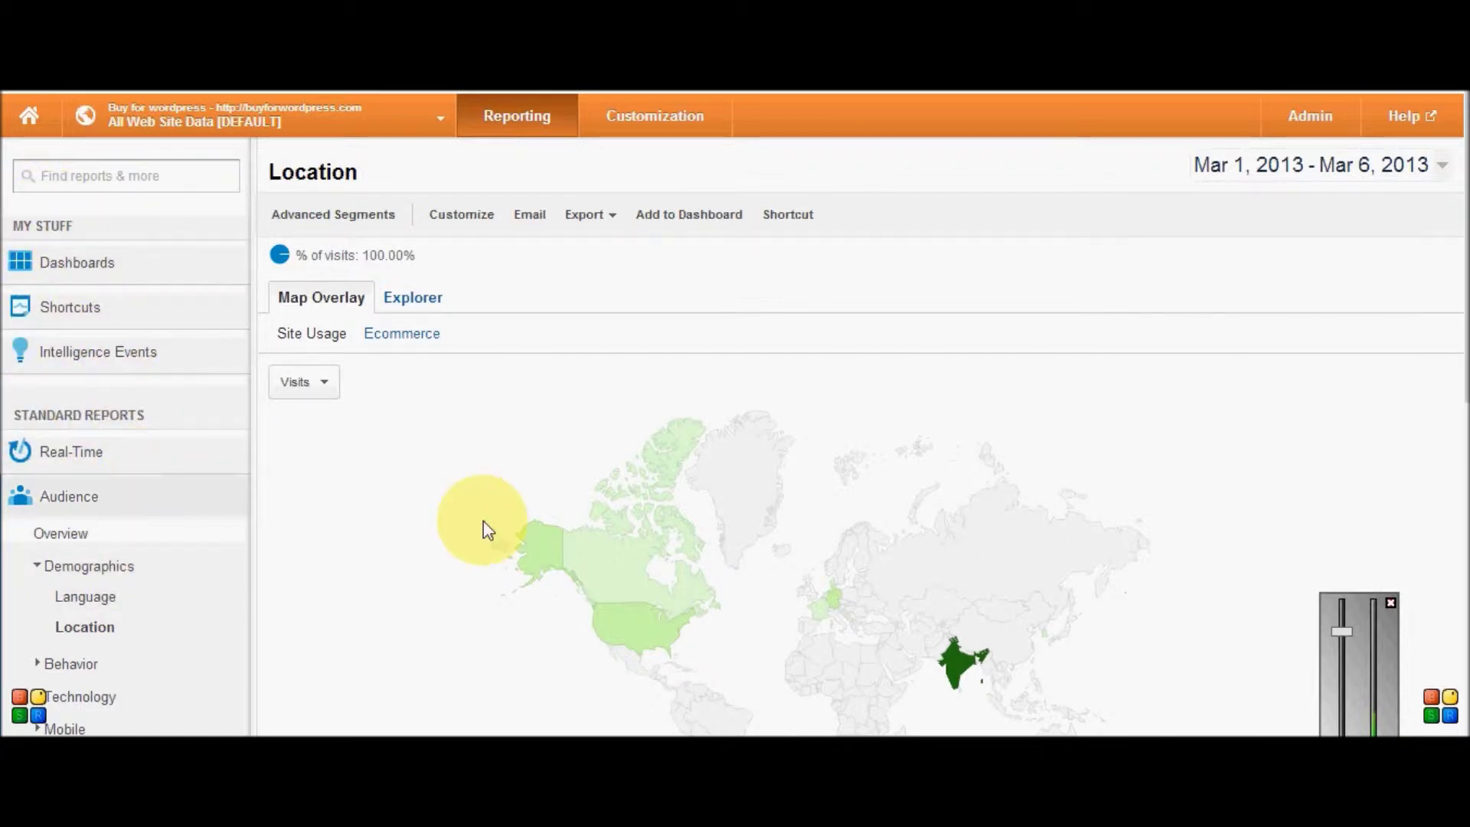
# - Look over the Traffic Sources report list, and collapse it again
pyautogui.scroll(-4, 735, 414)
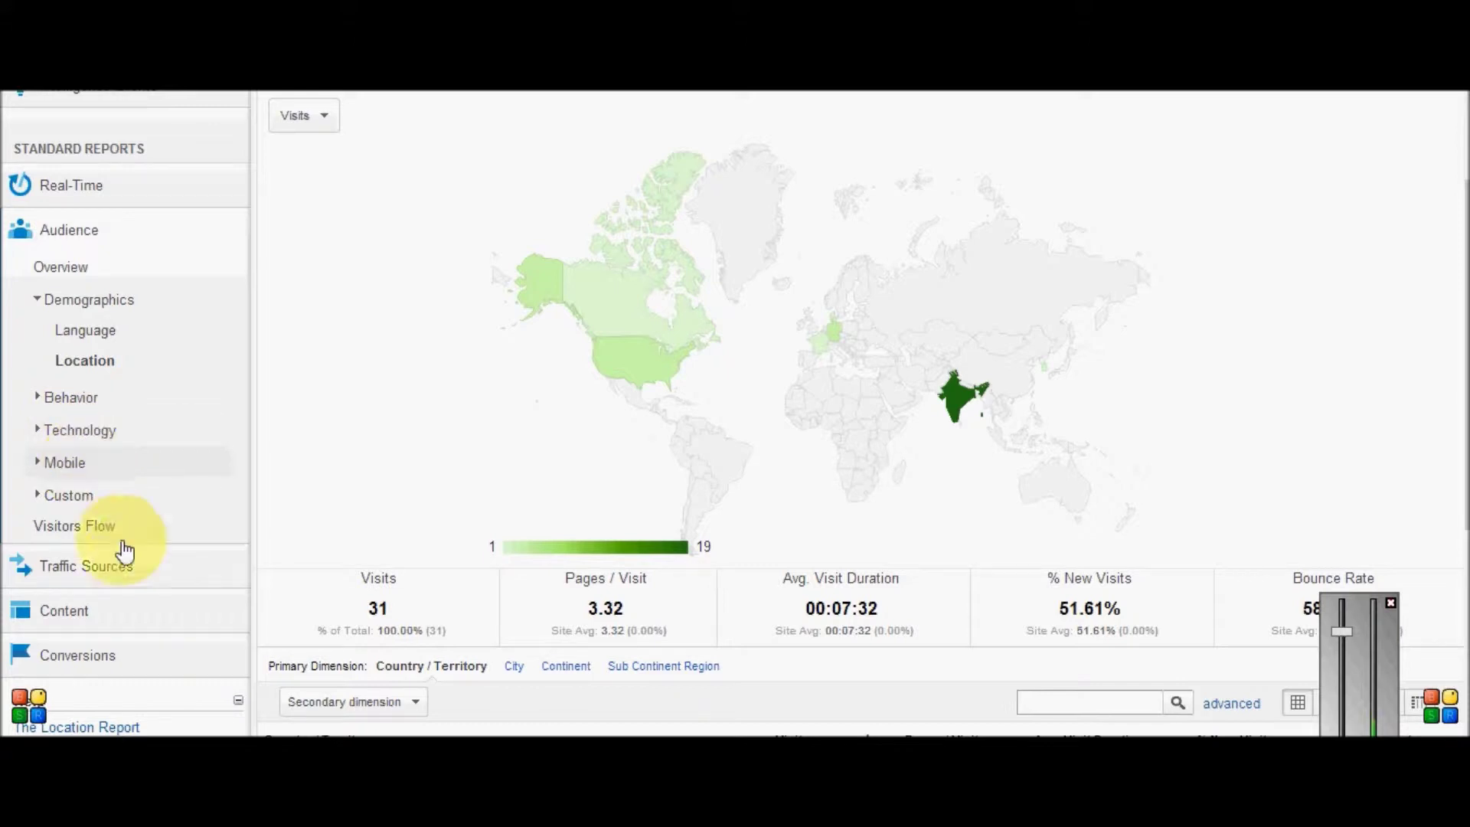
pyautogui.click(140, 580)
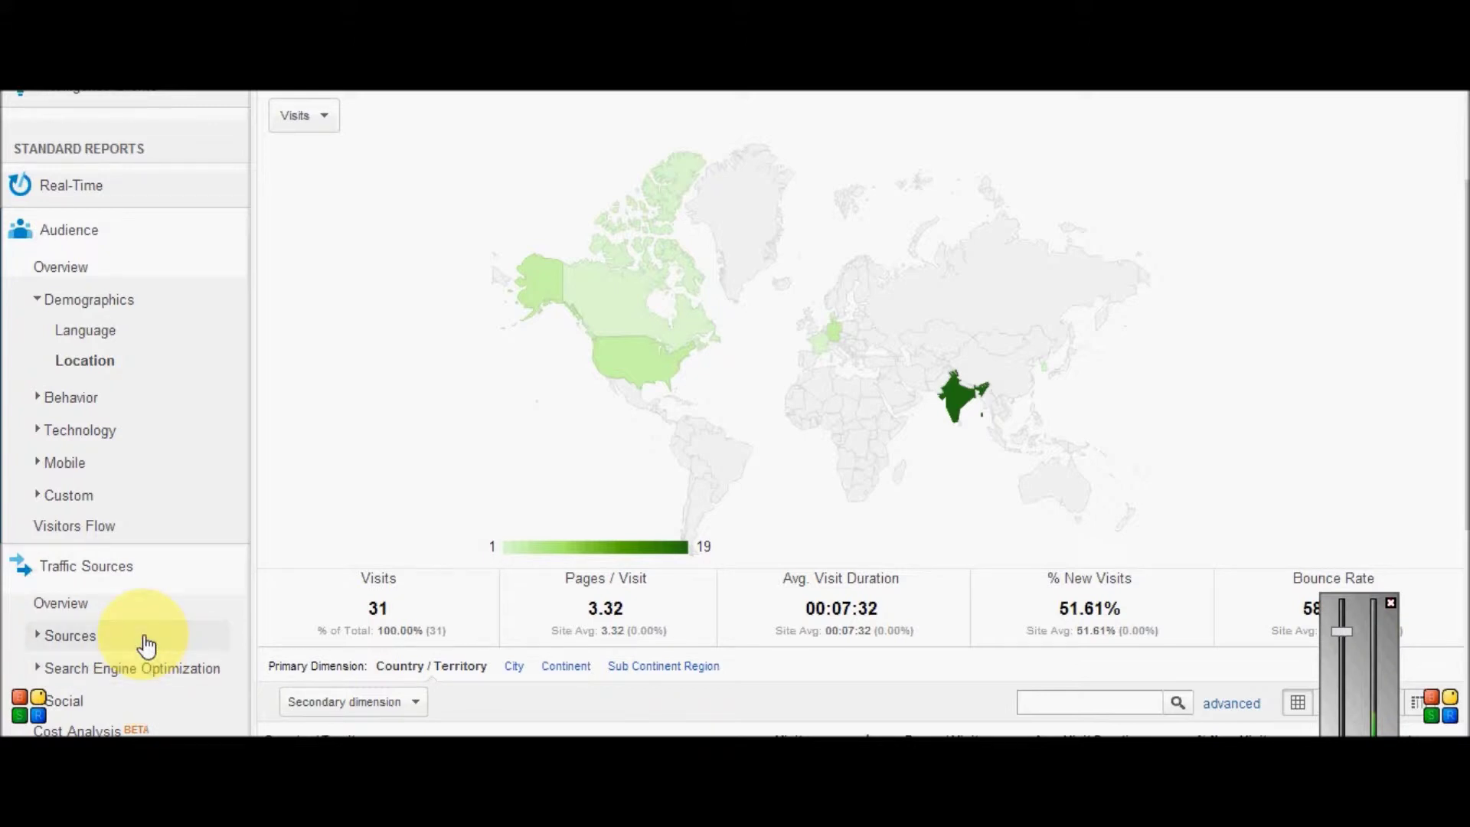
pyautogui.click(52, 575)
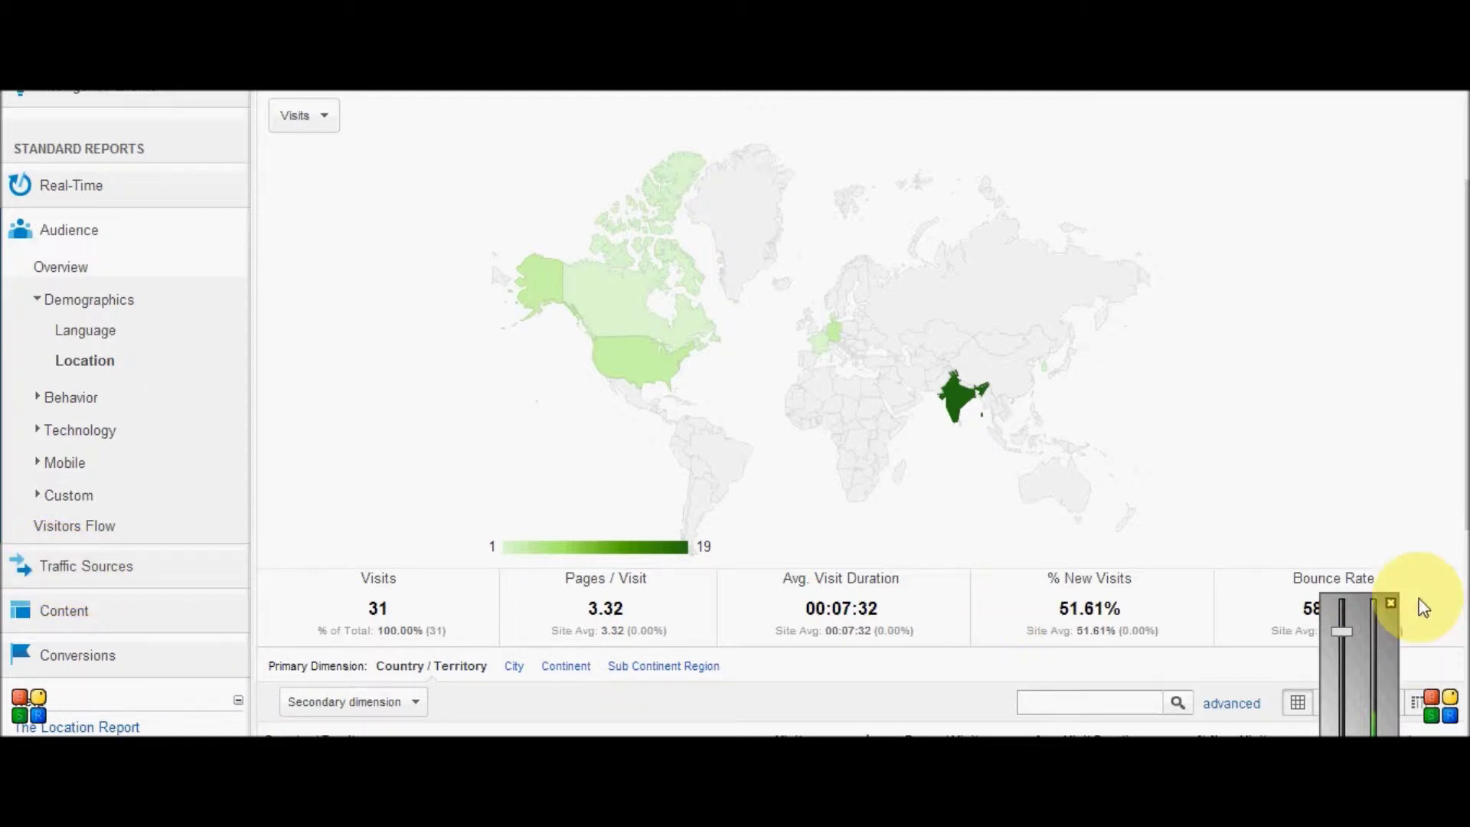
pyautogui.click(1392, 604)
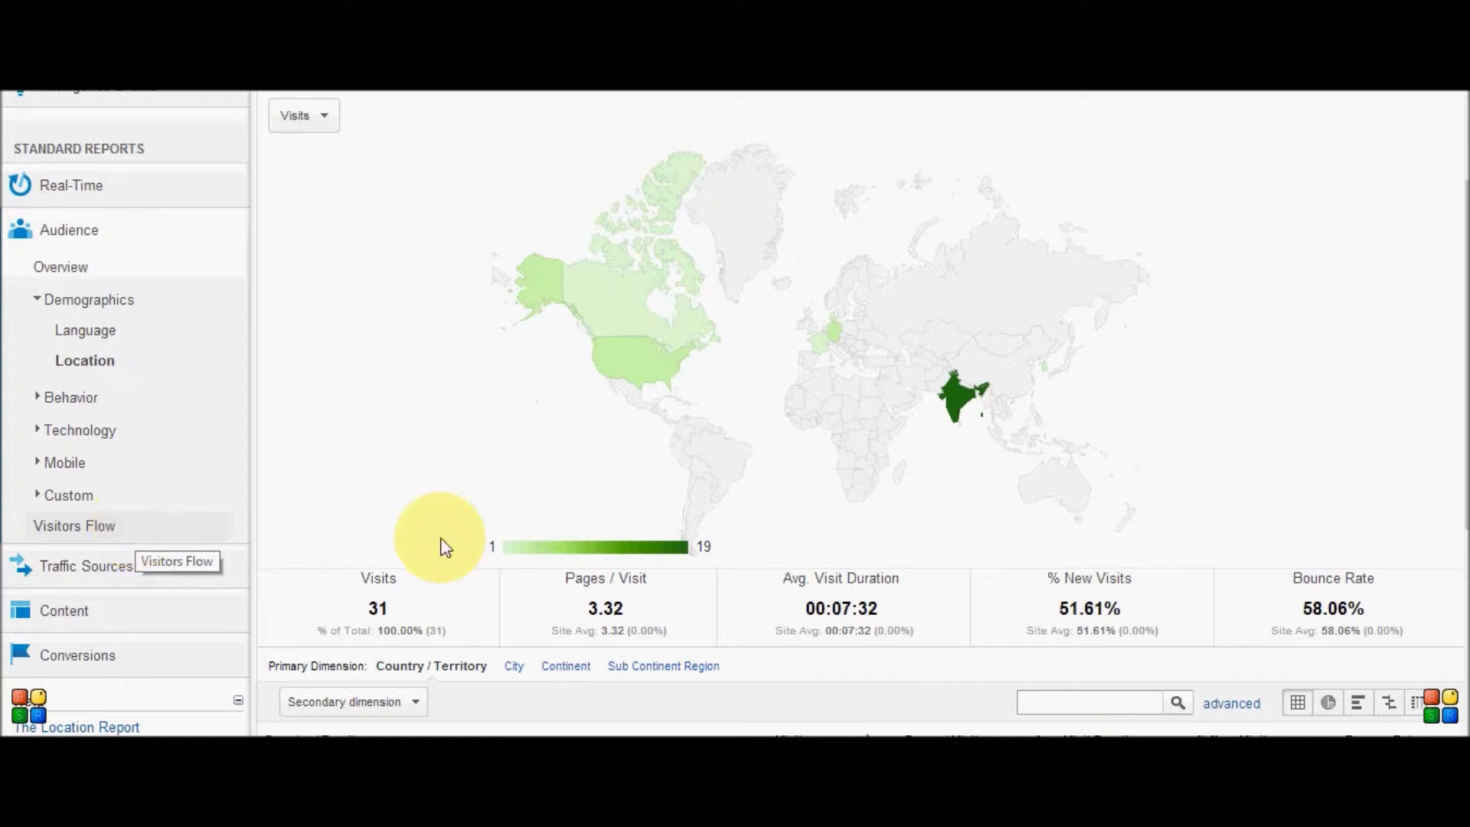
# - Return to the Audience Overview report and review its visitor statistics and the new versus returning visitor chart
pyautogui.scroll(4, 735, 413)
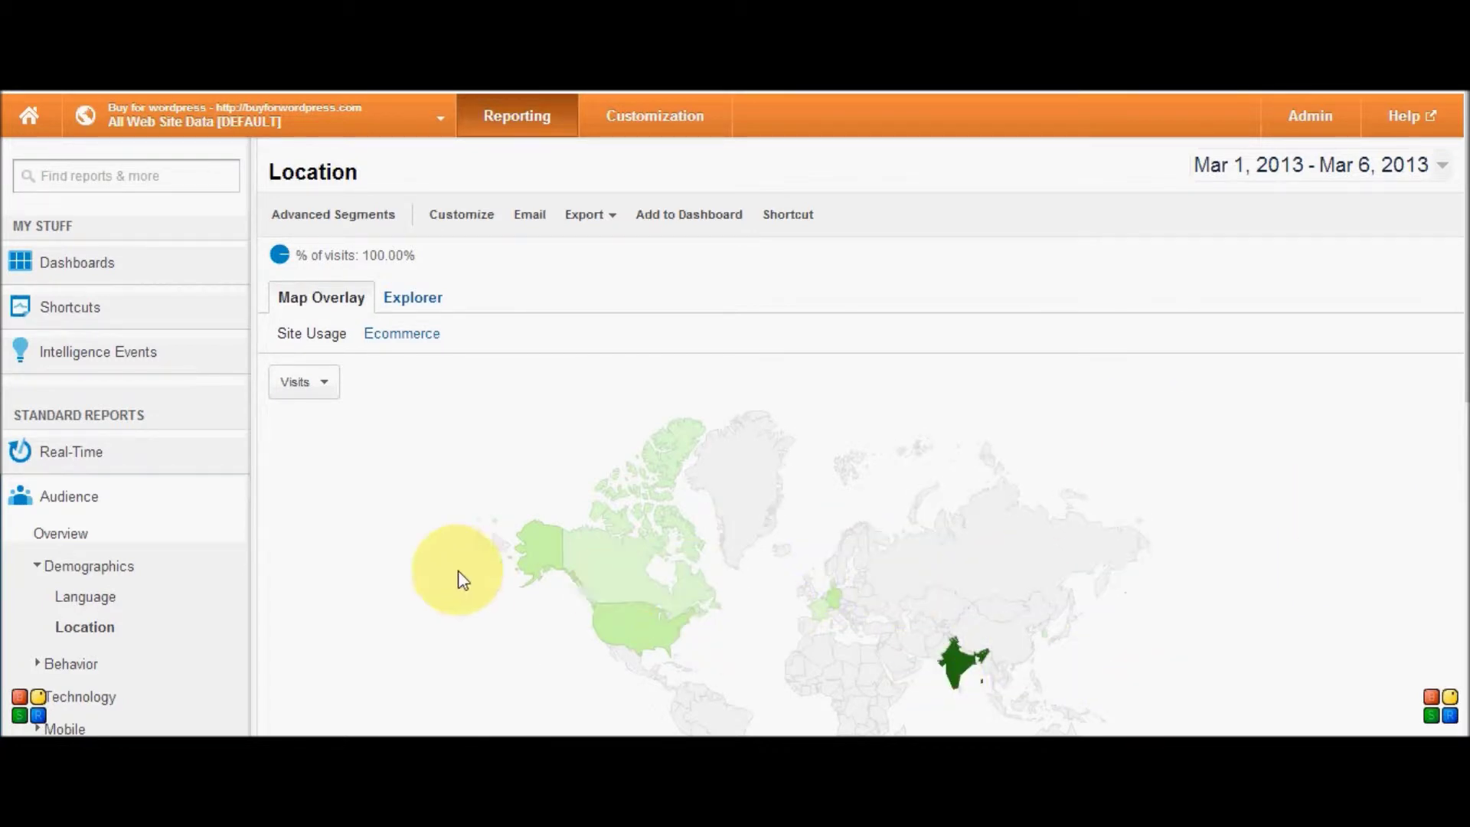
pyautogui.click(82, 533)
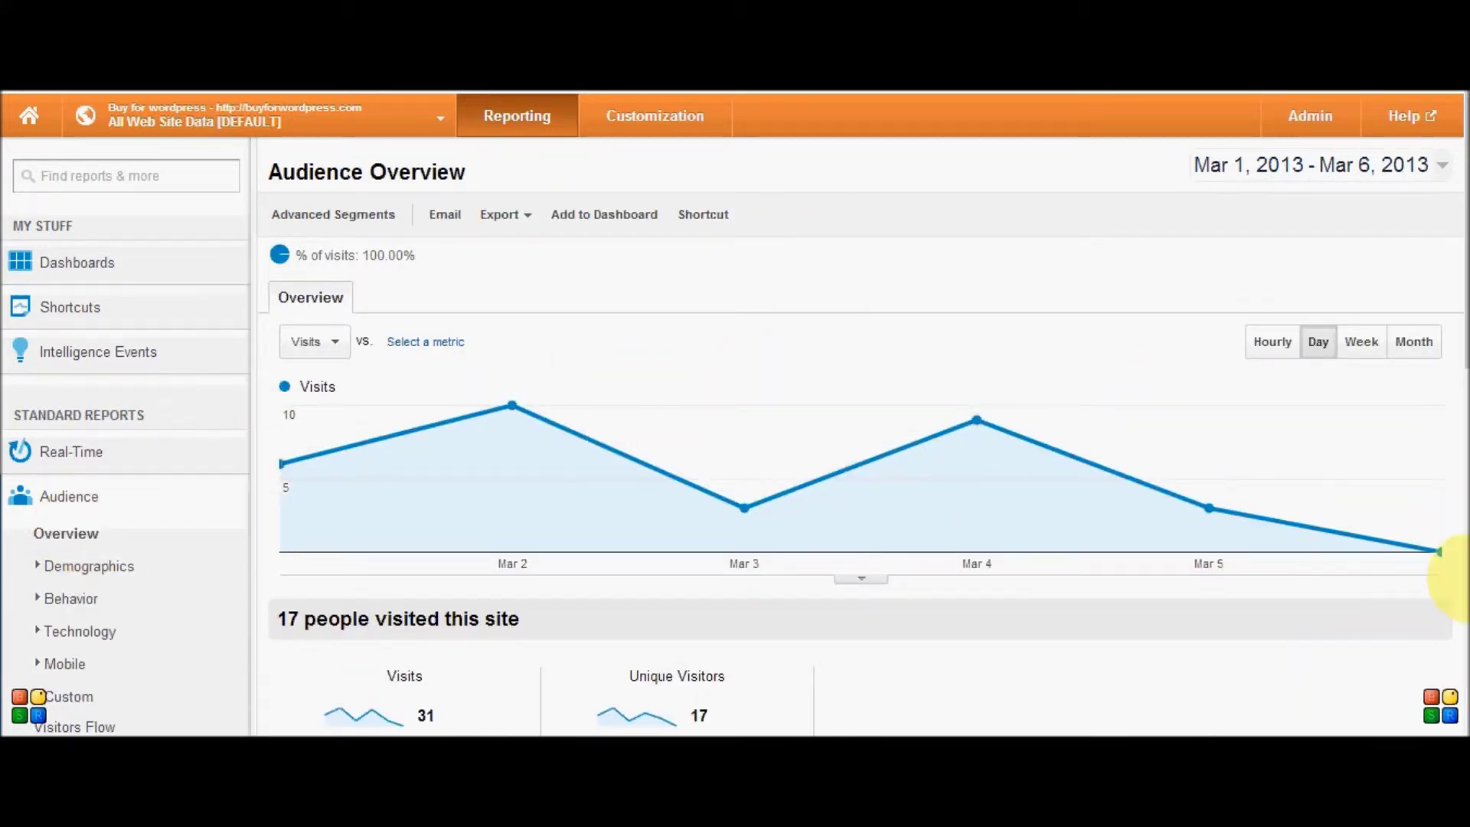
pyautogui.scroll(-1, 1451, 558)
pyautogui.scroll(-4, 861, 413)
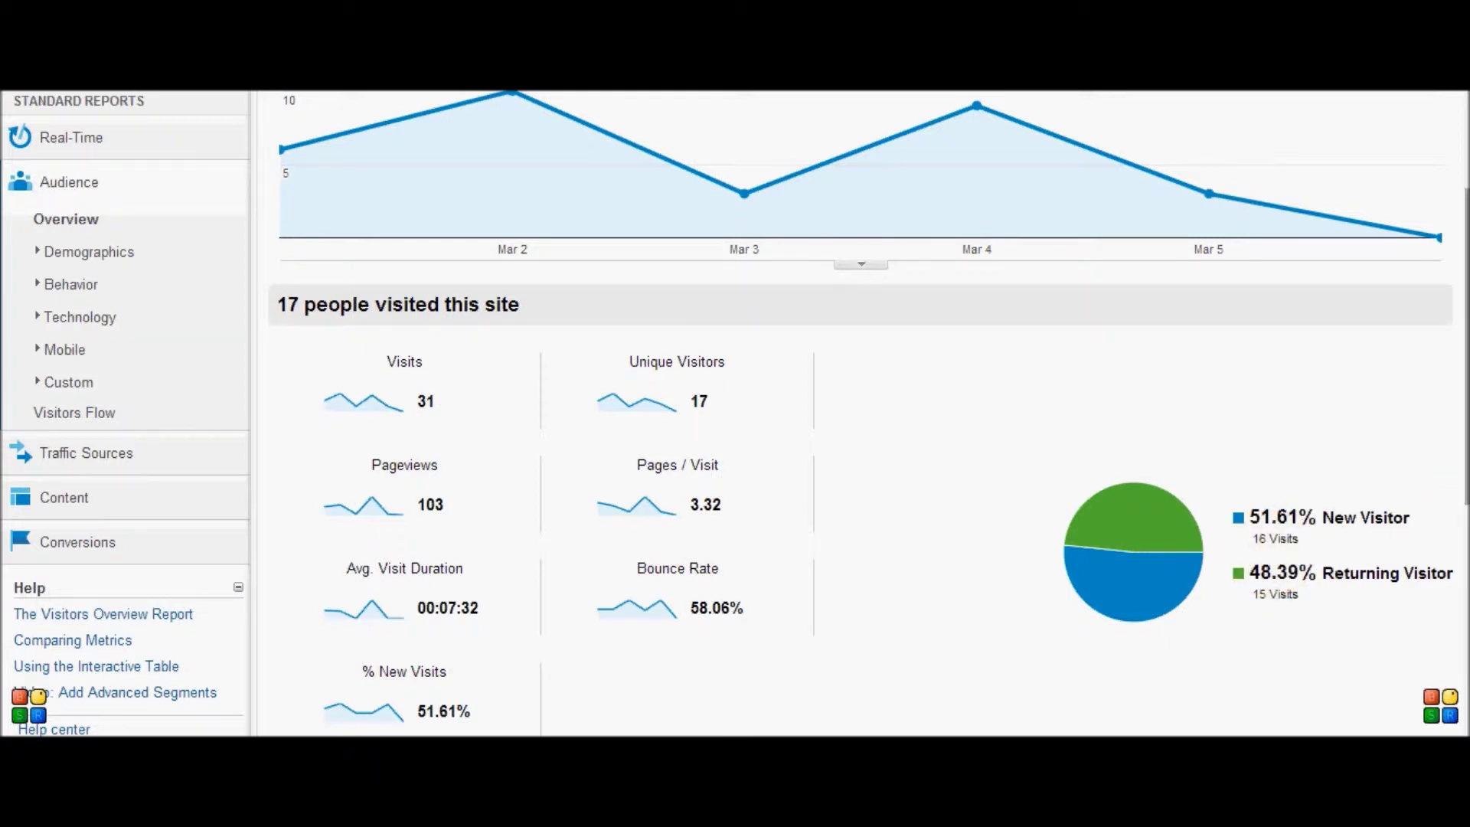
pyautogui.scroll(5, 1269, 554)
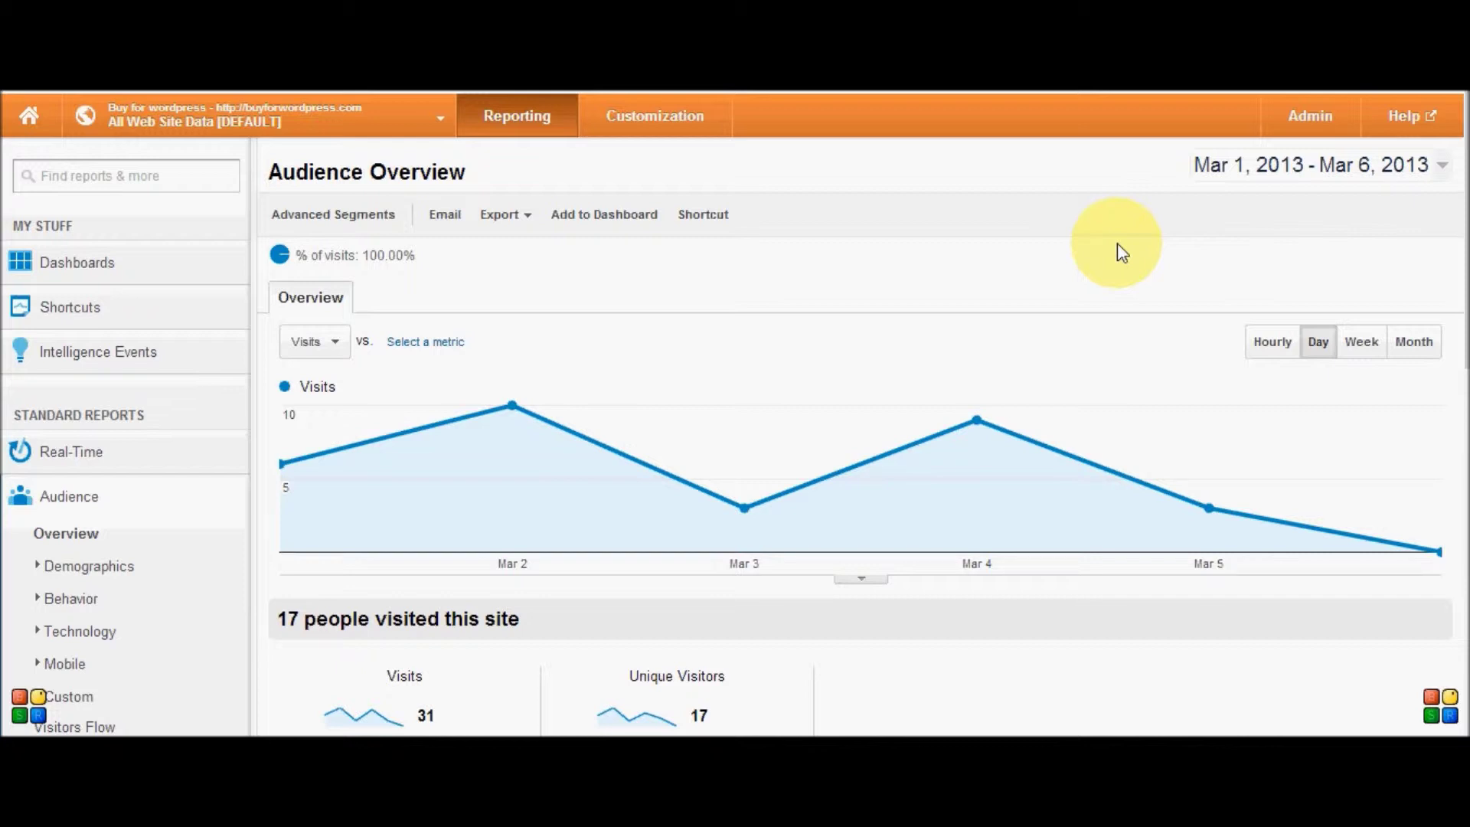
# - Open a blank custom report form and examine its title, report tab name and content settings
pyautogui.click(679, 137)
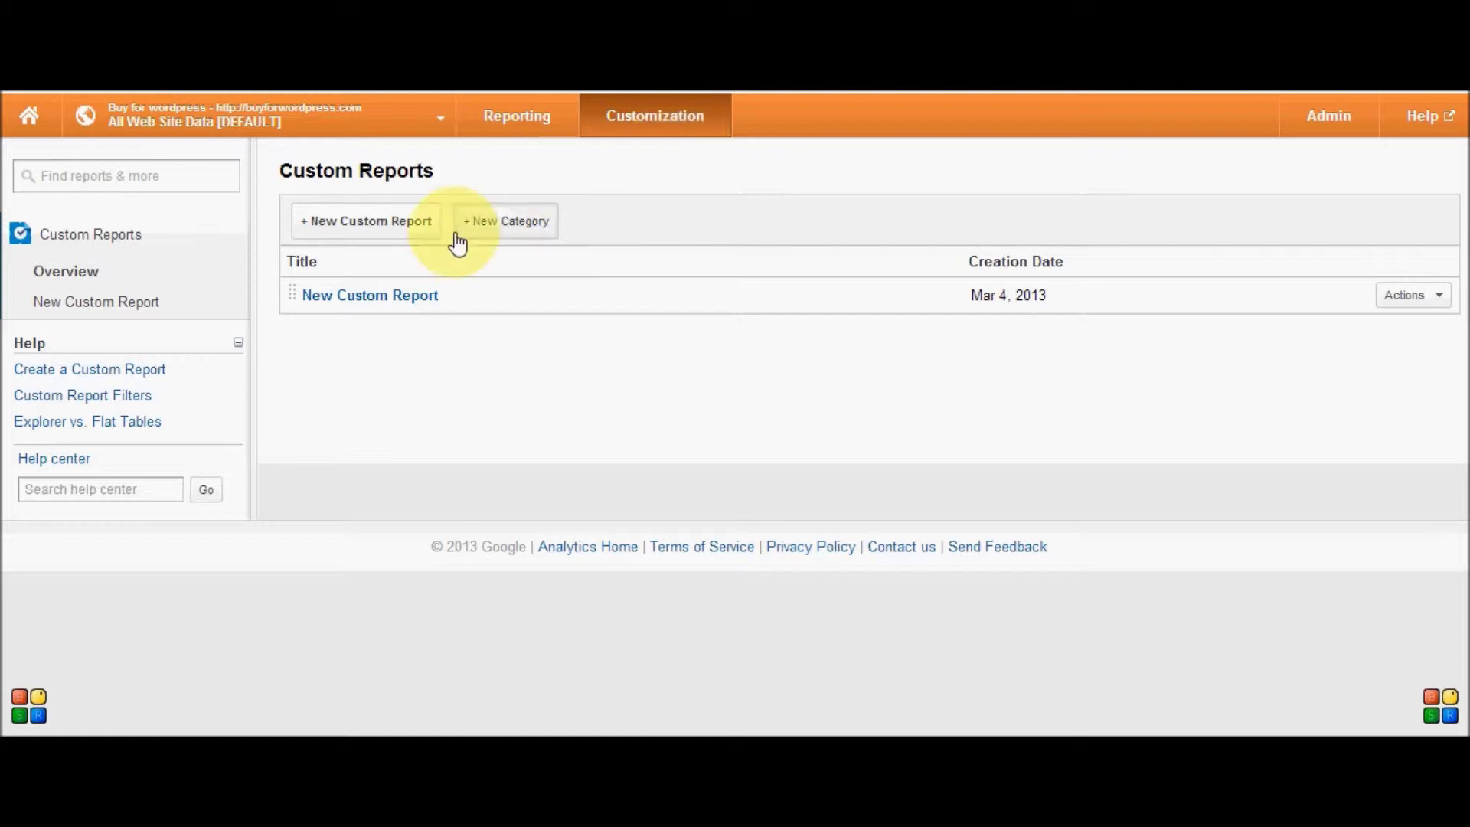
pyautogui.click(403, 234)
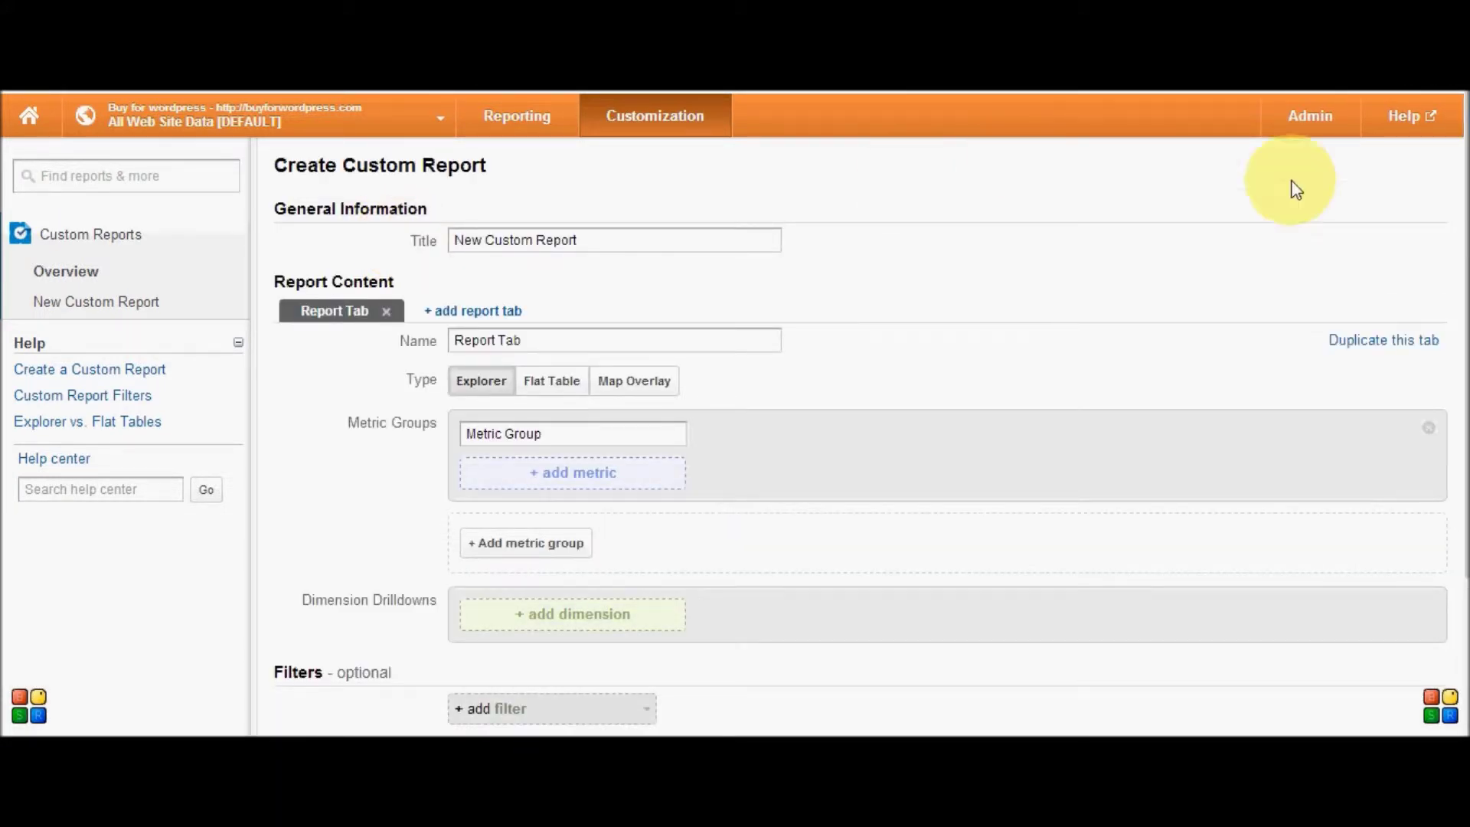
pyautogui.scroll(-1, 1454, 268)
pyautogui.scroll(-3, 842, 414)
pyautogui.scroll(4, 842, 414)
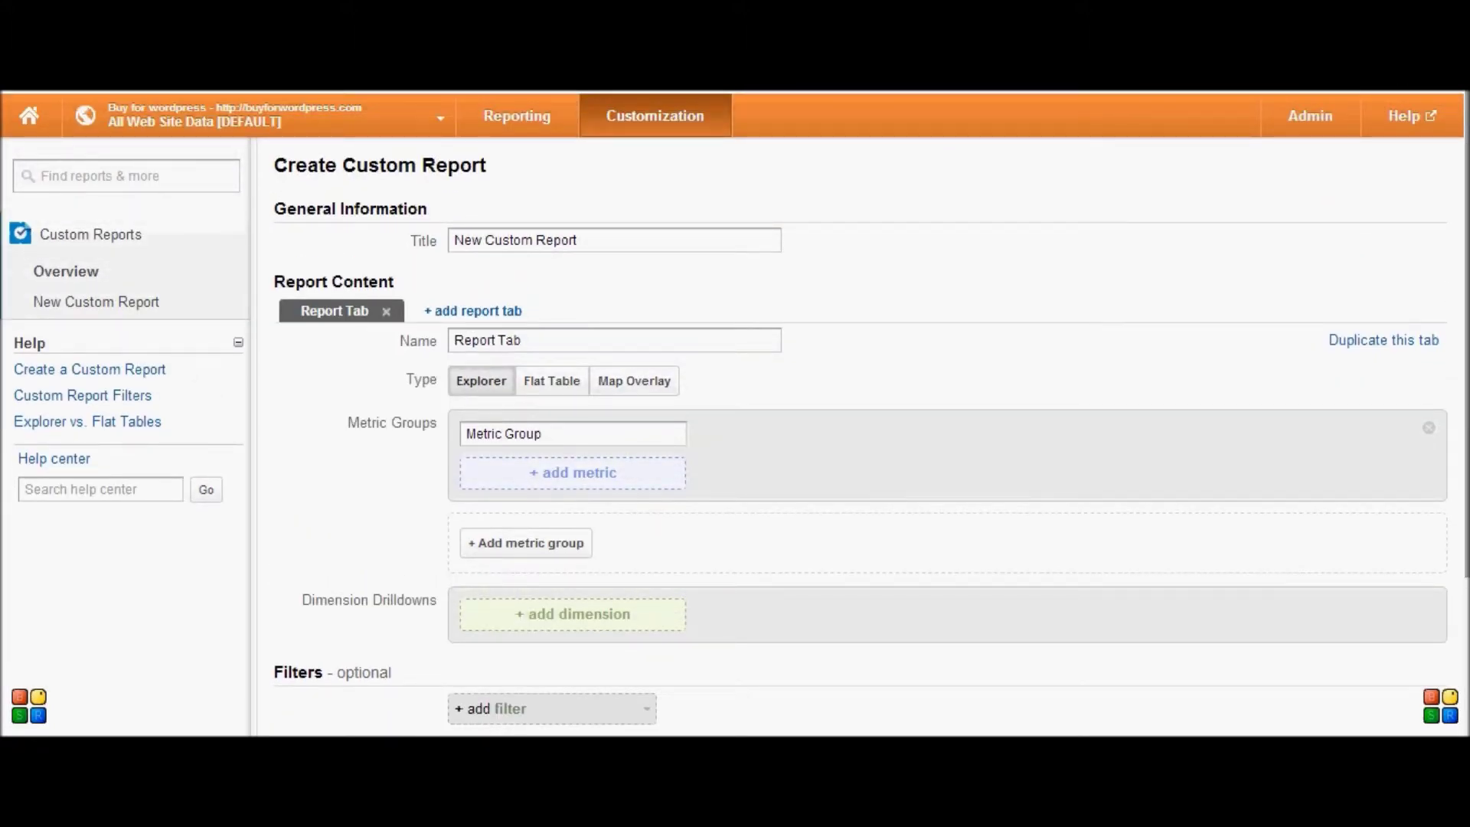
pyautogui.click(584, 243)
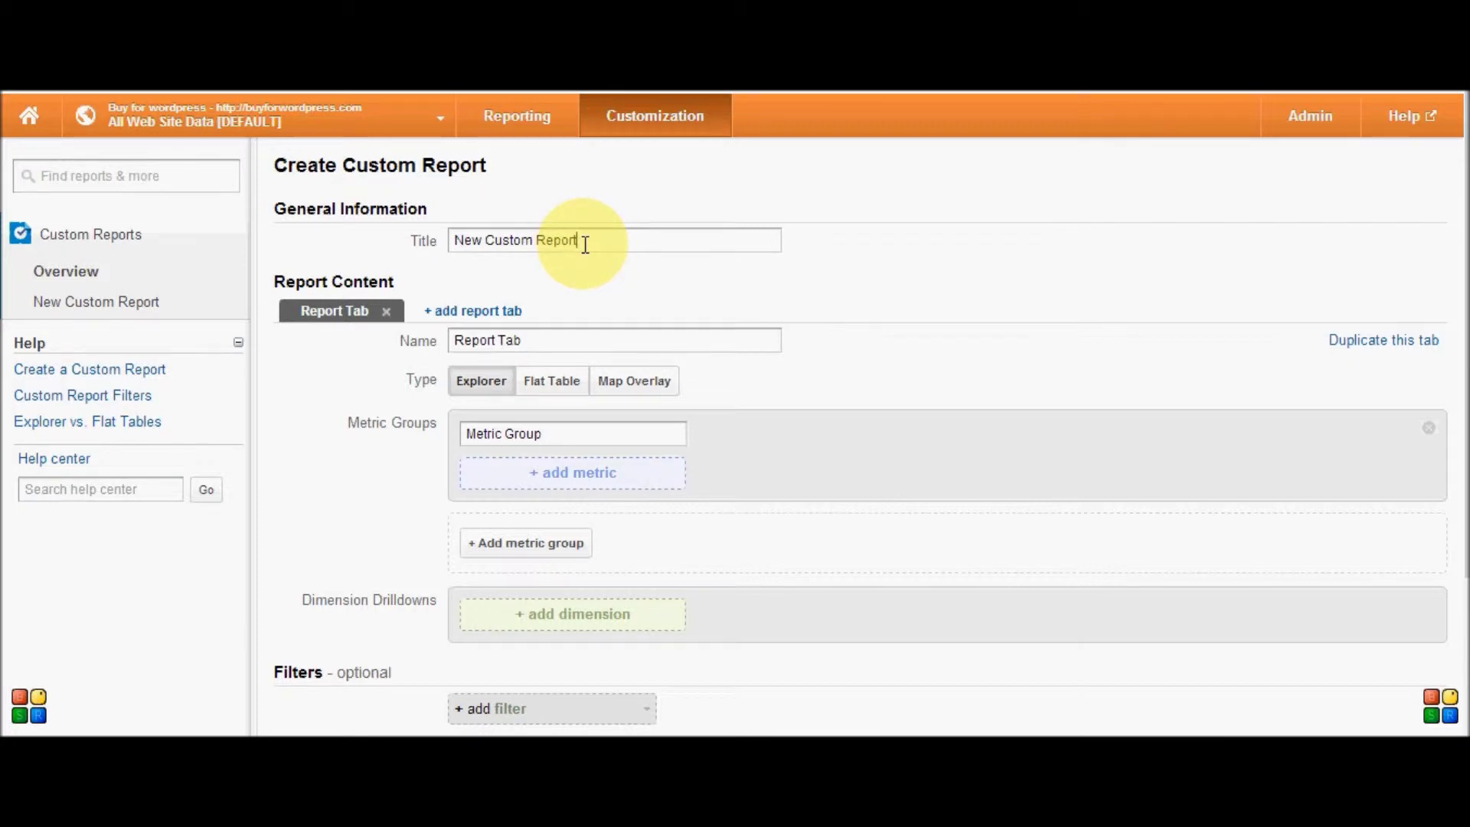
pyautogui.click(549, 341)
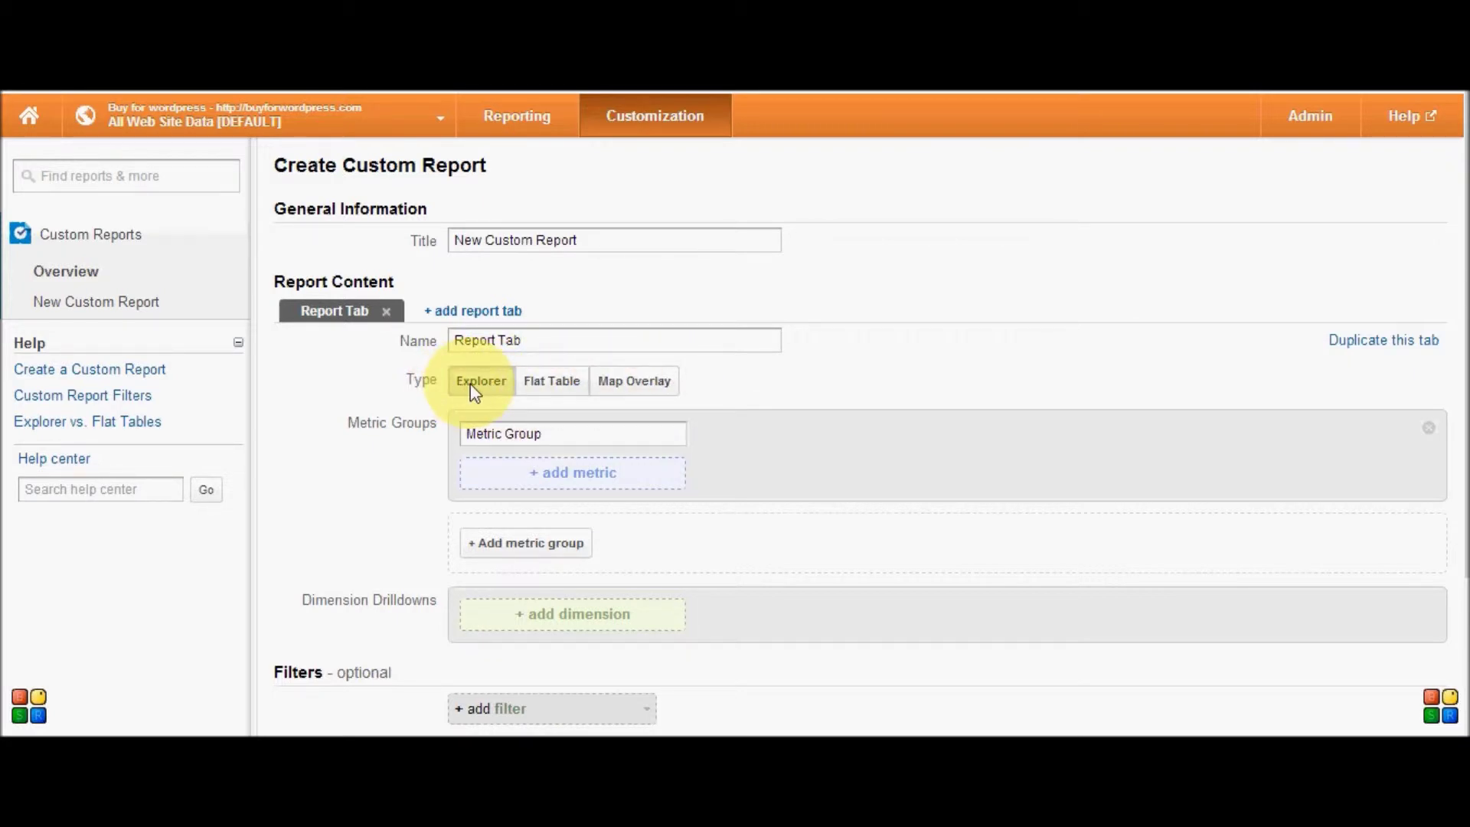
# - Restart the custom report form, try the Flat Table and Map Overlay types, and return the type to Explorer
pyautogui.click(519, 121)
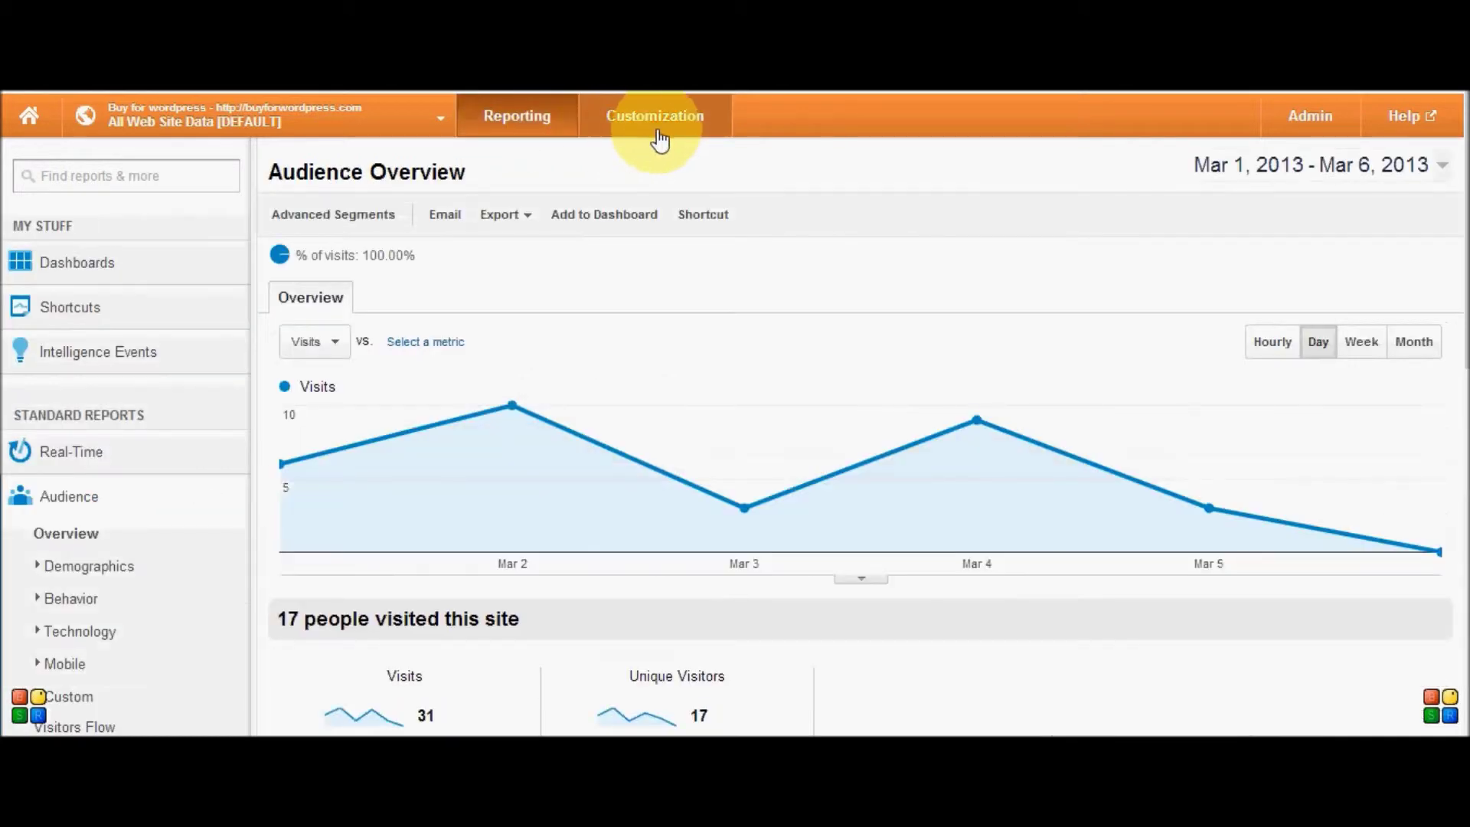
pyautogui.click(650, 119)
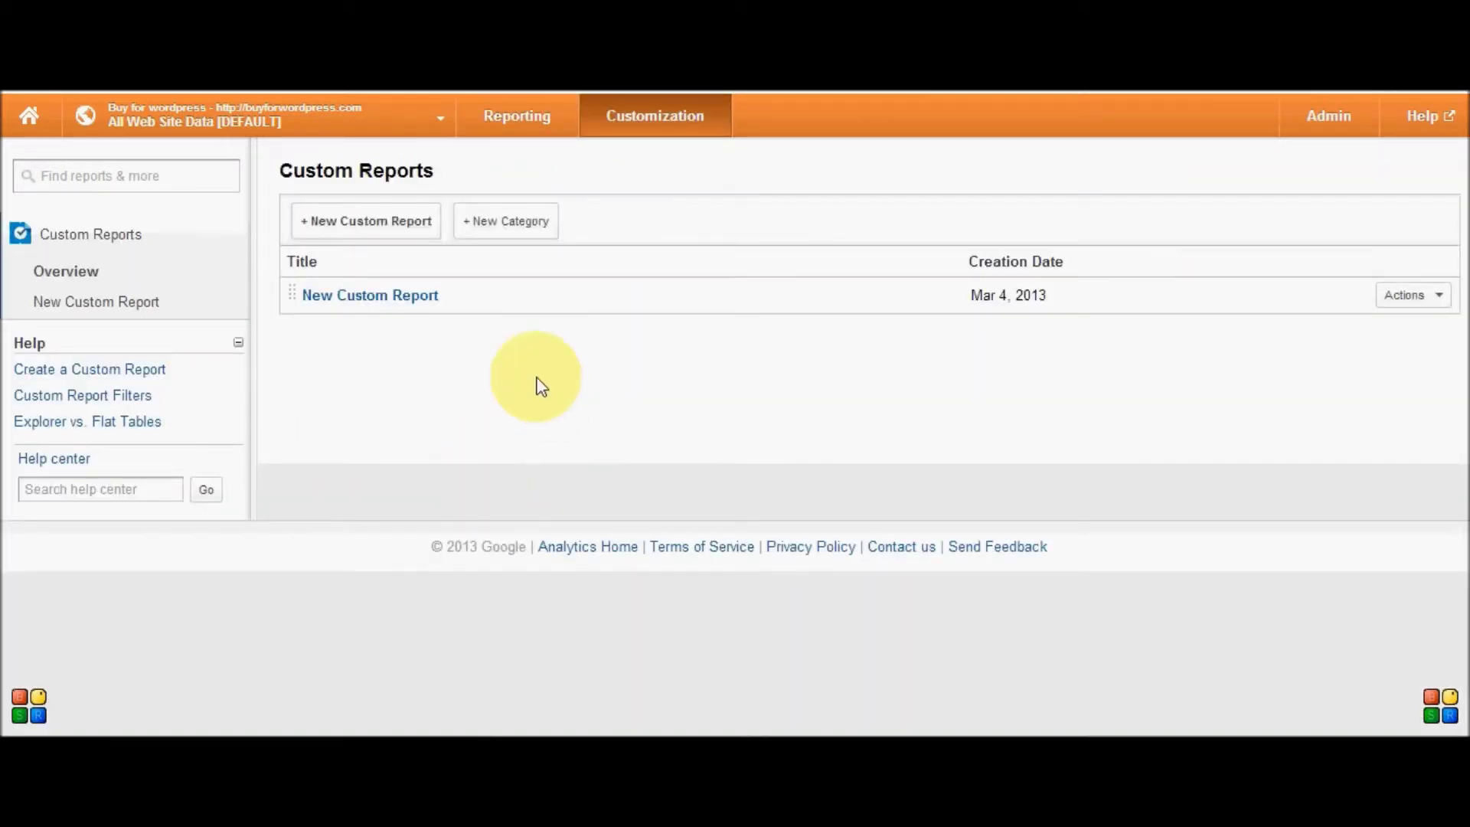
pyautogui.click(386, 221)
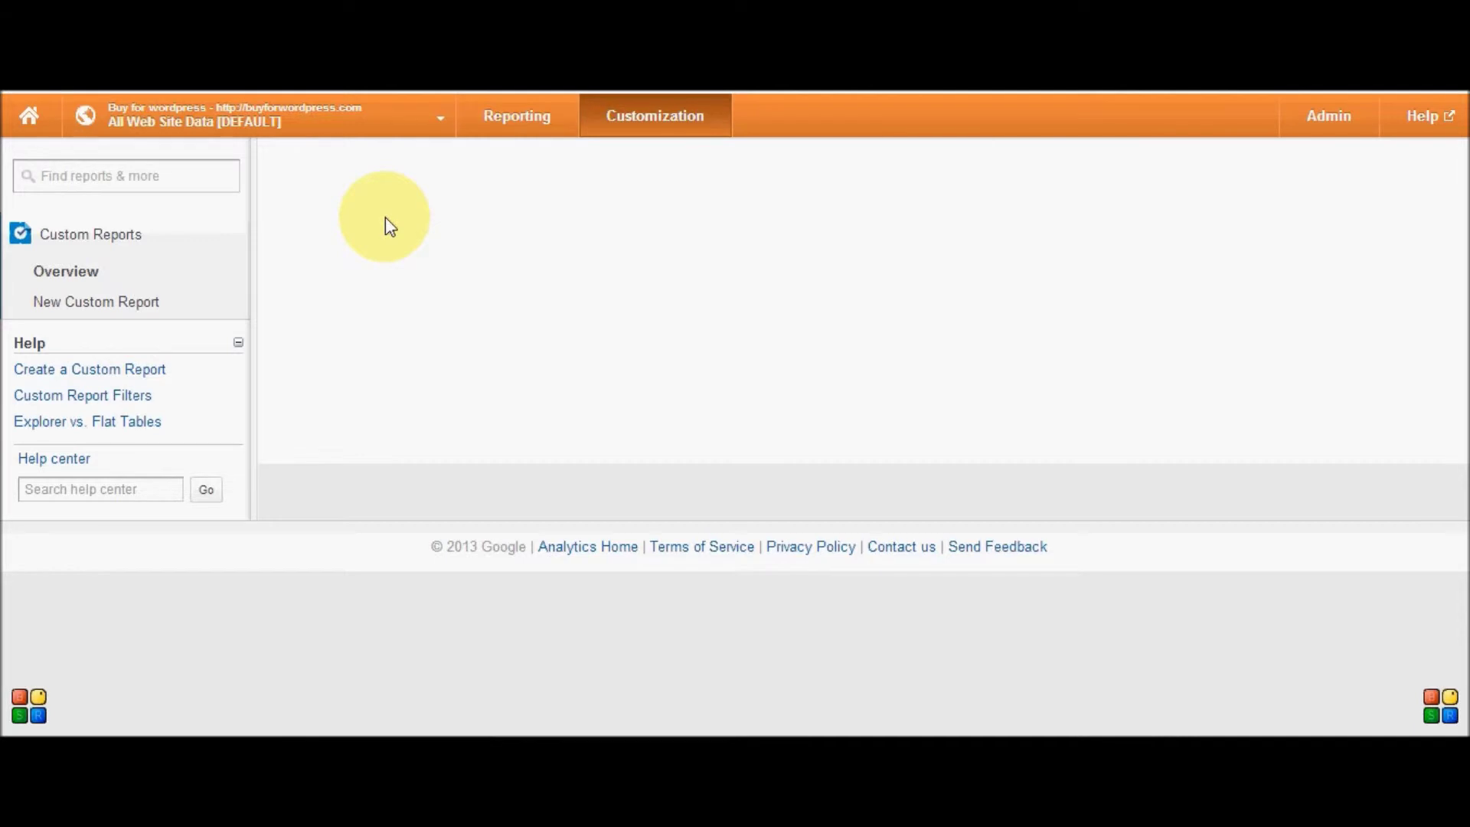
pyautogui.click(550, 383)
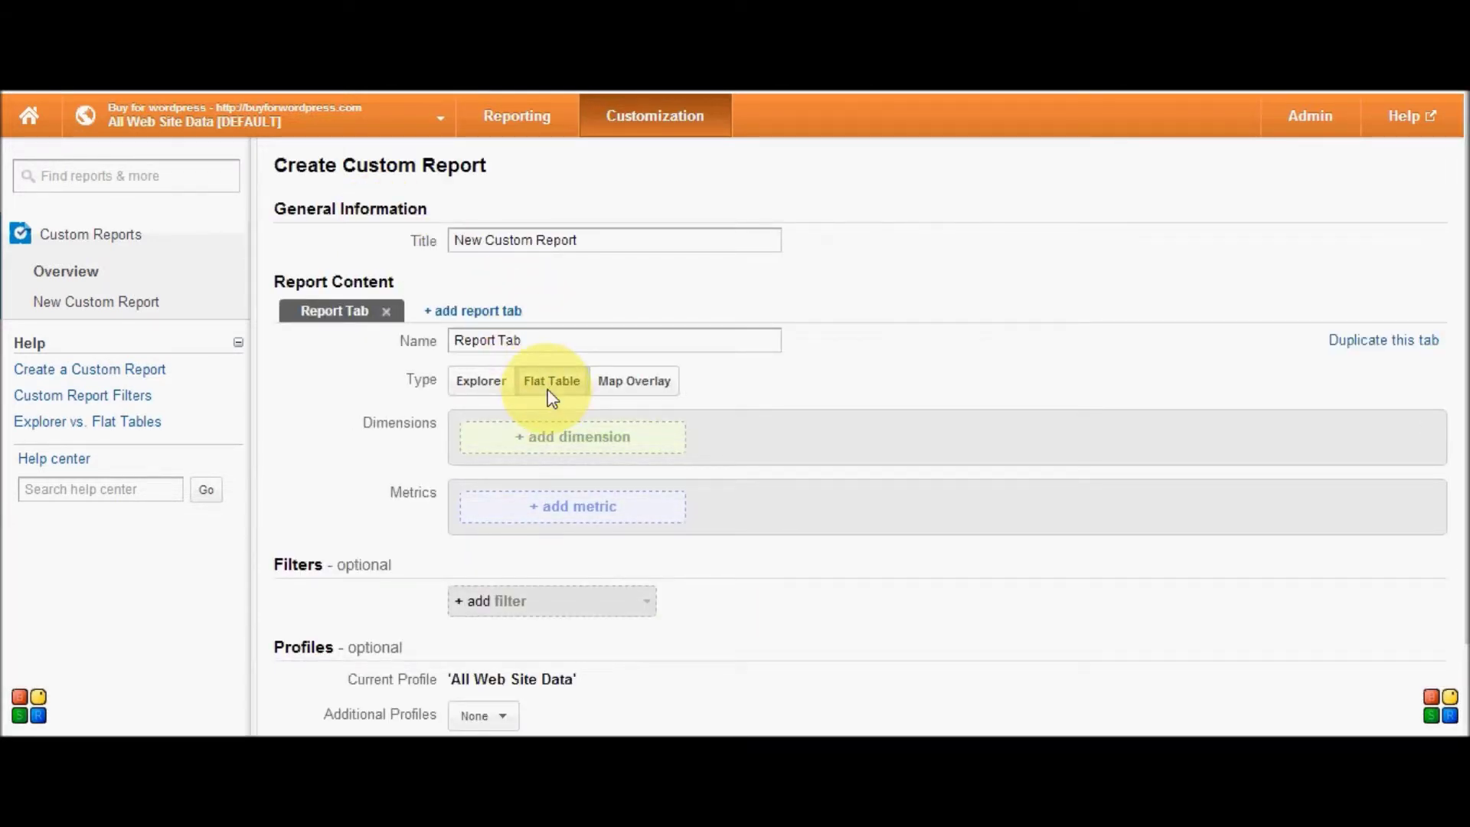
pyautogui.click(643, 382)
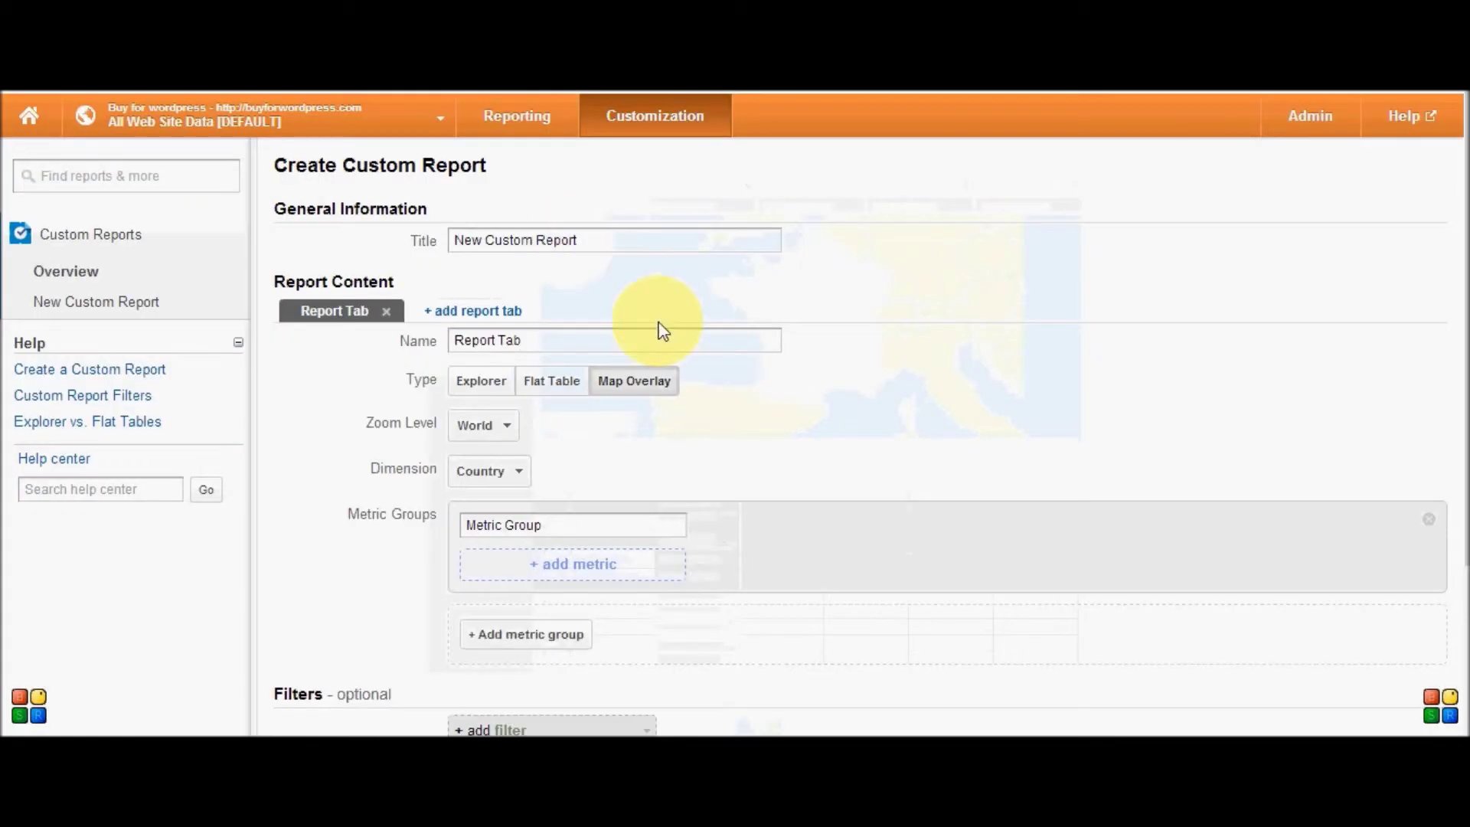
pyautogui.click(481, 382)
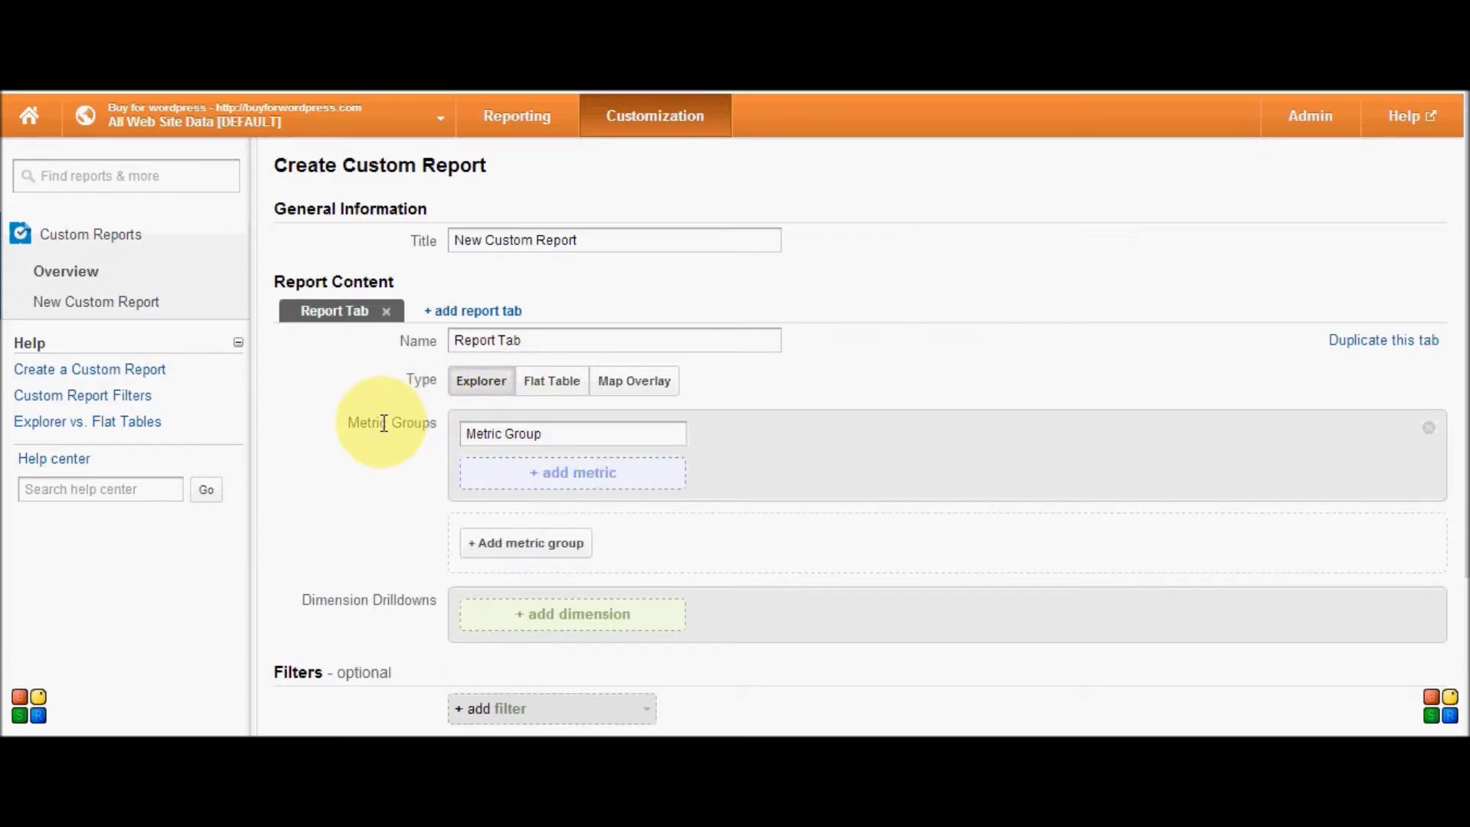
pyautogui.moveTo(384, 423); pyautogui.dragTo(346, 422)
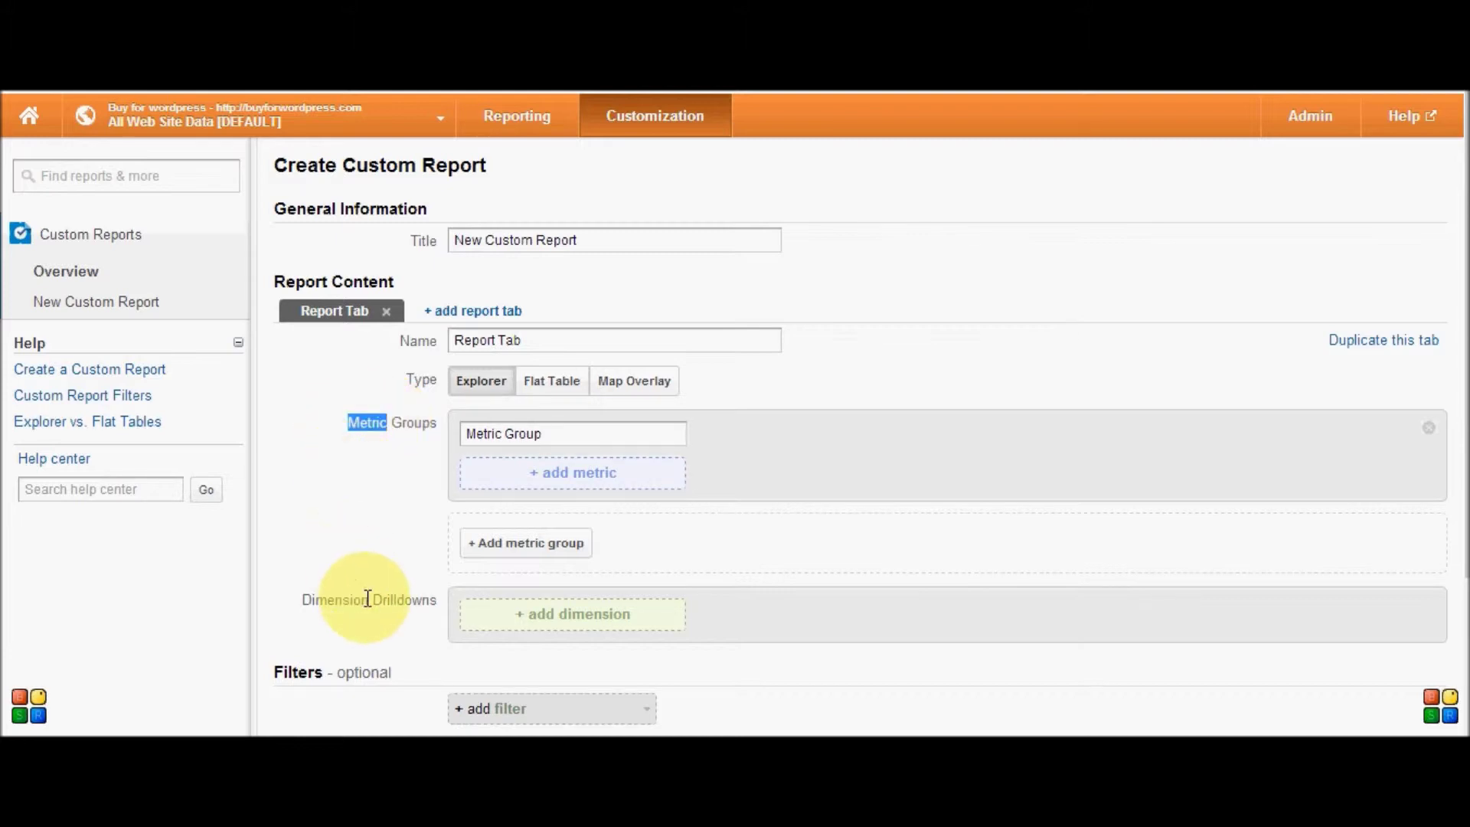
pyautogui.moveTo(371, 599); pyautogui.dragTo(350, 536)
pyautogui.click(354, 539)
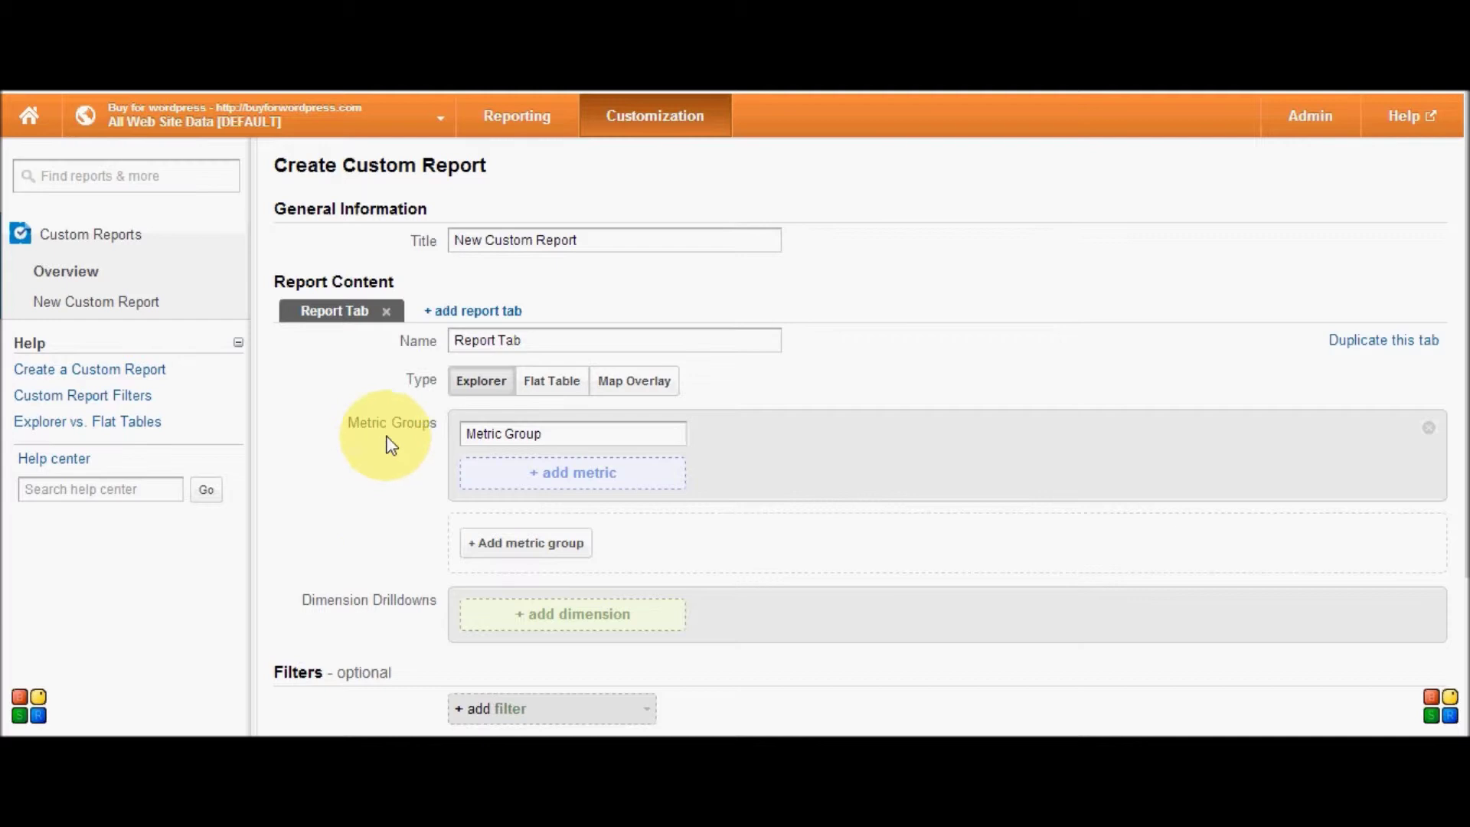
pyautogui.moveTo(387, 421); pyautogui.dragTo(336, 422)
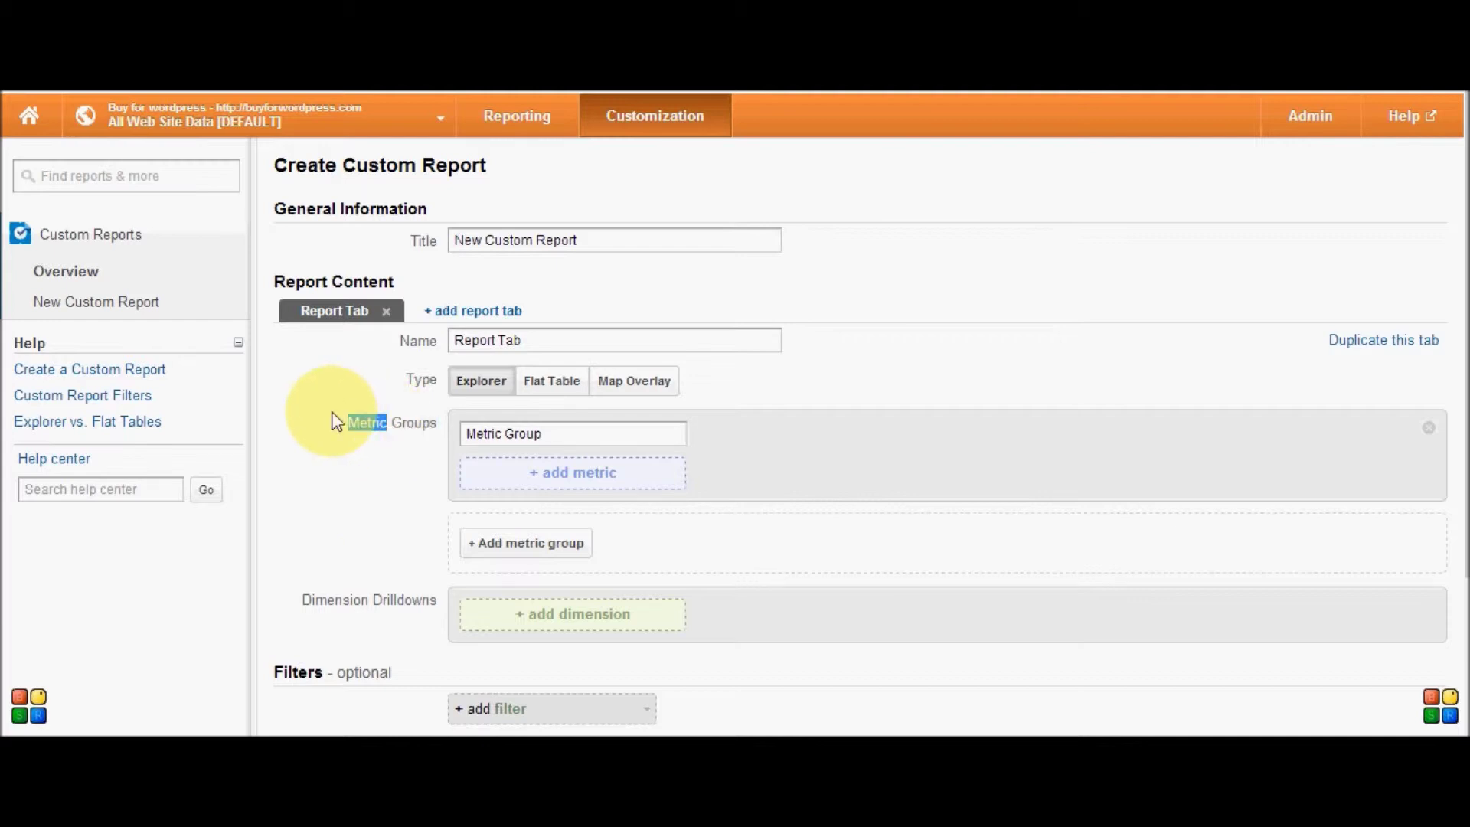
# - Review the metrics in the Audience Overview report, including pageviews, bounce rate and new visitors
pyautogui.click(517, 118)
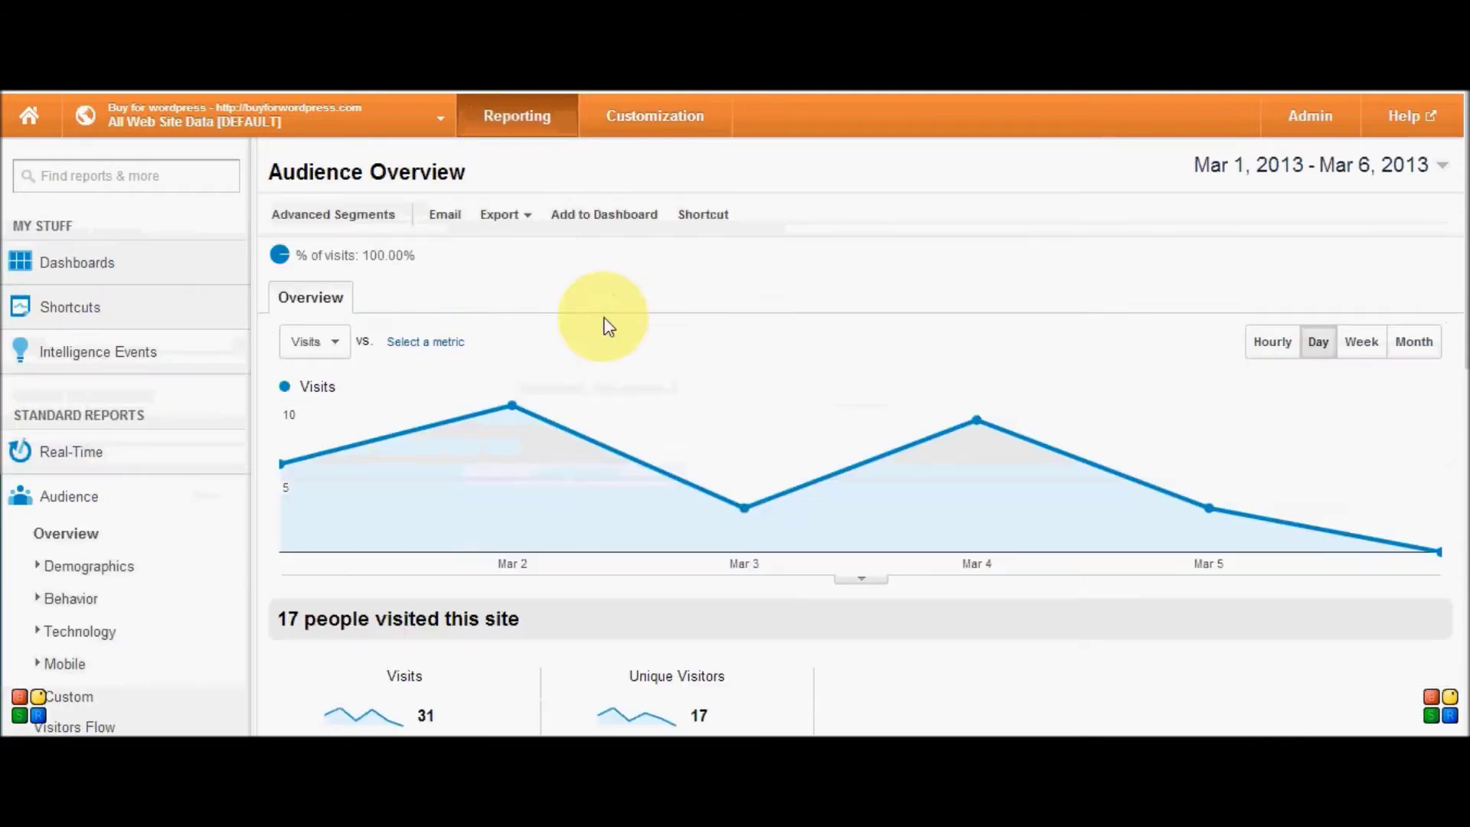
pyautogui.scroll(-4, 1355, 466)
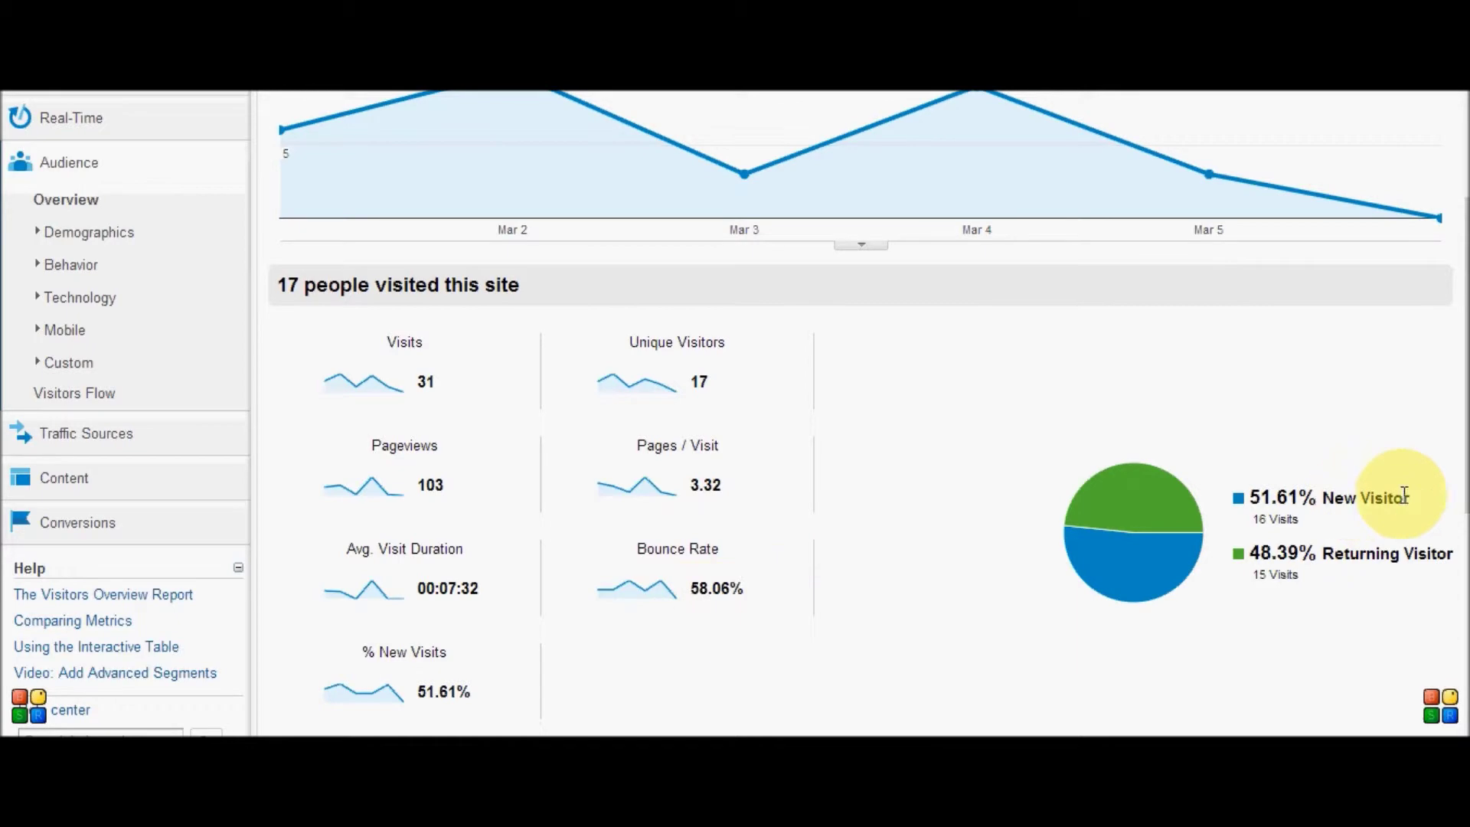
pyautogui.scroll(4, 1463, 214)
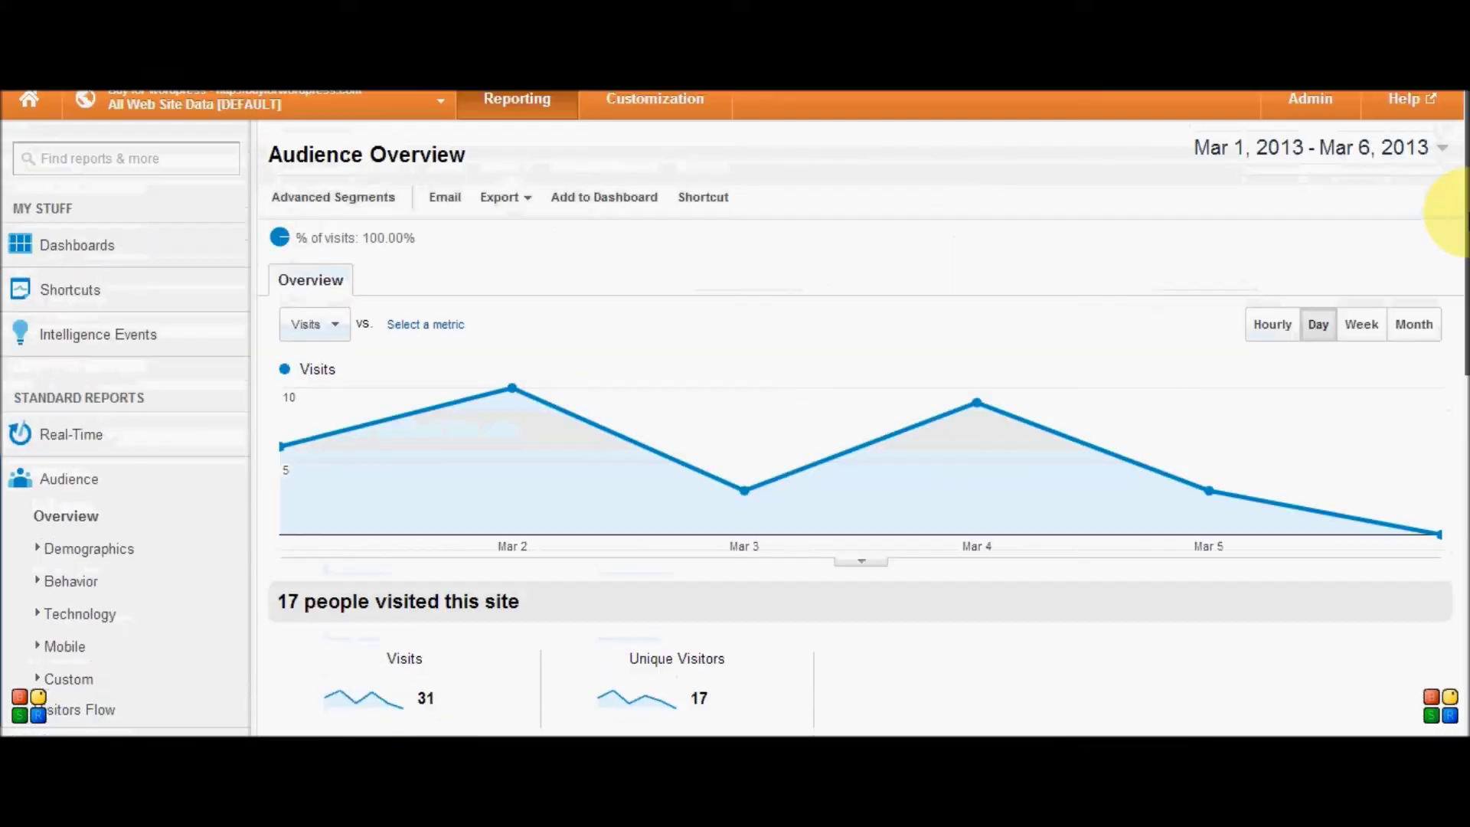
# - Open a blank custom report form and go to its report content settings
pyautogui.click(647, 128)
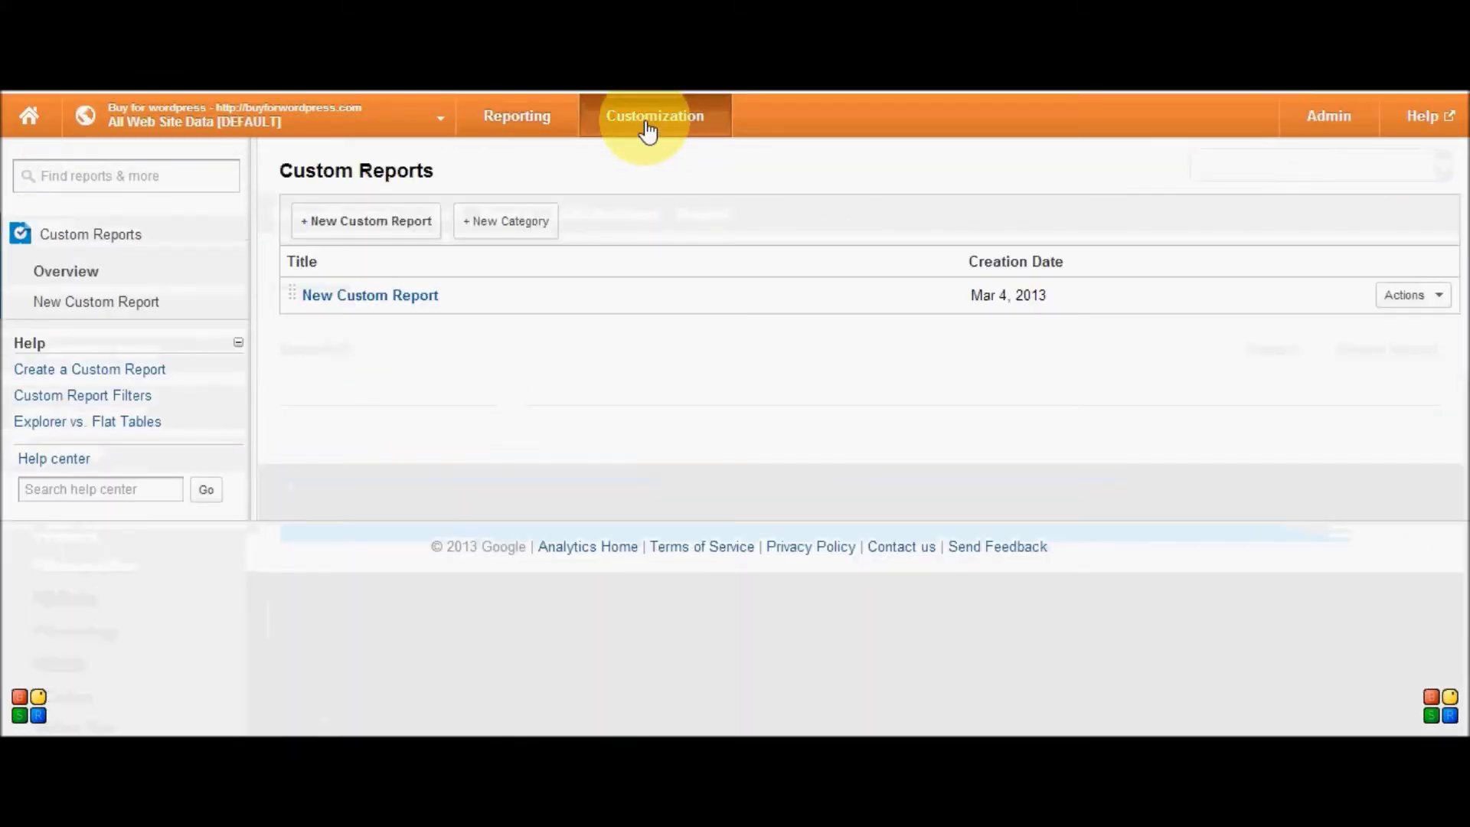
pyautogui.click(394, 230)
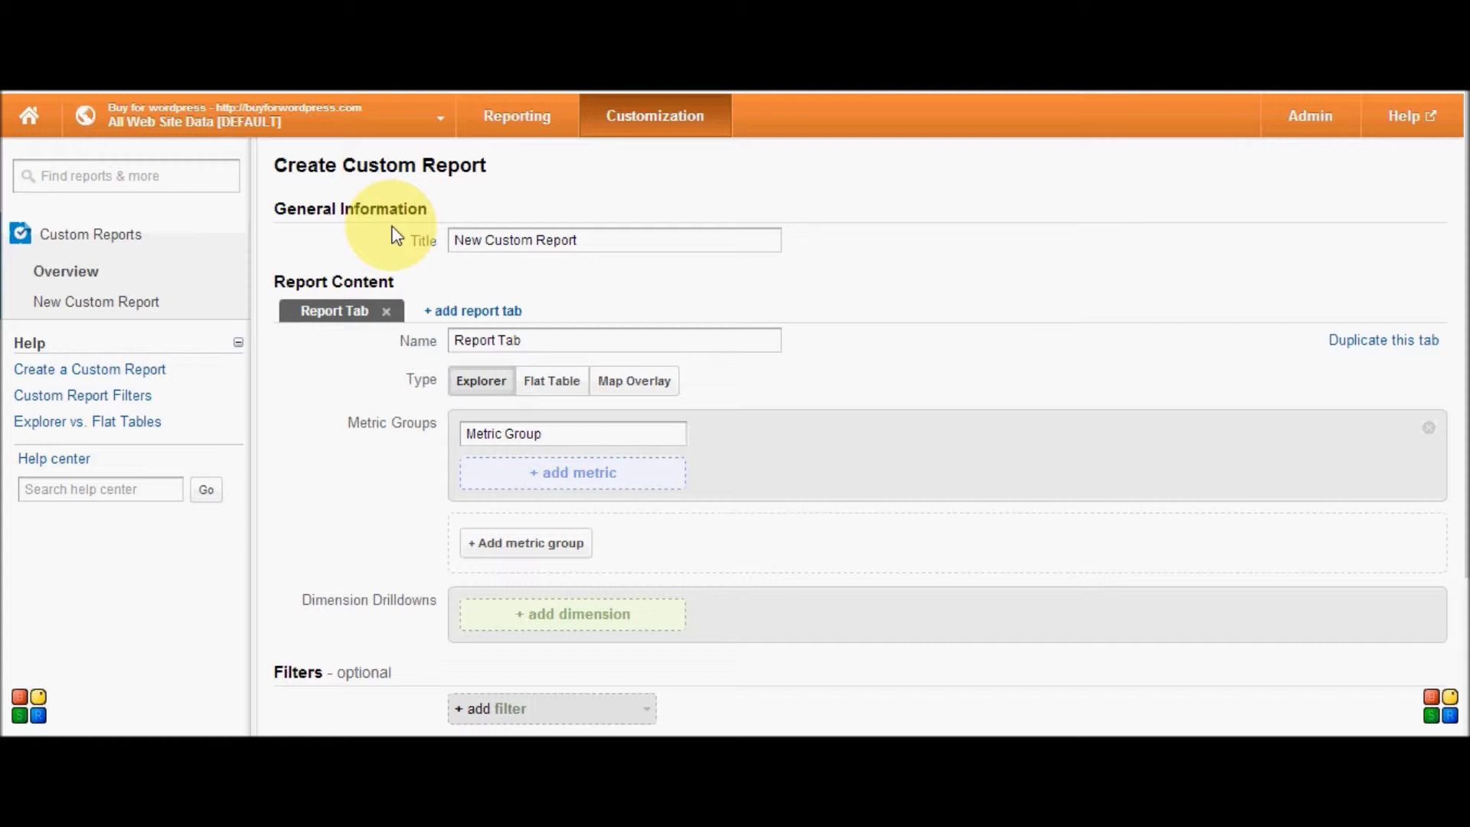
pyautogui.scroll(-3, 1455, 368)
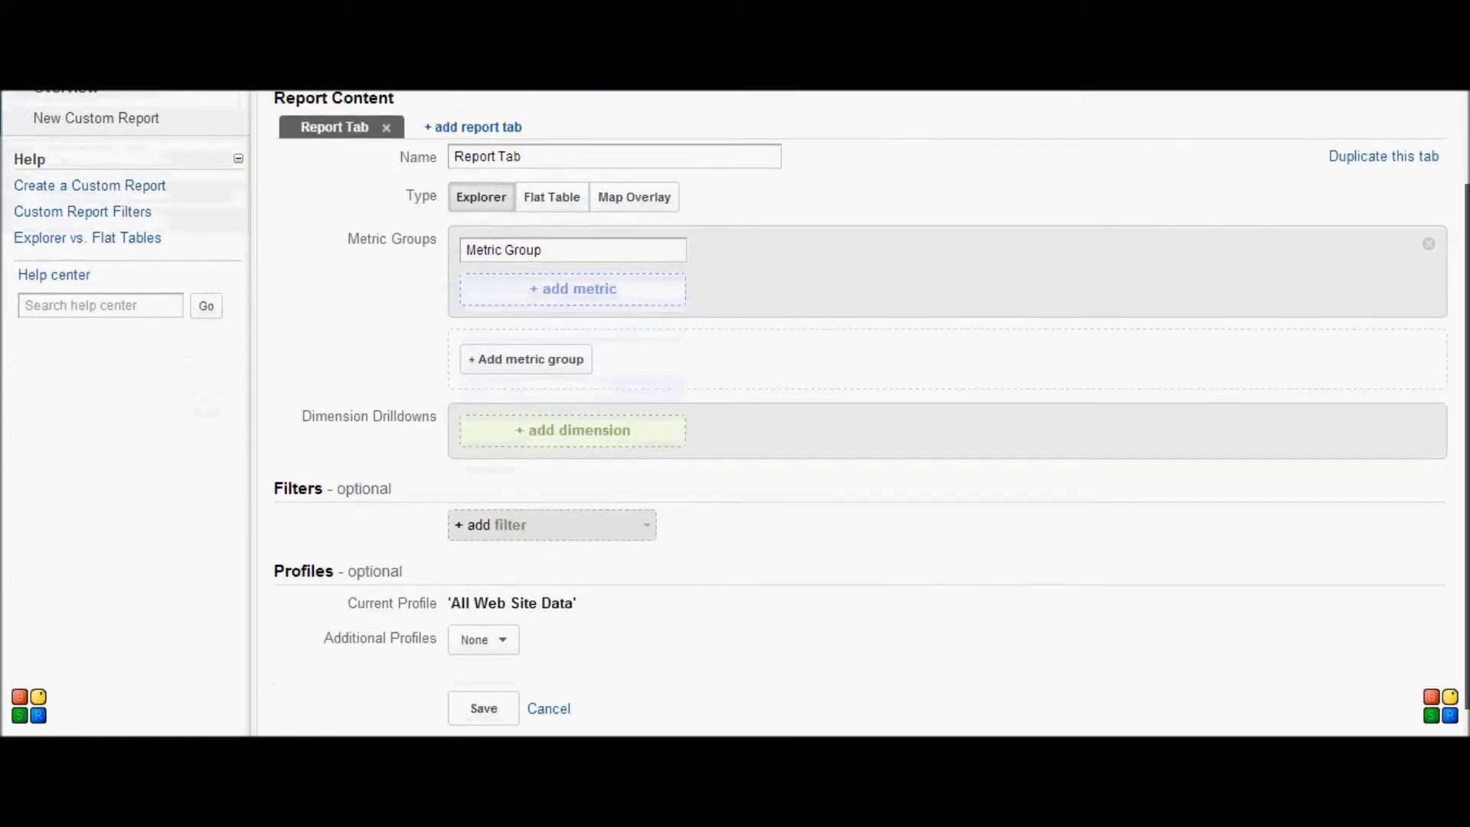
# - Browse the metrics offered for the metric group in the Visitors and Advertising categories
pyautogui.click(568, 289)
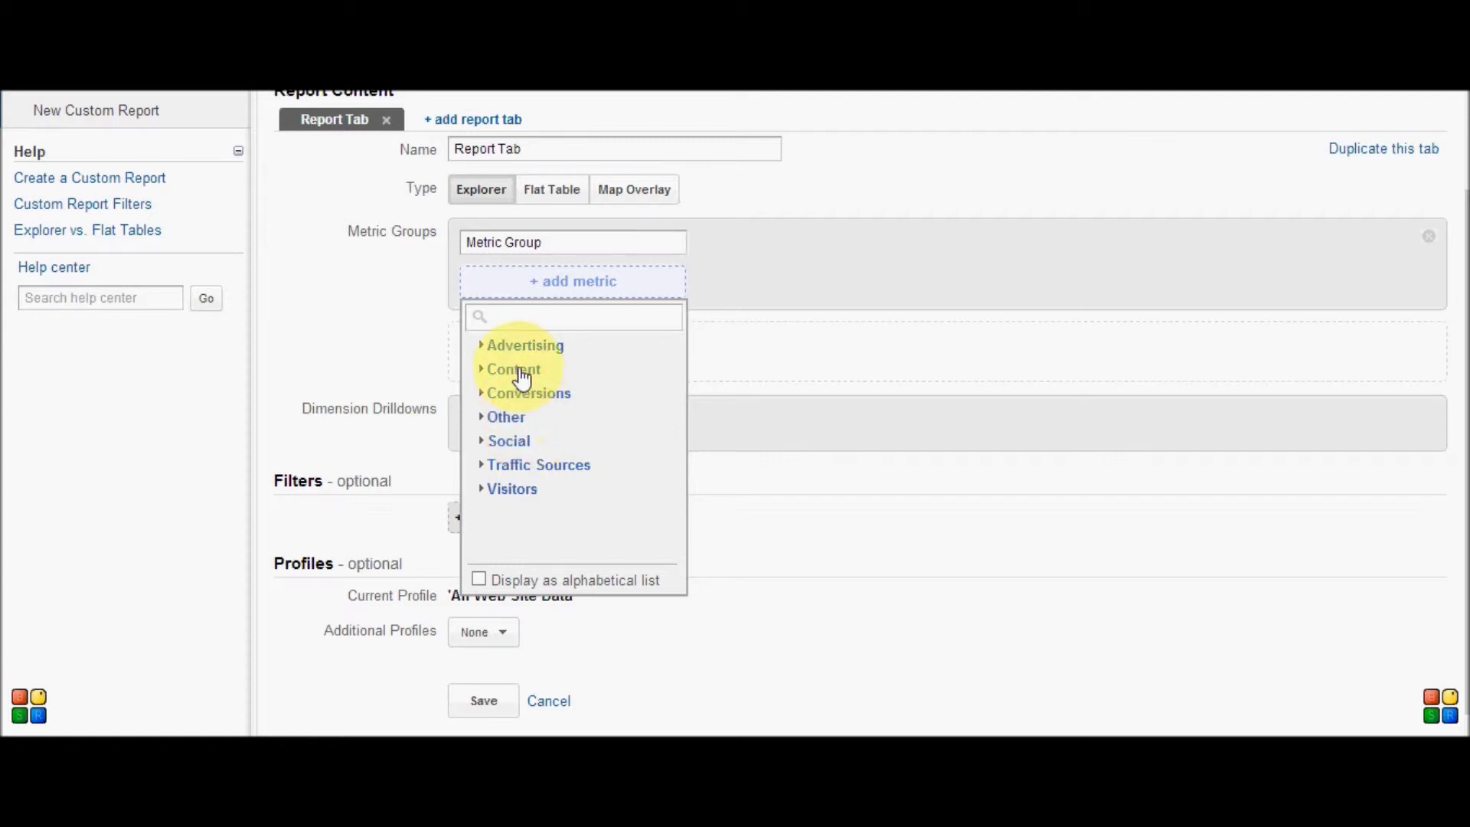
pyautogui.click(525, 498)
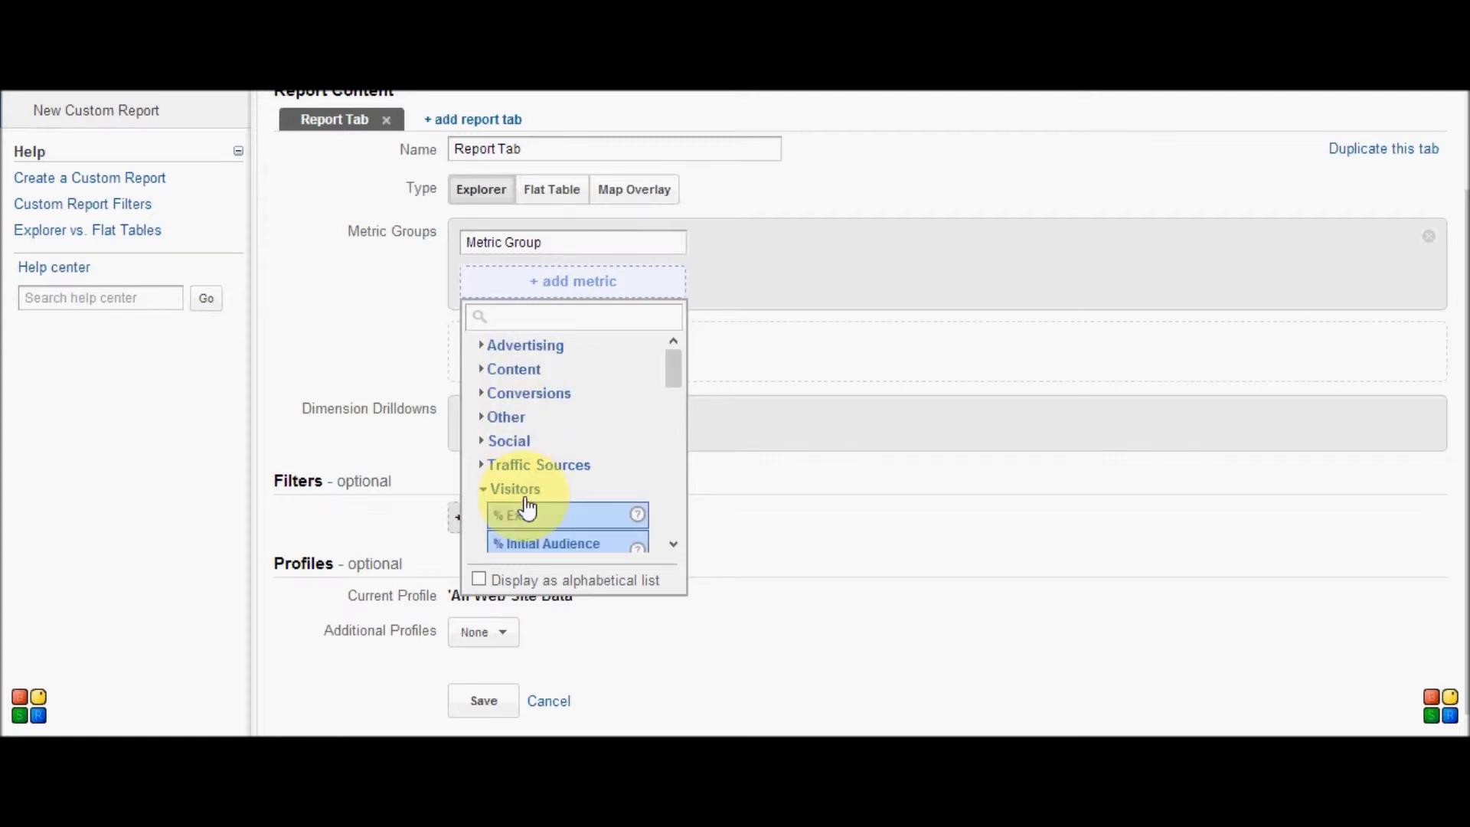
pyautogui.moveTo(673, 366)
pyautogui.mouseDown()
pyautogui.moveTo(673, 396)
pyautogui.moveTo(673, 368)
pyautogui.mouseUp()
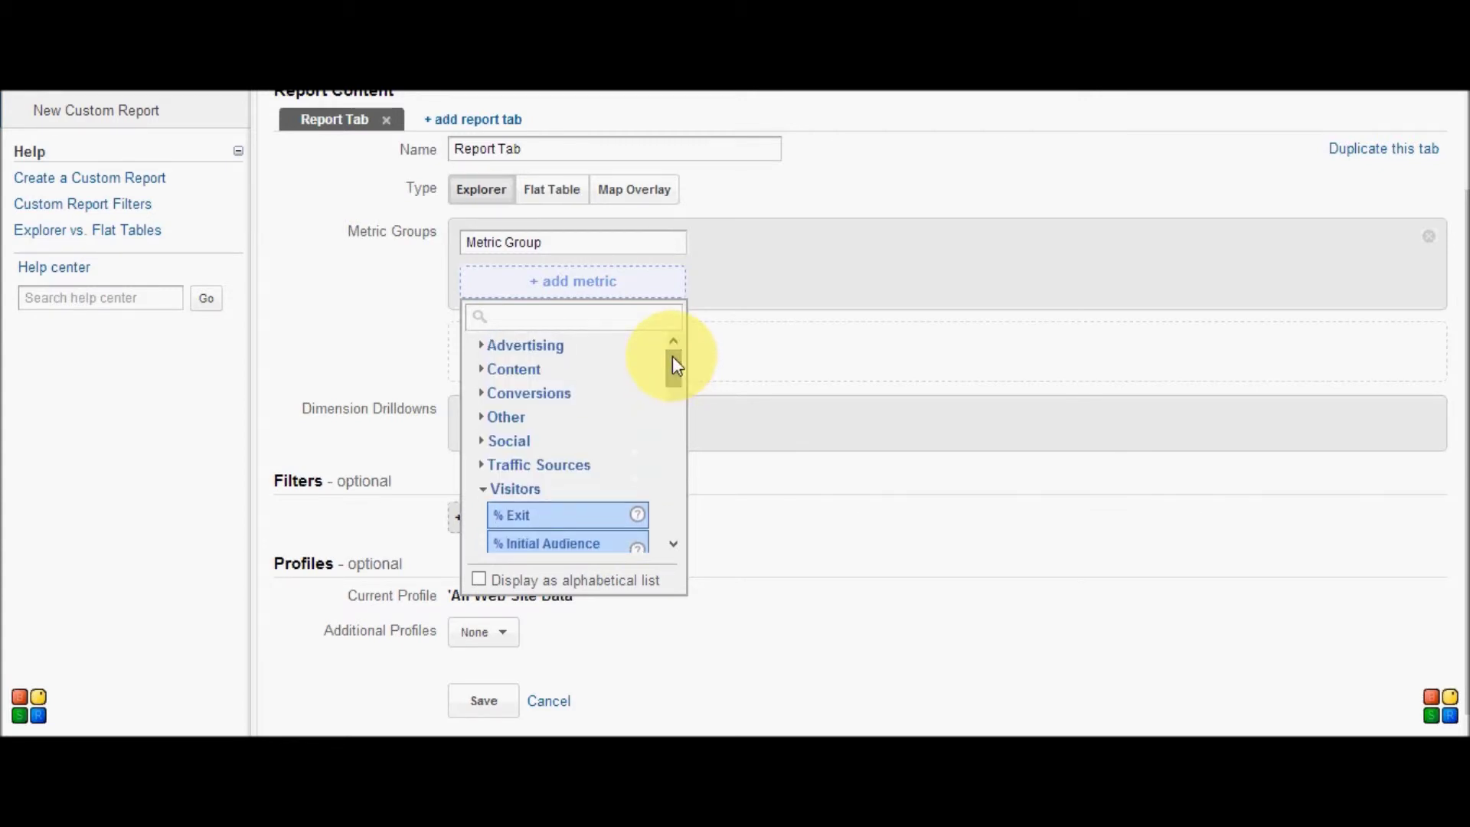
pyautogui.click(522, 349)
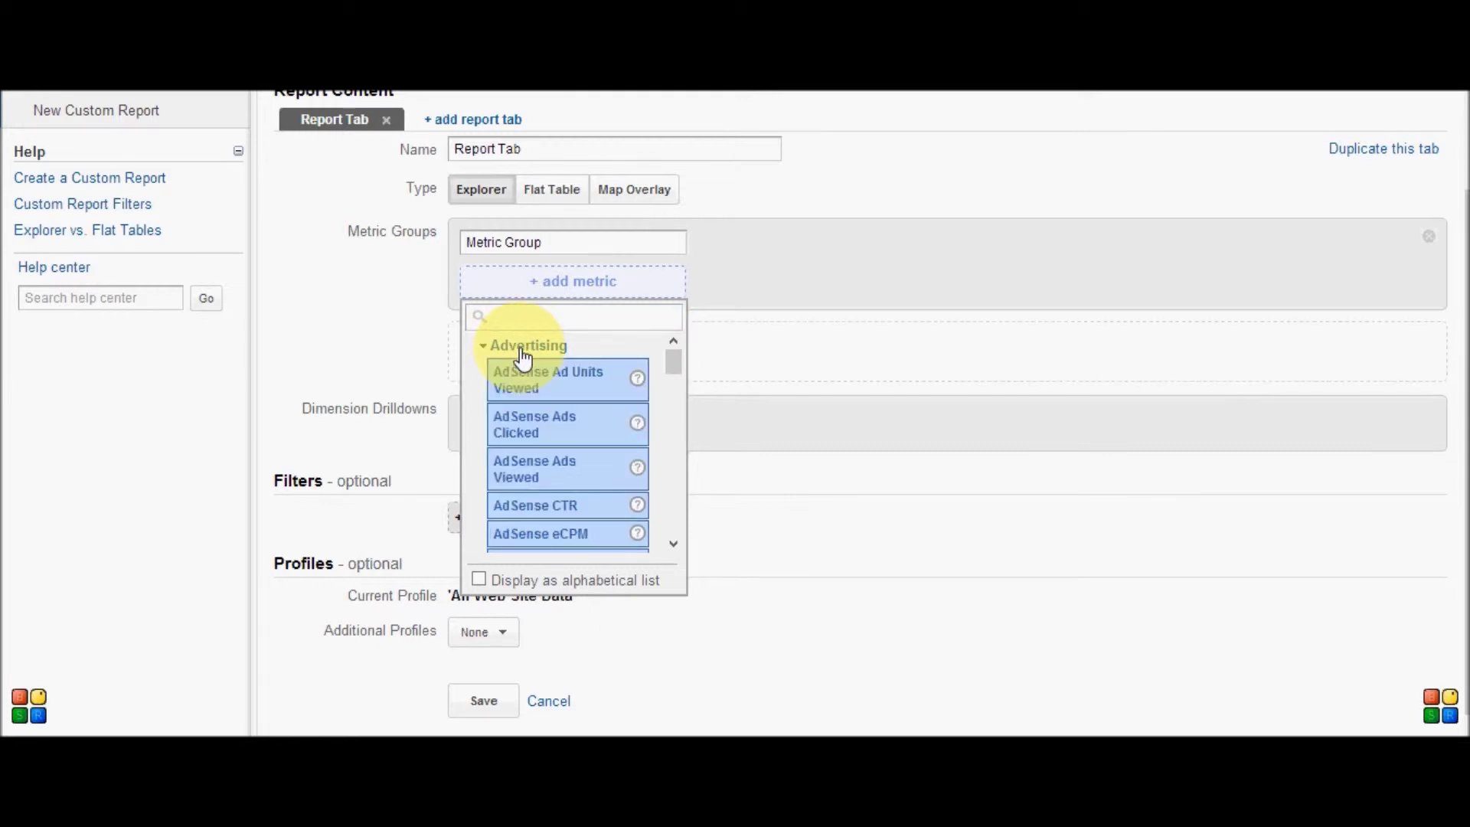
pyautogui.moveTo(674, 364); pyautogui.dragTo(673, 366)
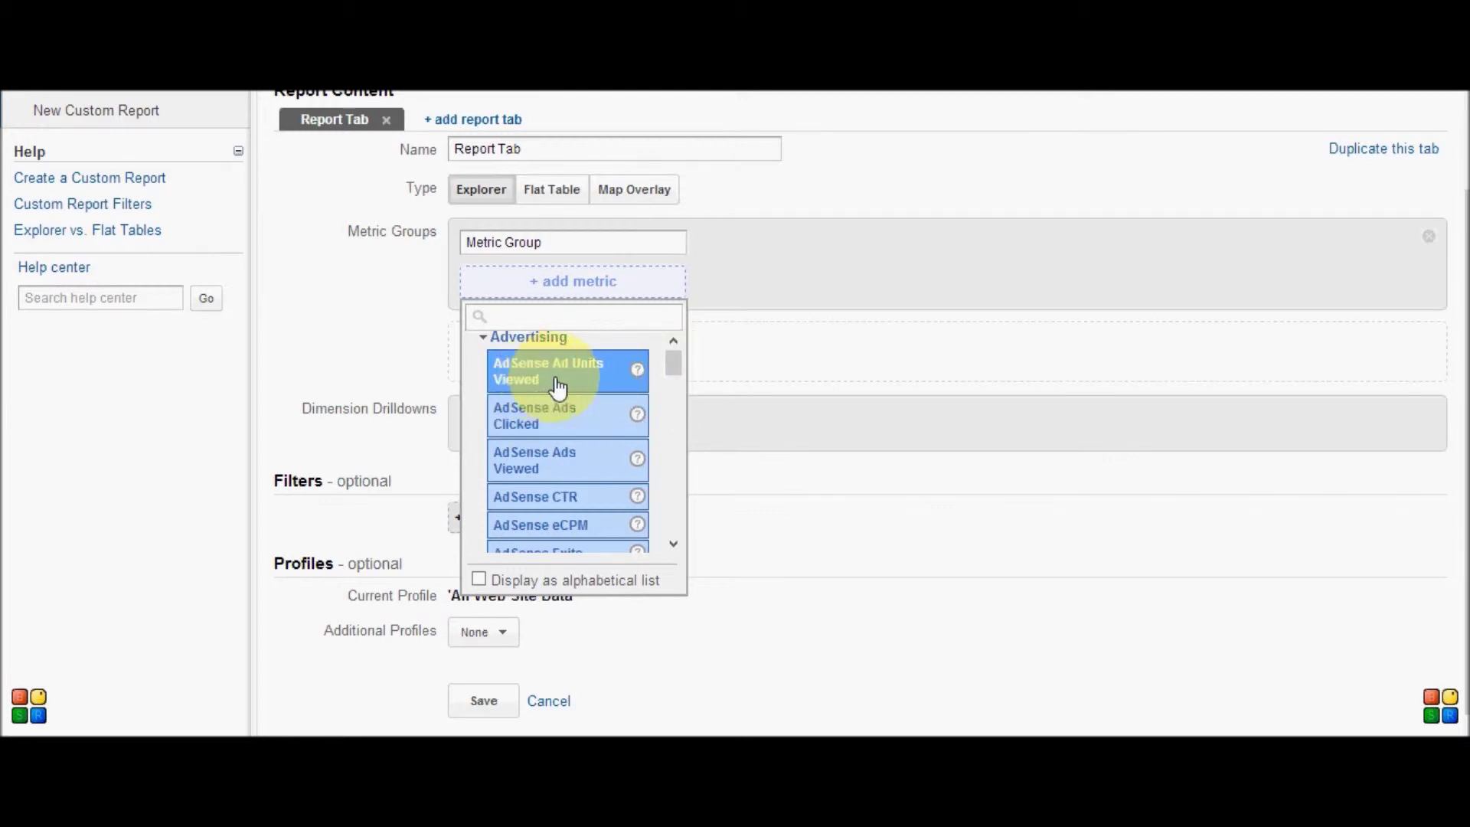
pyautogui.moveTo(673, 366); pyautogui.dragTo(673, 417)
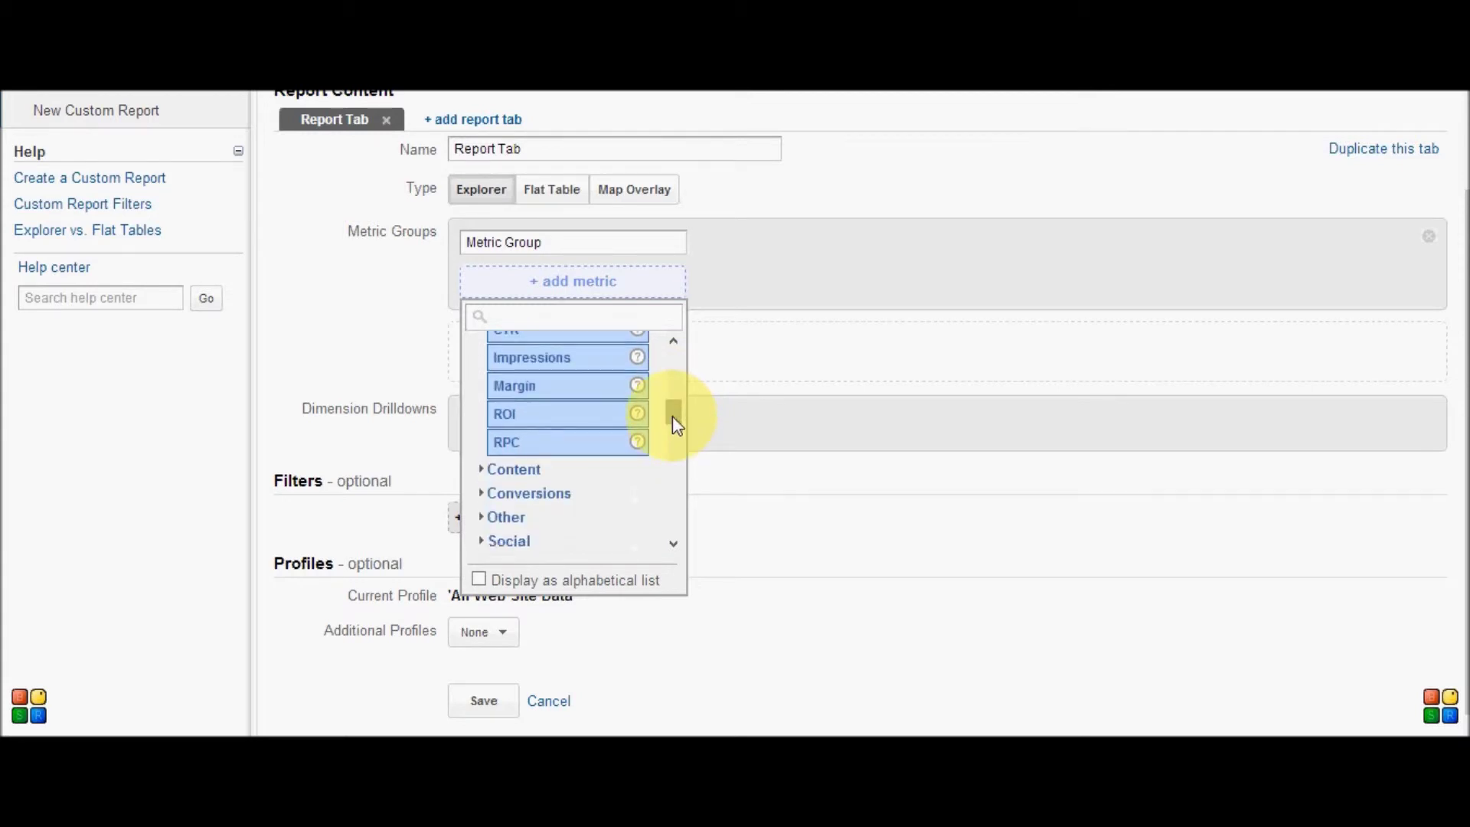
# - Look through the full list of Content metrics available for the metric group
pyautogui.click(537, 475)
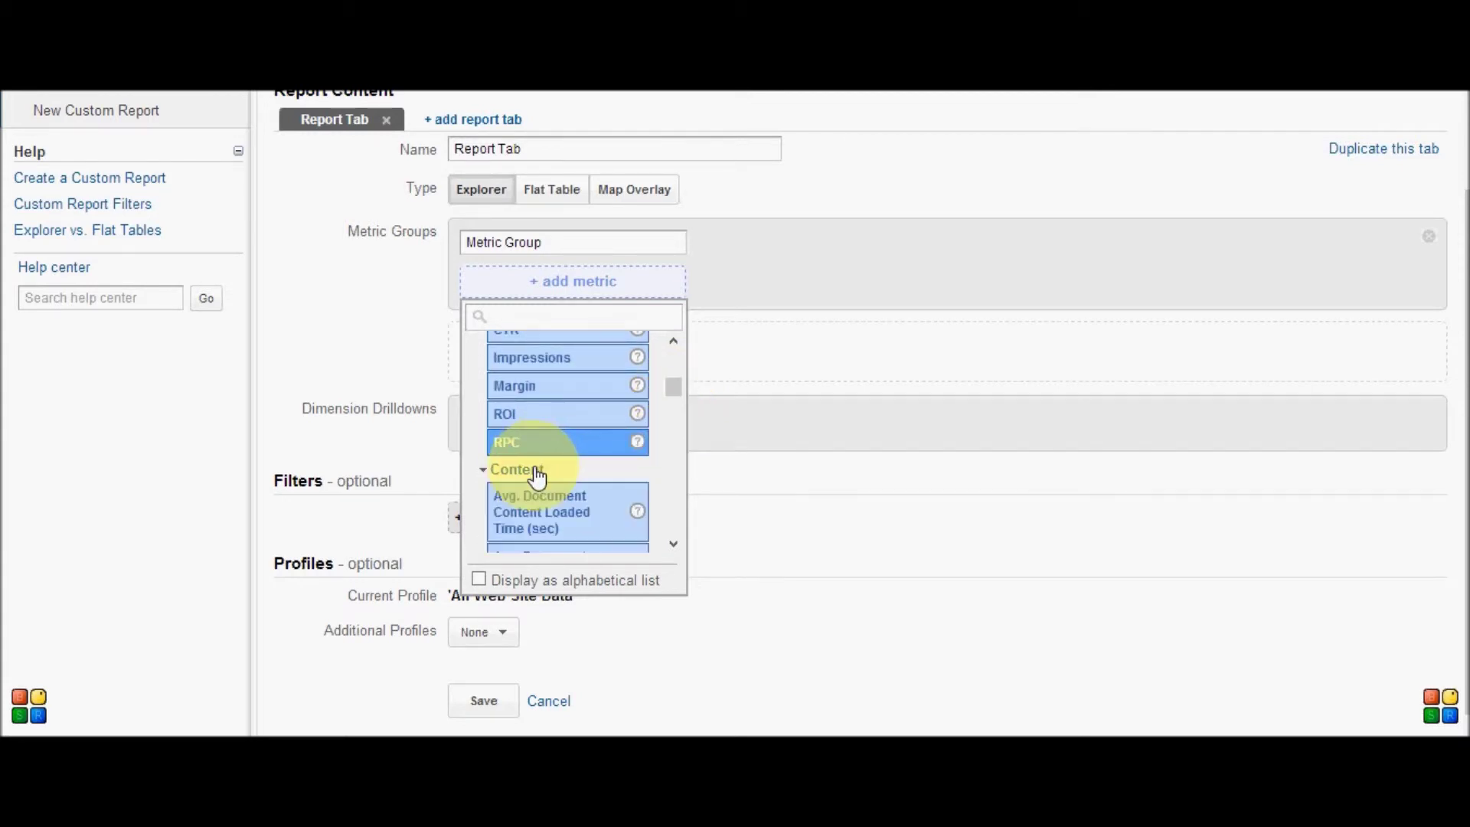
pyautogui.click(666, 551)
pyautogui.click(666, 551)
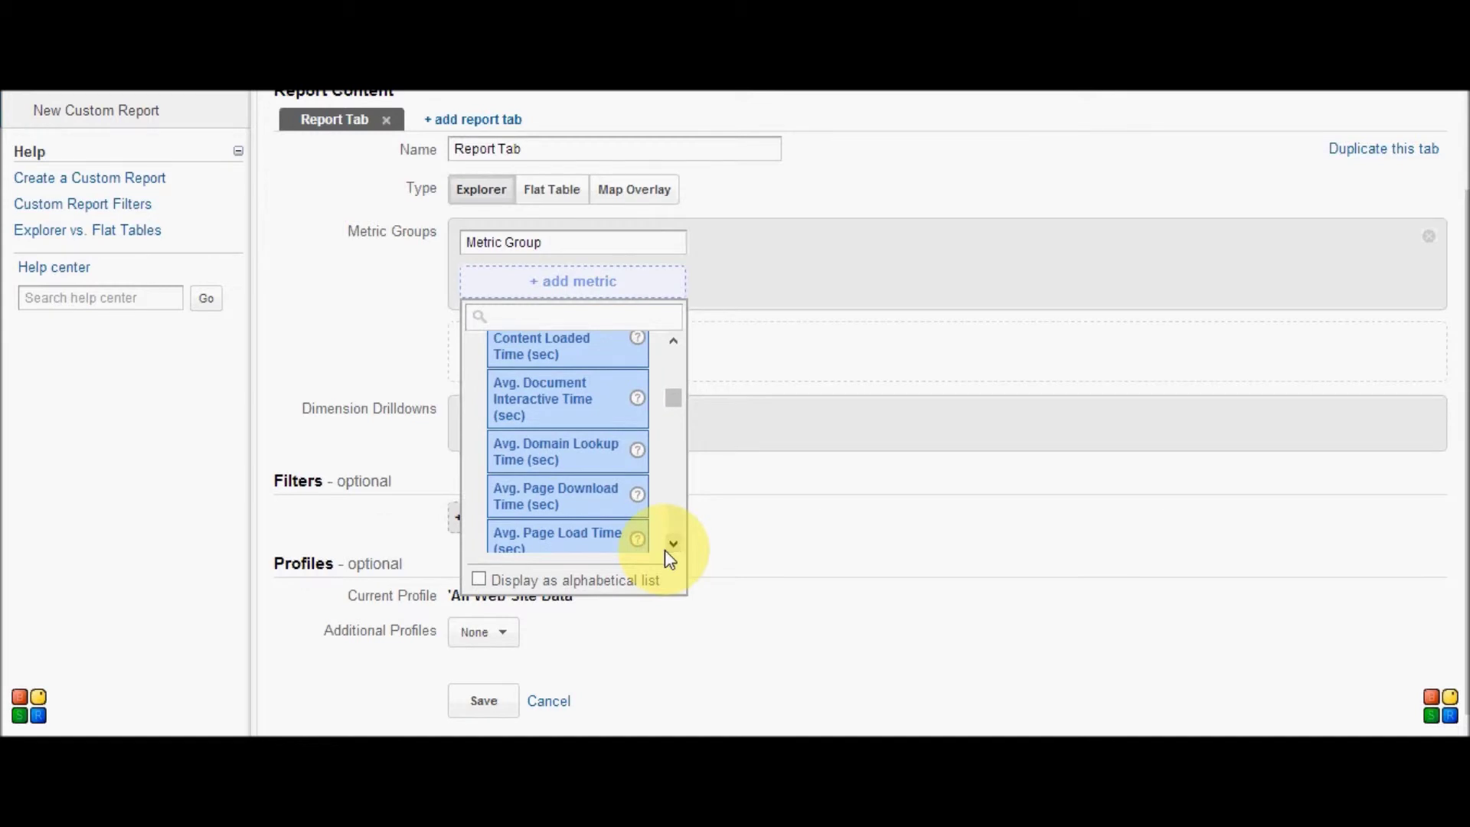
pyautogui.click(666, 551)
pyautogui.click(666, 551)
pyautogui.click(666, 552)
pyautogui.click(666, 551)
pyautogui.click(666, 551)
pyautogui.click(666, 551)
pyautogui.click(666, 551)
pyautogui.click(666, 551)
pyautogui.click(666, 552)
pyautogui.click(669, 552)
pyautogui.click(669, 549)
pyautogui.click(672, 550)
pyautogui.click(674, 550)
pyautogui.click(673, 549)
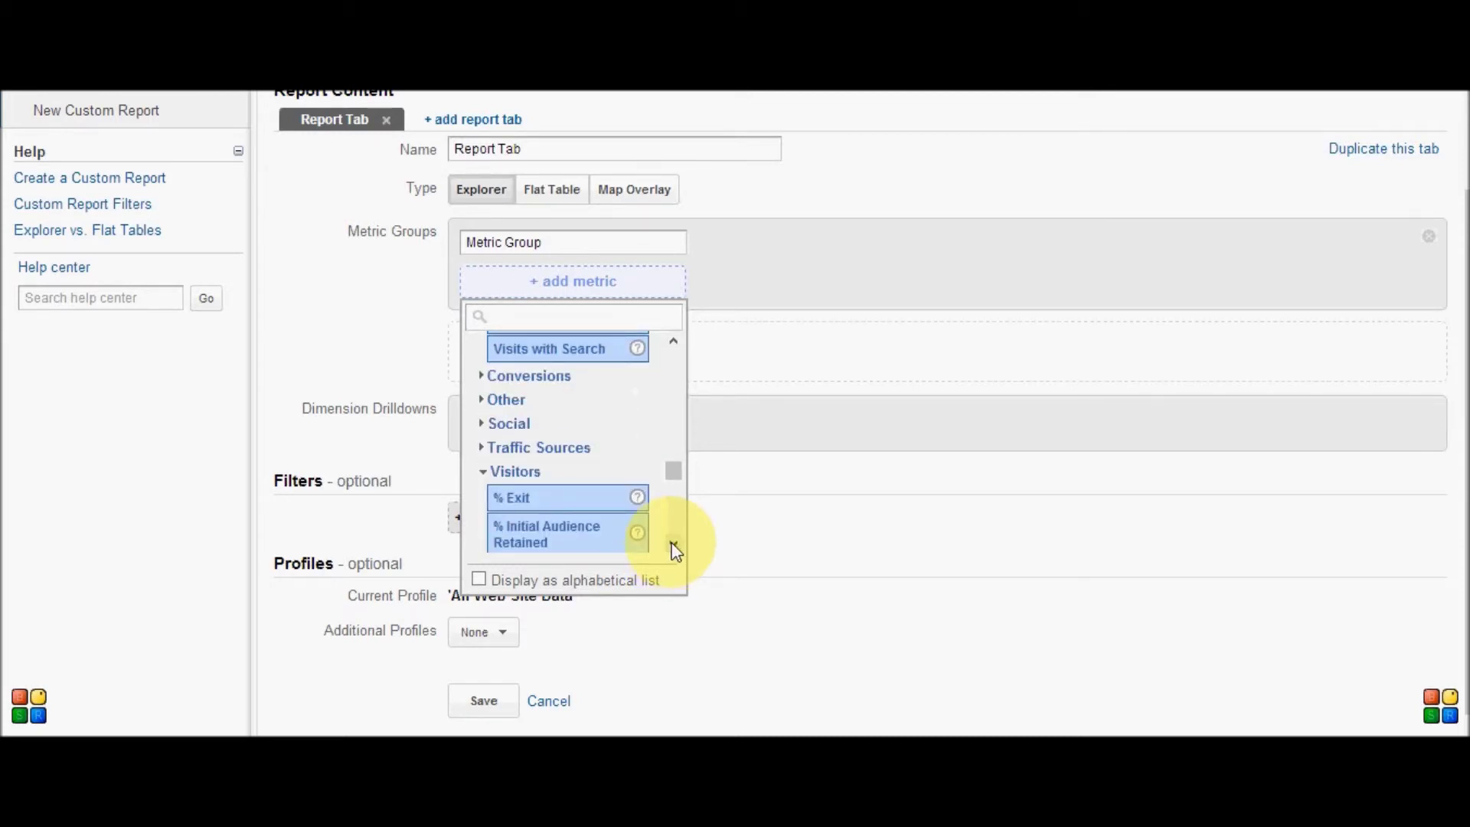
# - Browse the Conversions metrics and the rest of the metric list, and close the list without choosing one
pyautogui.click(542, 379)
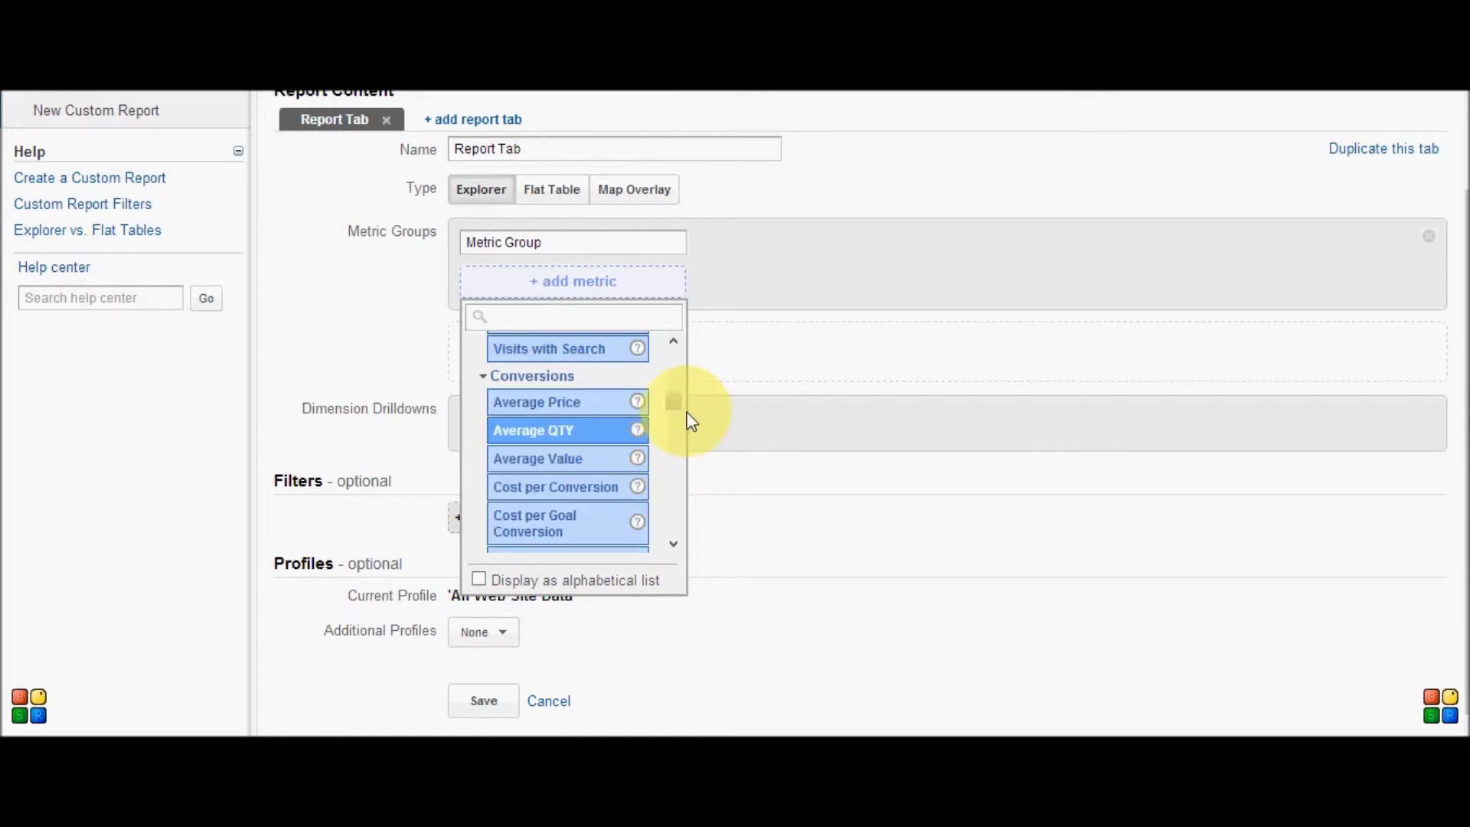
pyautogui.moveTo(670, 399); pyautogui.dragTo(676, 534)
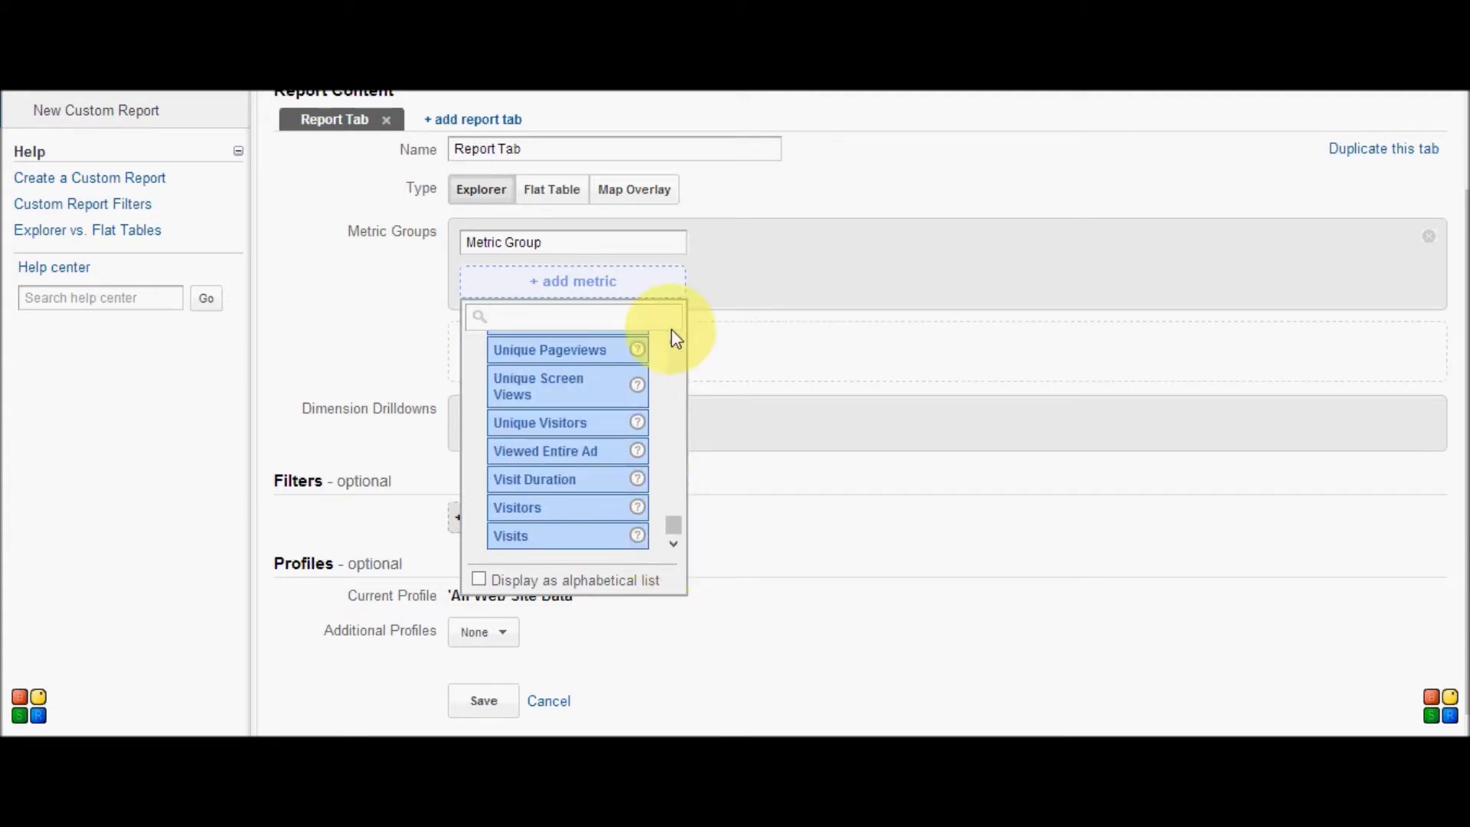
pyautogui.moveTo(674, 346); pyautogui.dragTo(674, 344)
pyautogui.click(315, 302)
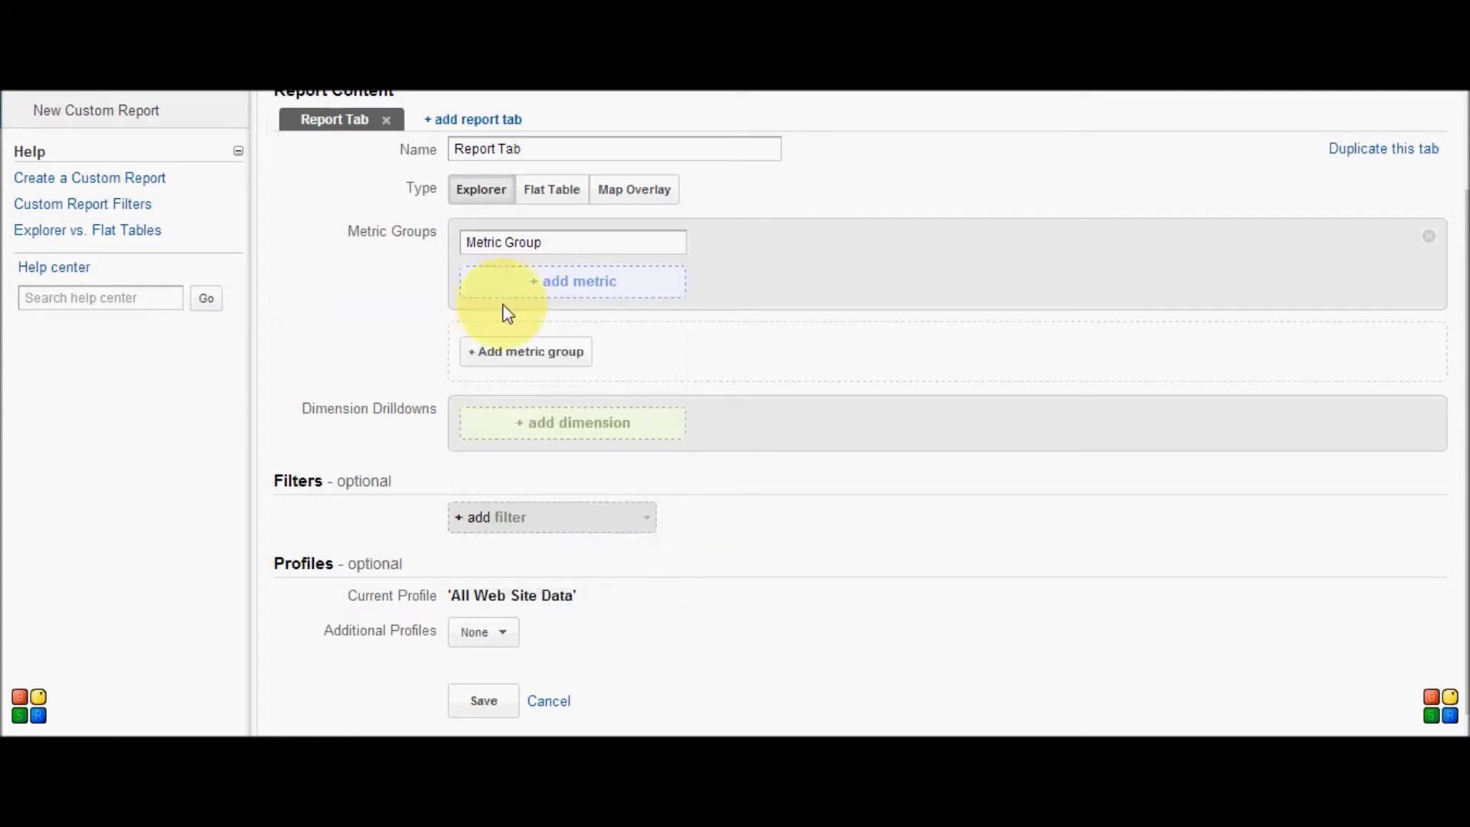
# - Add the New Visits metric from the Visitors category to the metric group
pyautogui.click(578, 287)
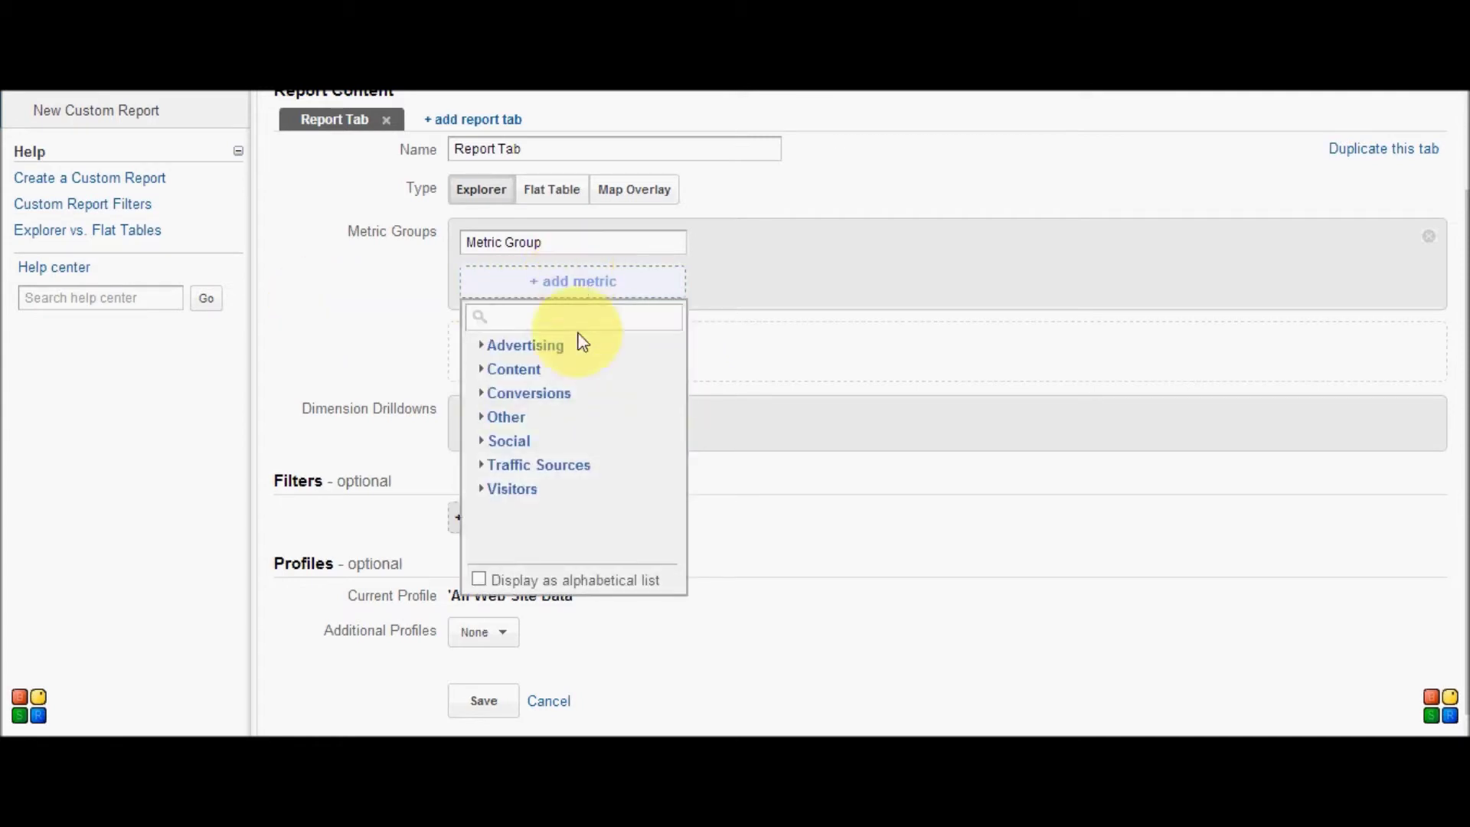
pyautogui.click(512, 490)
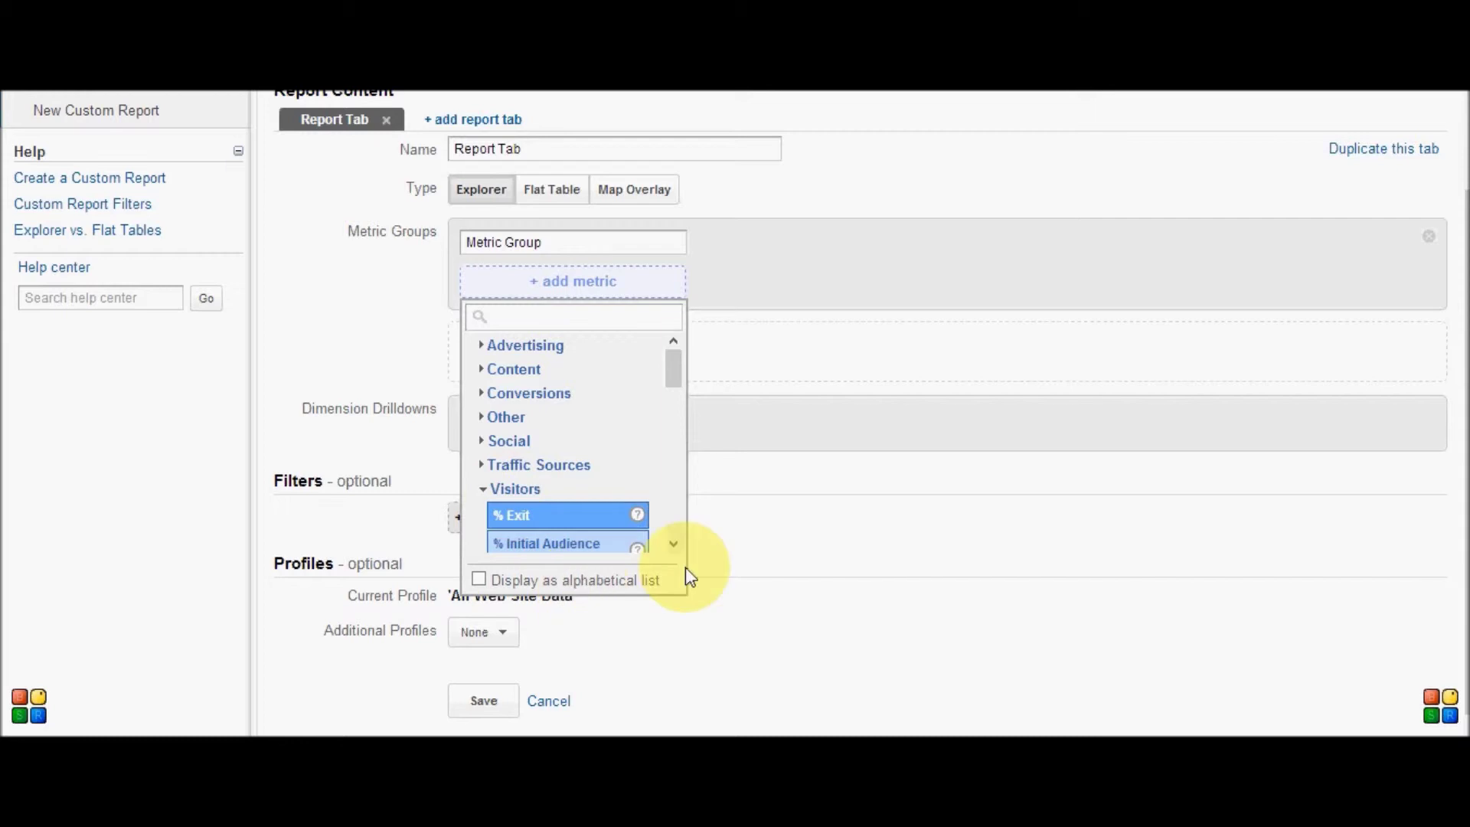
pyautogui.moveTo(676, 544); pyautogui.dragTo(676, 542)
pyautogui.click(676, 542)
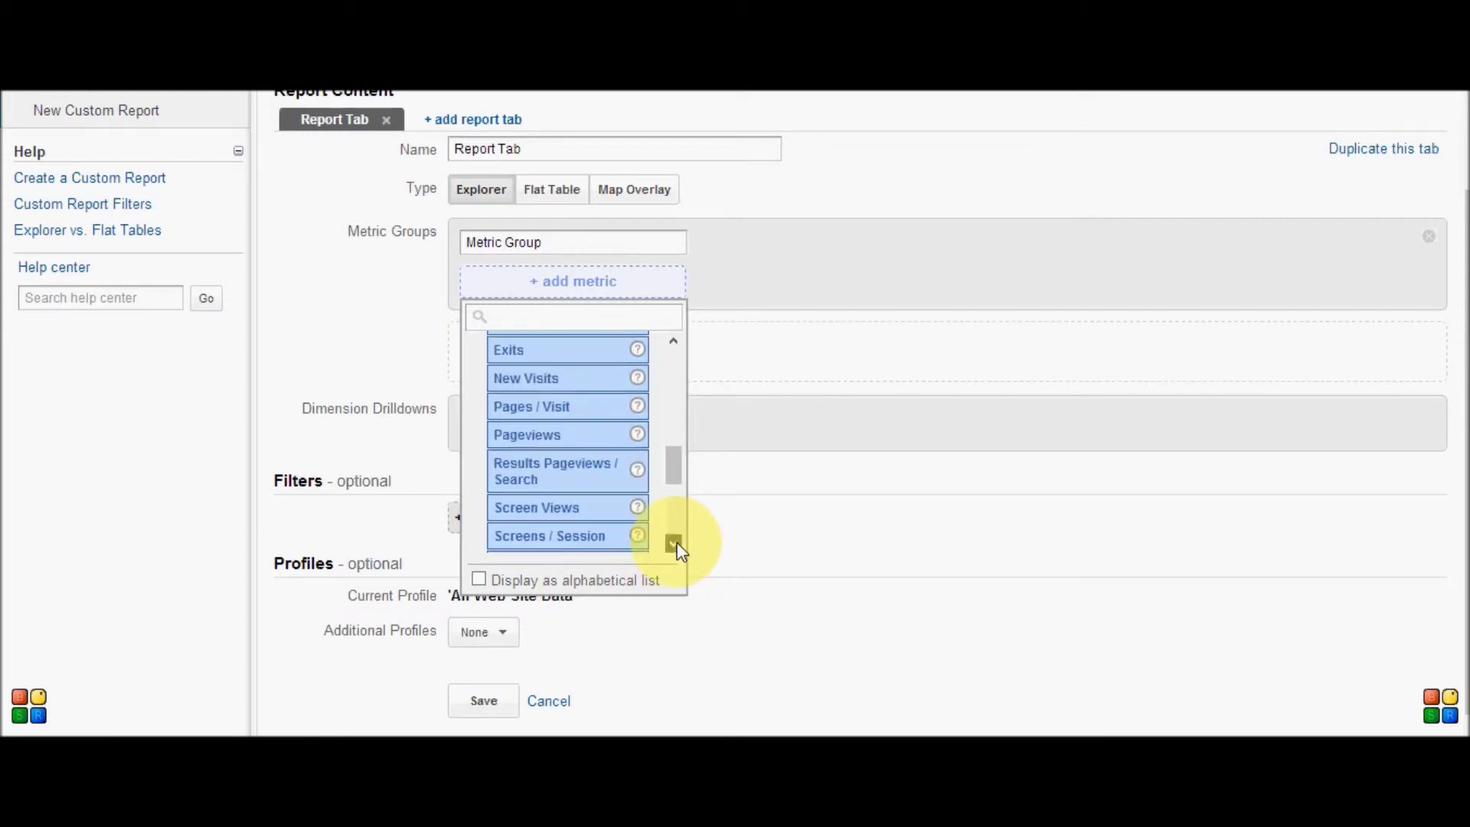
pyautogui.click(535, 378)
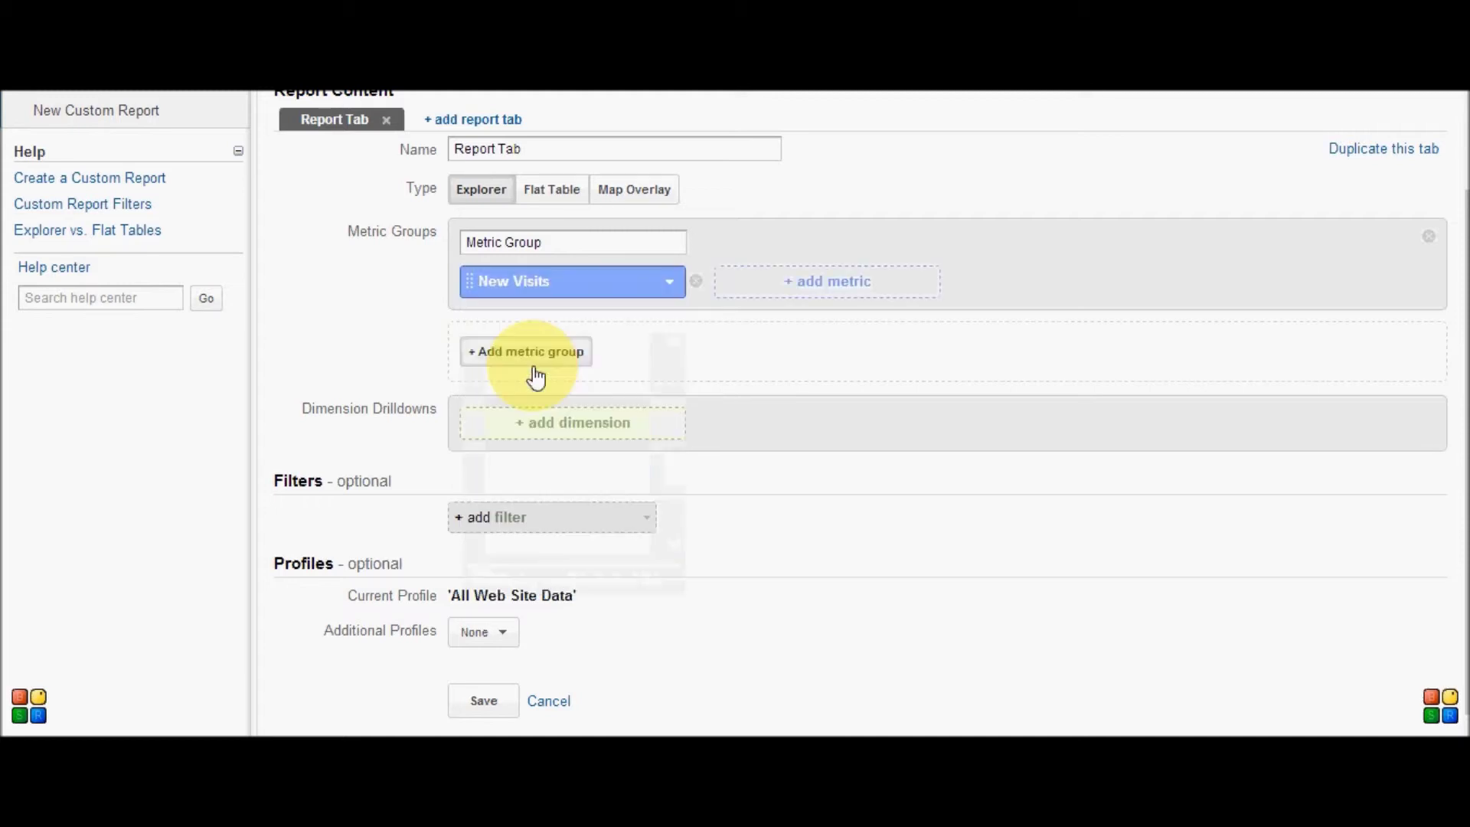
# - Add % New Visits from the Visitors category as the second metric of the group
pyautogui.click(817, 292)
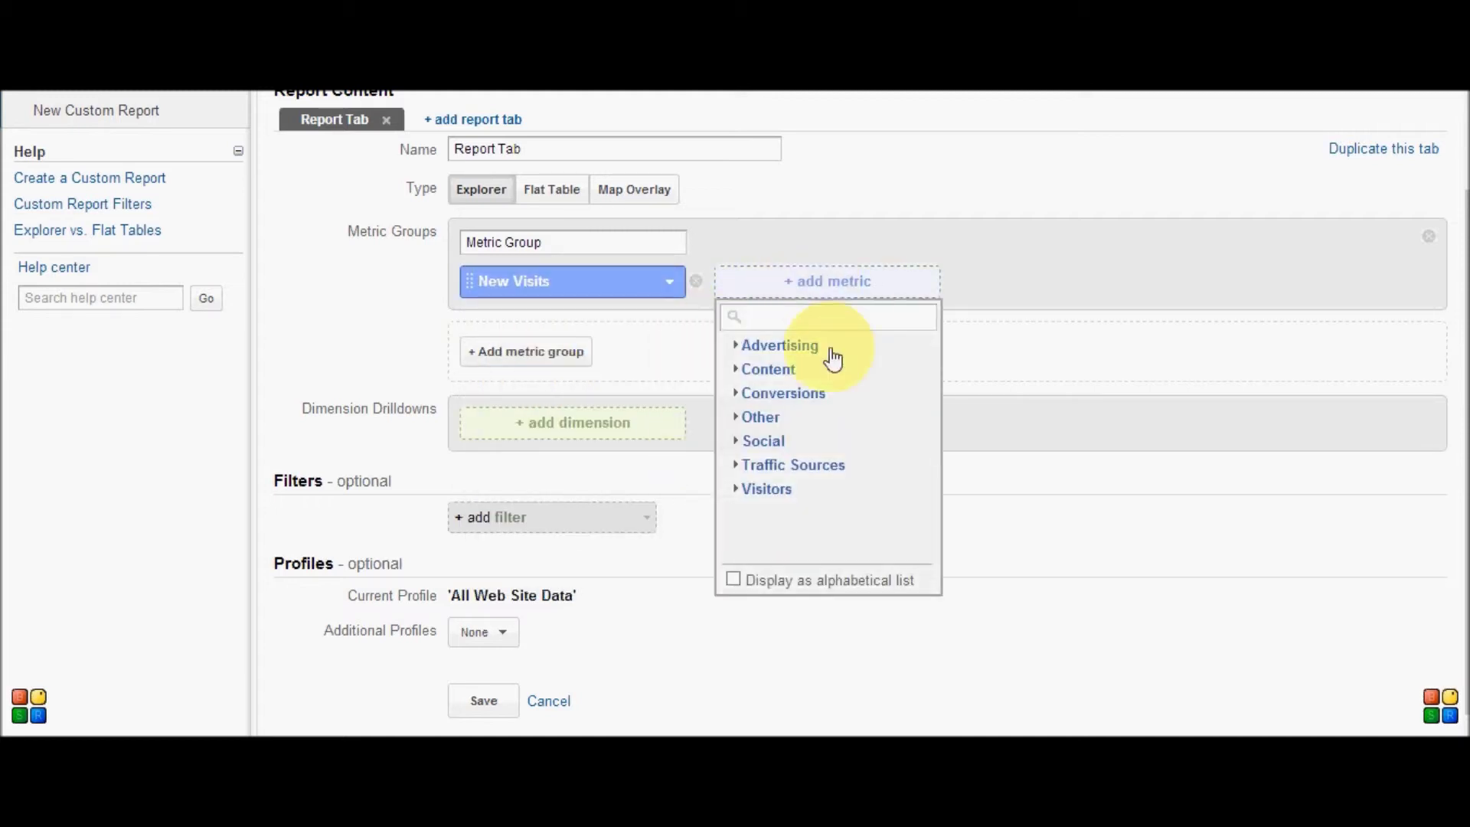
pyautogui.click(769, 489)
pyautogui.moveTo(928, 378); pyautogui.dragTo(927, 407)
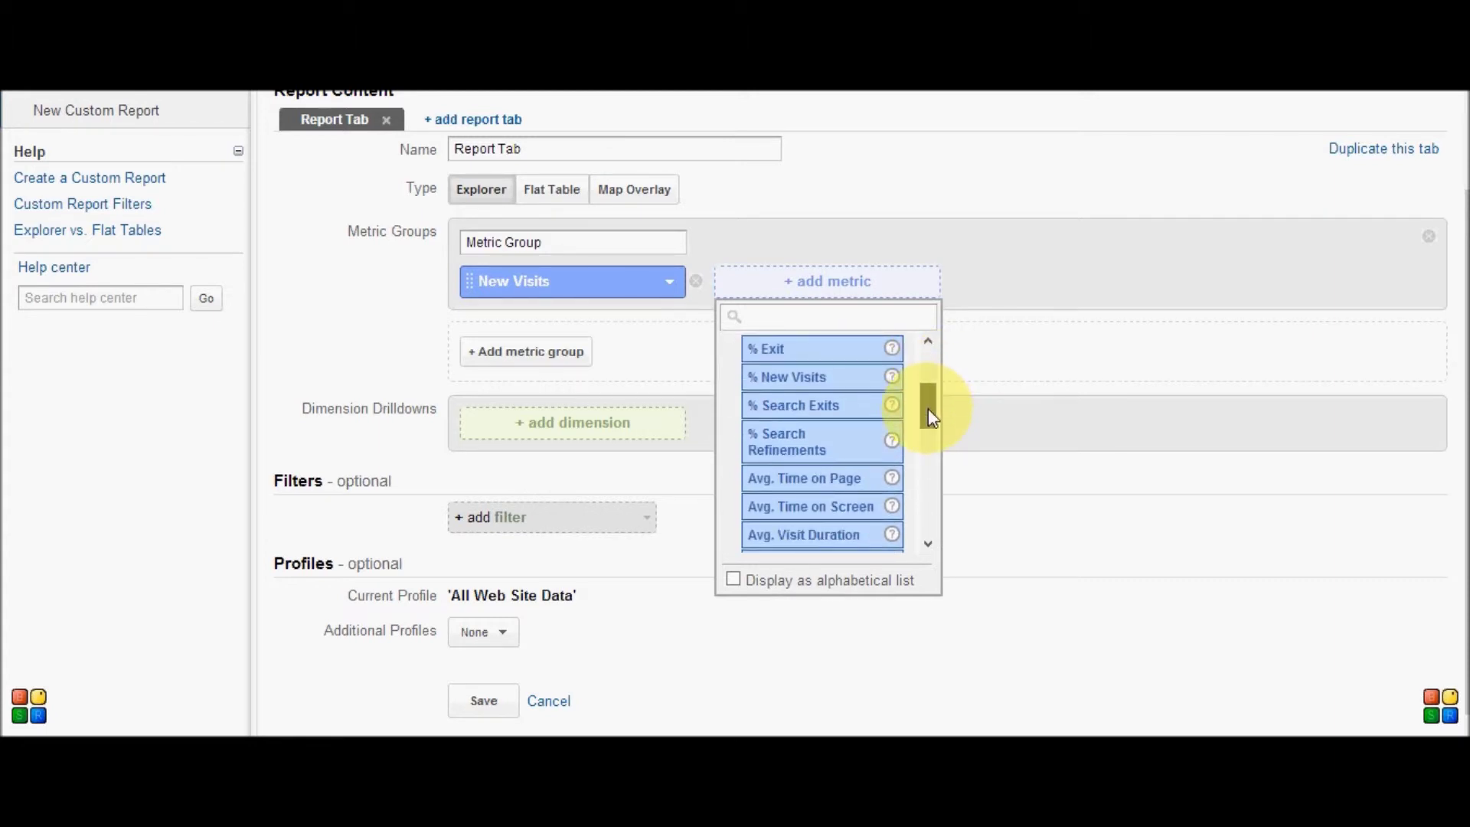
pyautogui.click(791, 383)
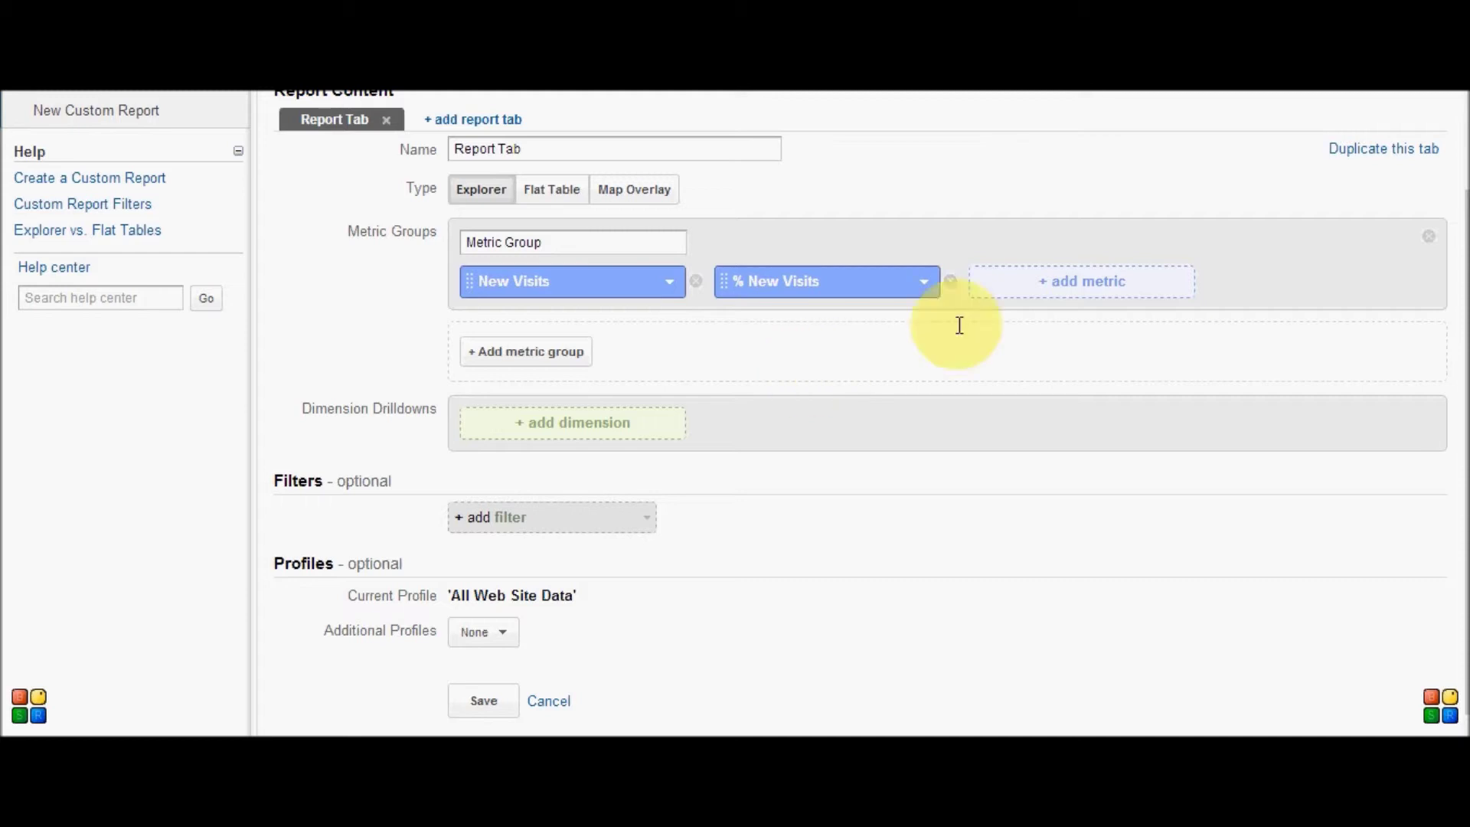
# - Add AdSense Ad Units Viewed from the Advertising category as the third metric
pyautogui.click(1066, 281)
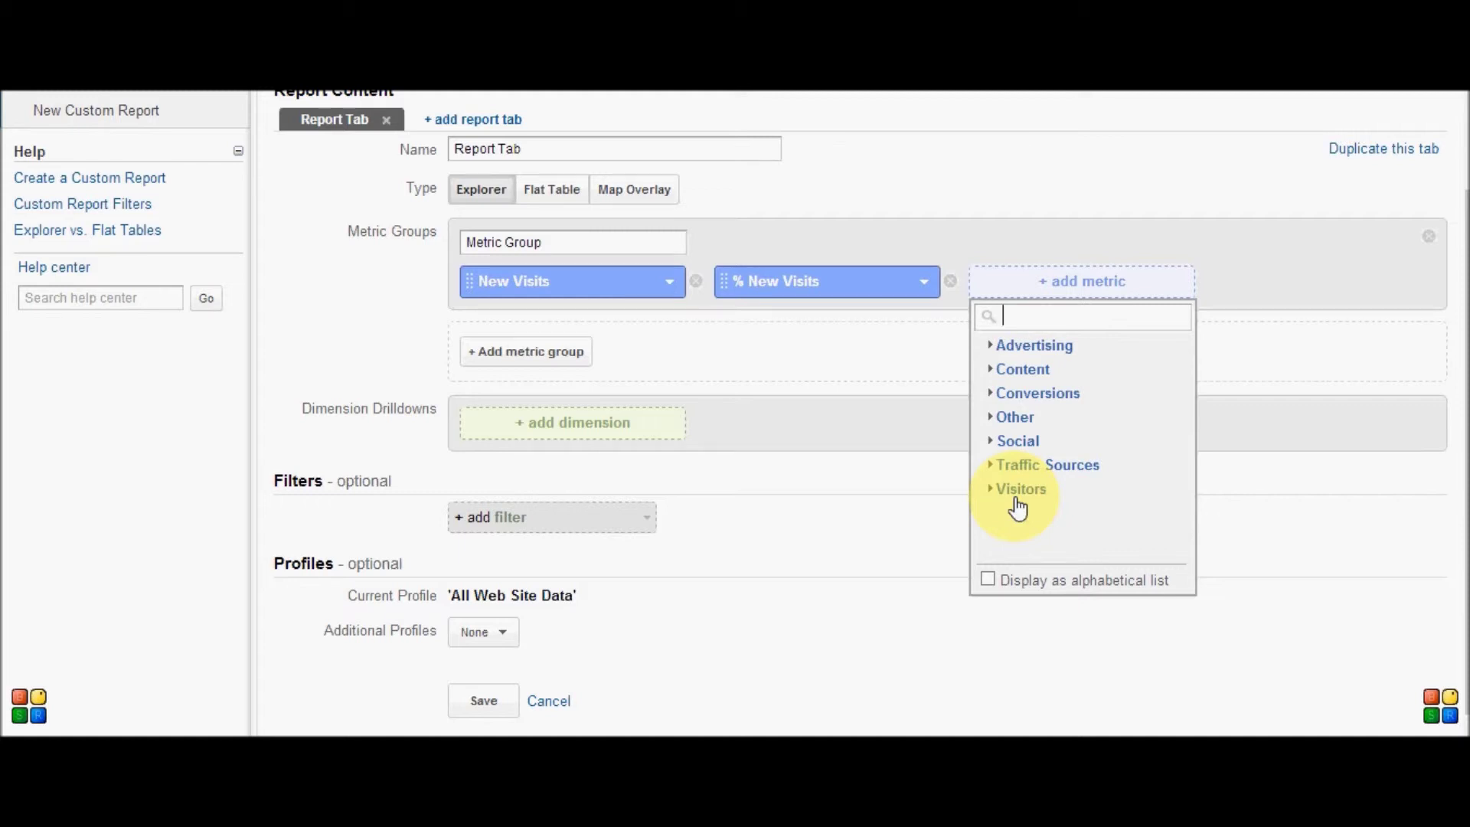
pyautogui.click(1018, 346)
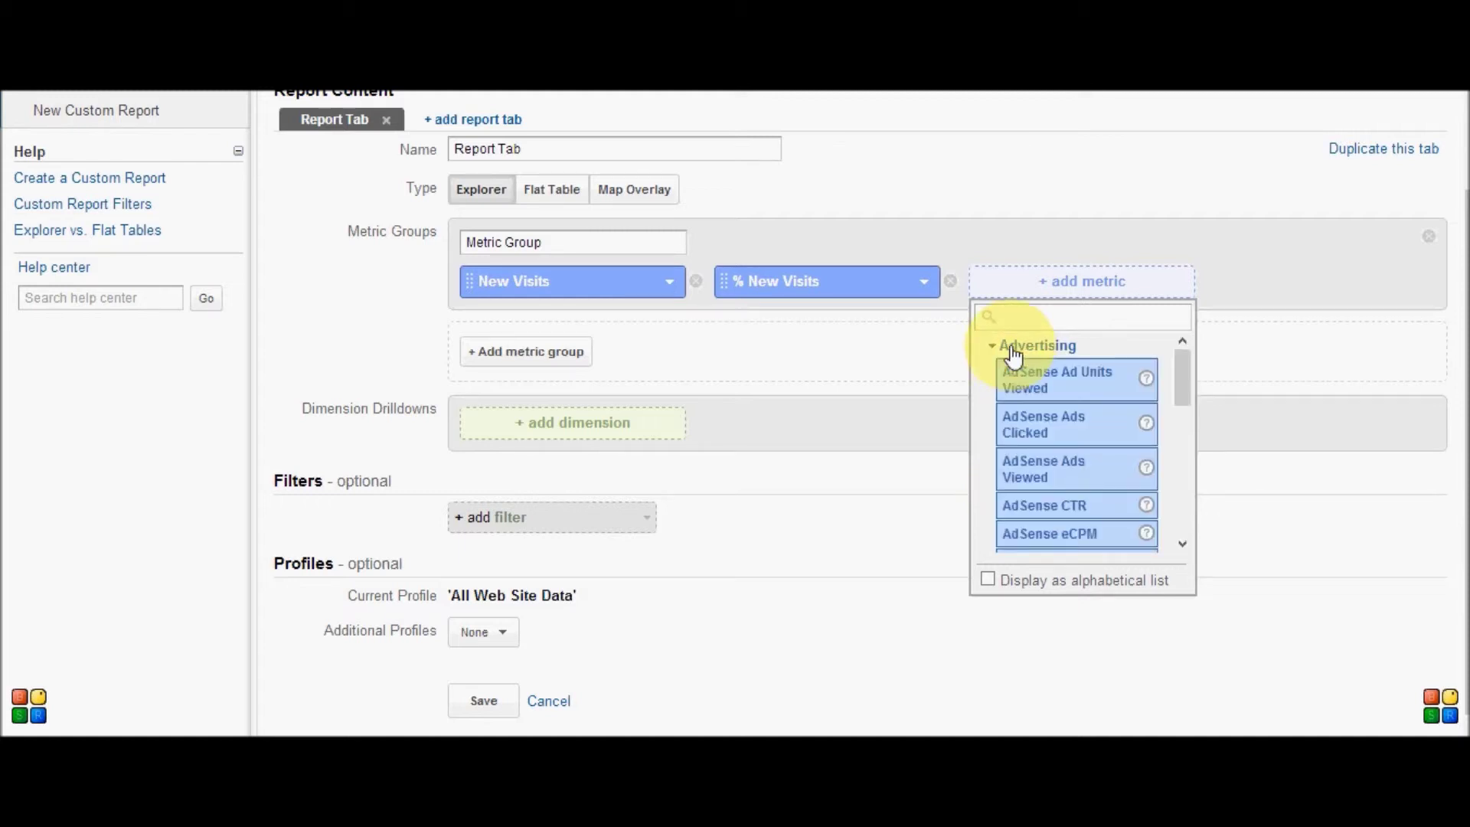
pyautogui.click(1066, 392)
# - Add AdSense Ads Clicked from the Advertising category as the fourth metric
pyautogui.click(551, 325)
pyautogui.click(497, 385)
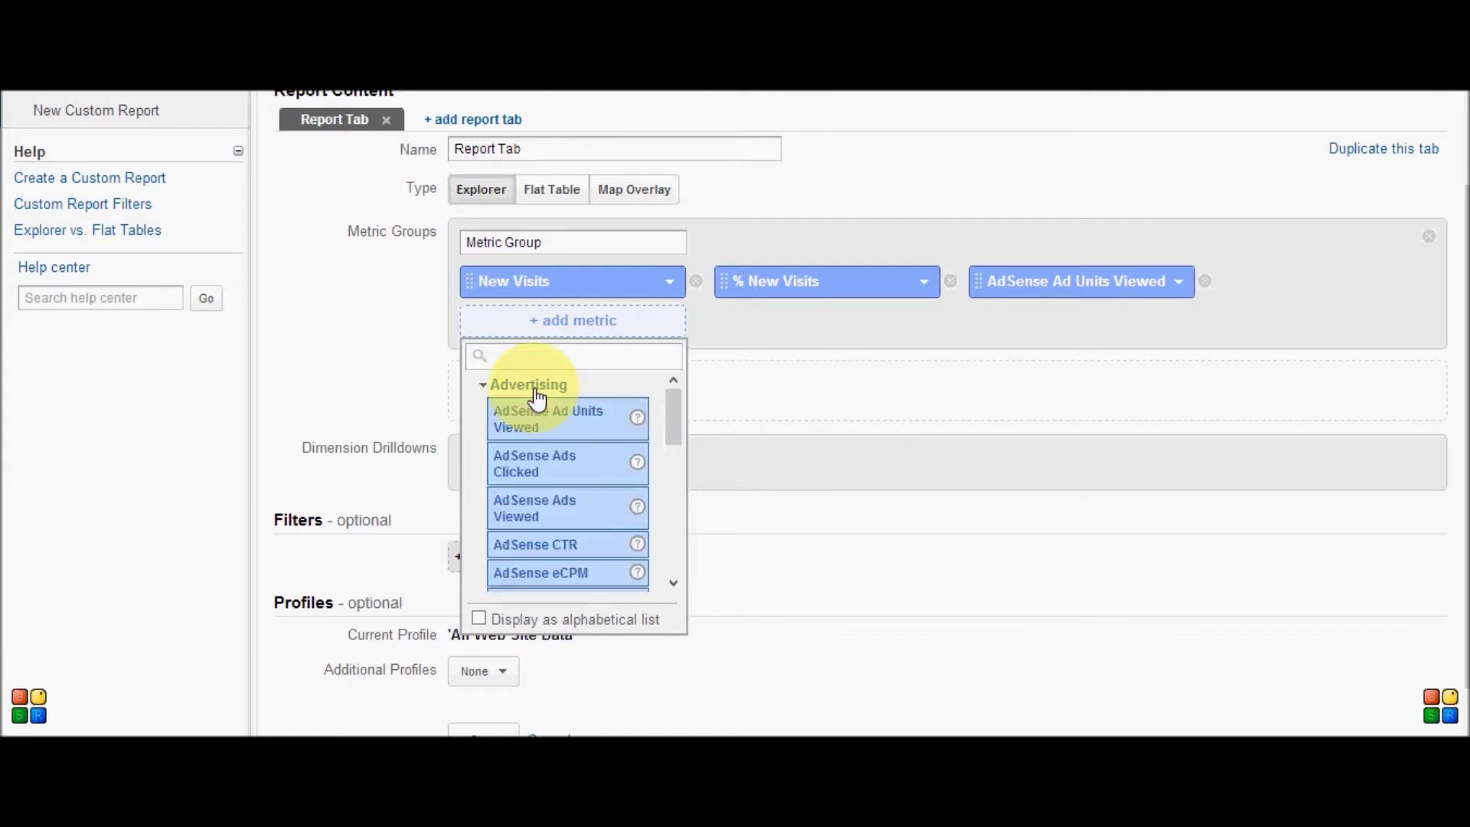
pyautogui.moveTo(684, 436)
pyautogui.mouseDown()
pyautogui.moveTo(678, 489)
pyautogui.moveTo(676, 426)
pyautogui.mouseUp()
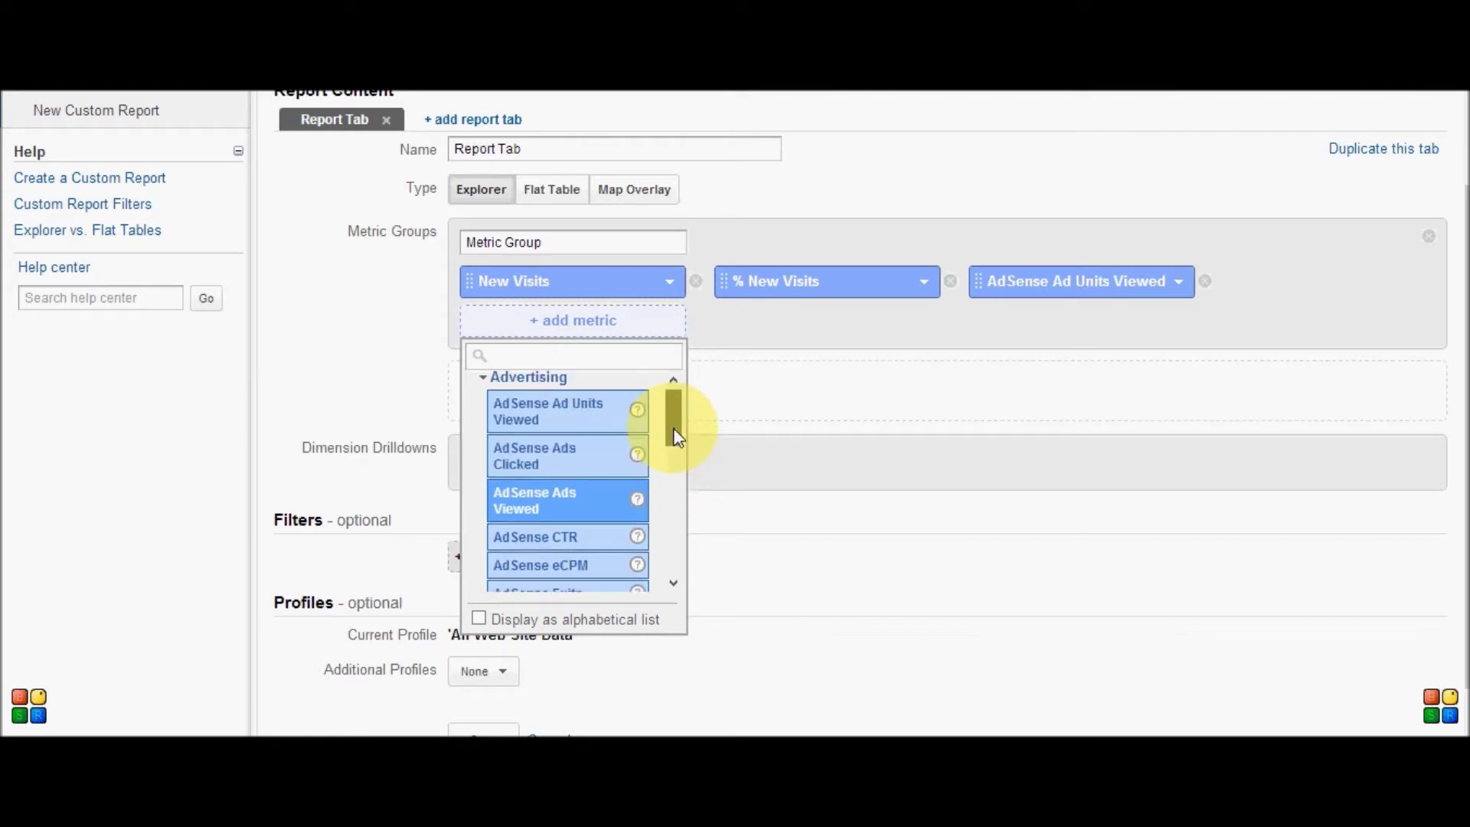
pyautogui.click(566, 462)
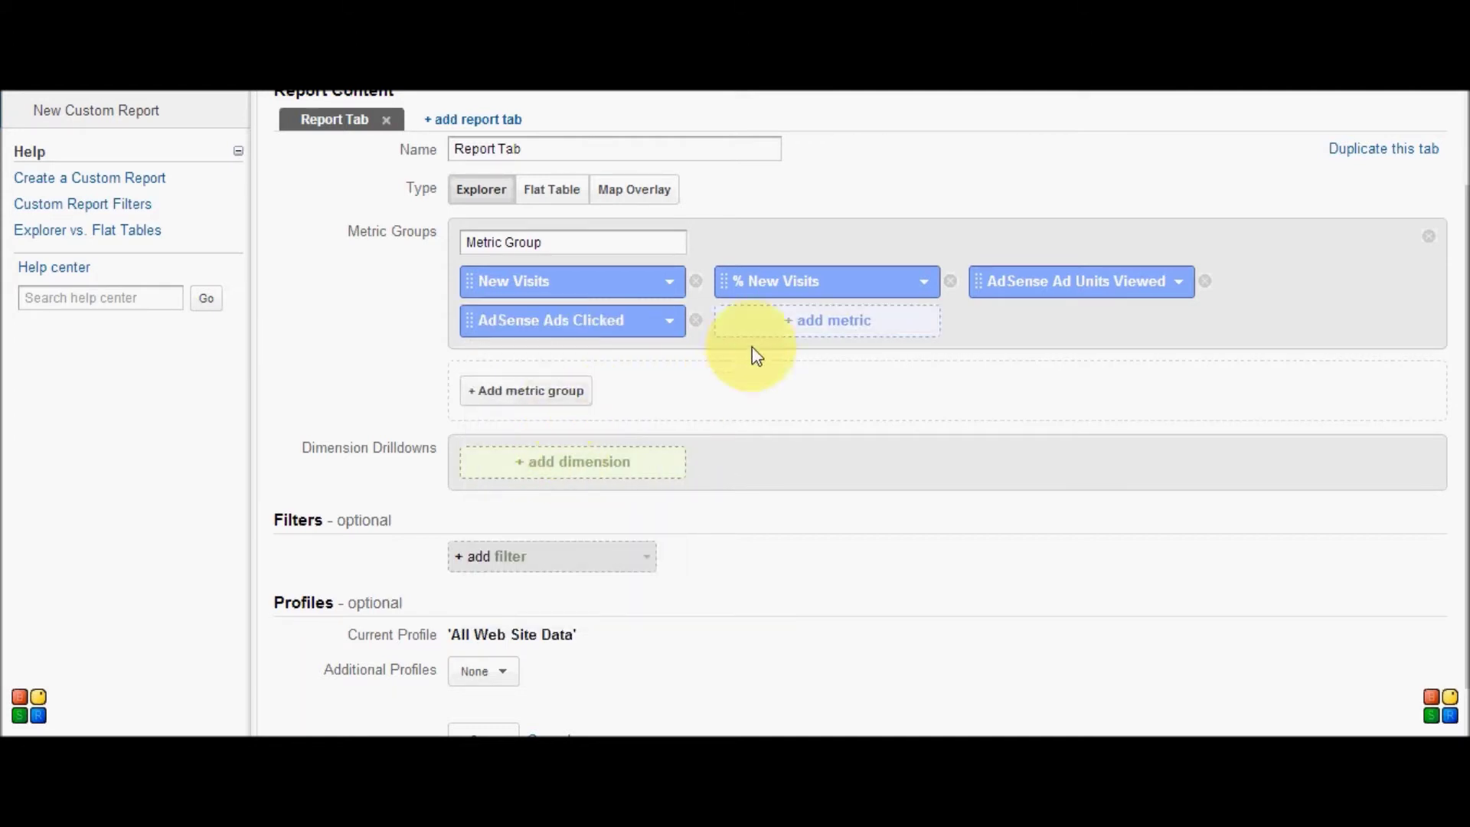
# - Add Page Download Sample from the Content category as the fifth metric
pyautogui.click(824, 323)
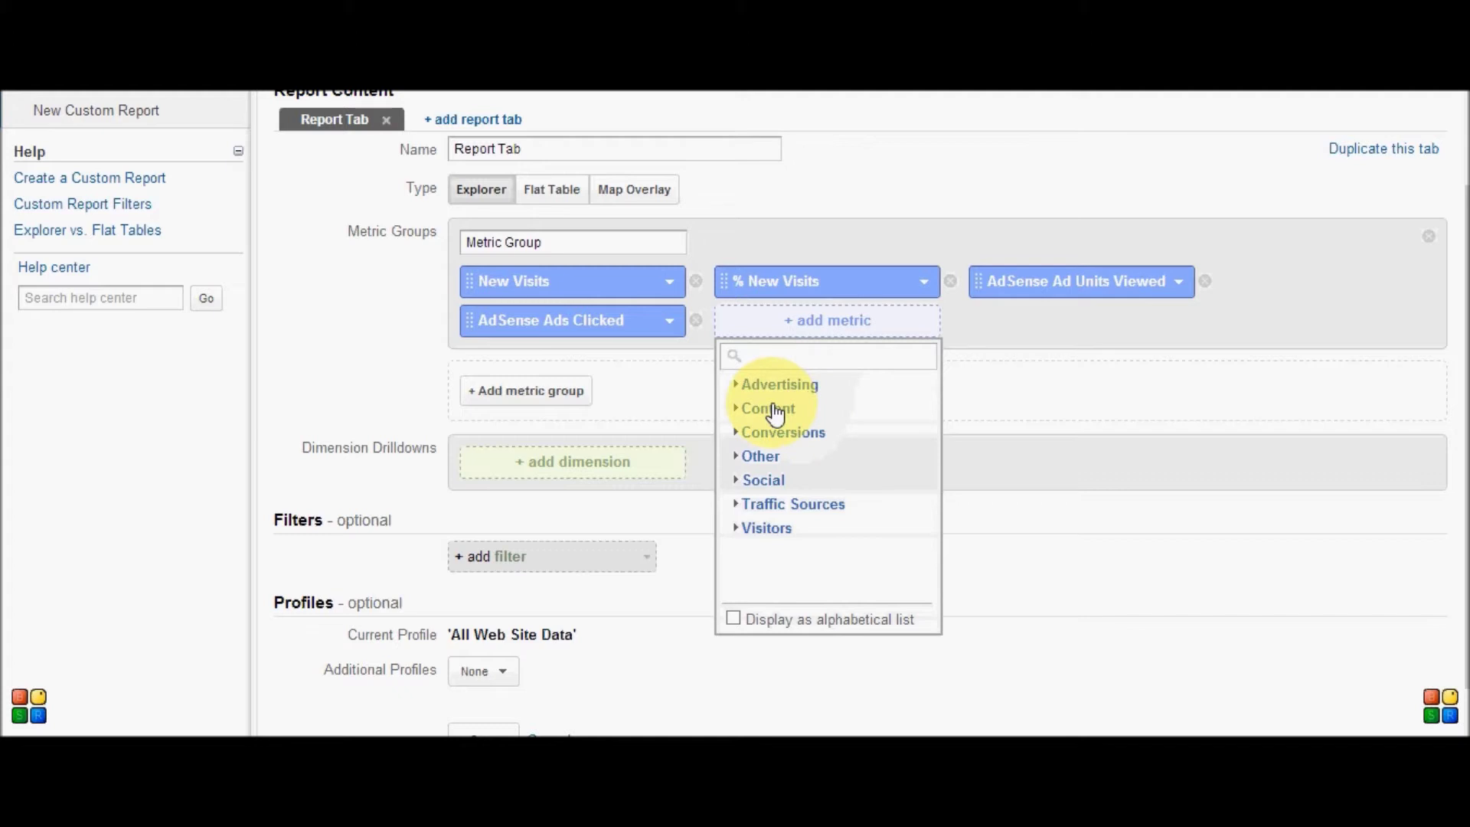
pyautogui.click(777, 408)
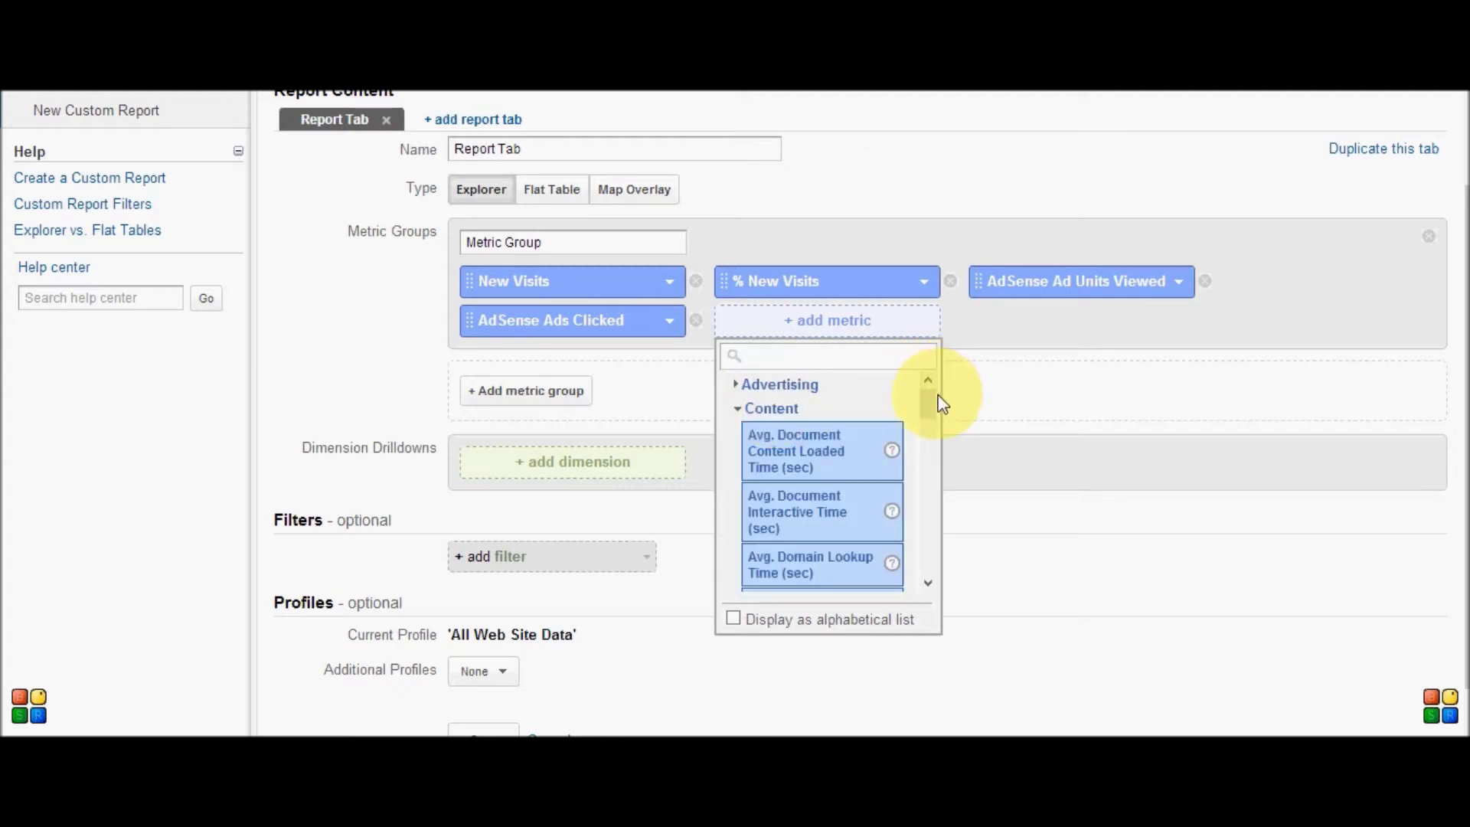
pyautogui.moveTo(931, 407); pyautogui.dragTo(934, 491)
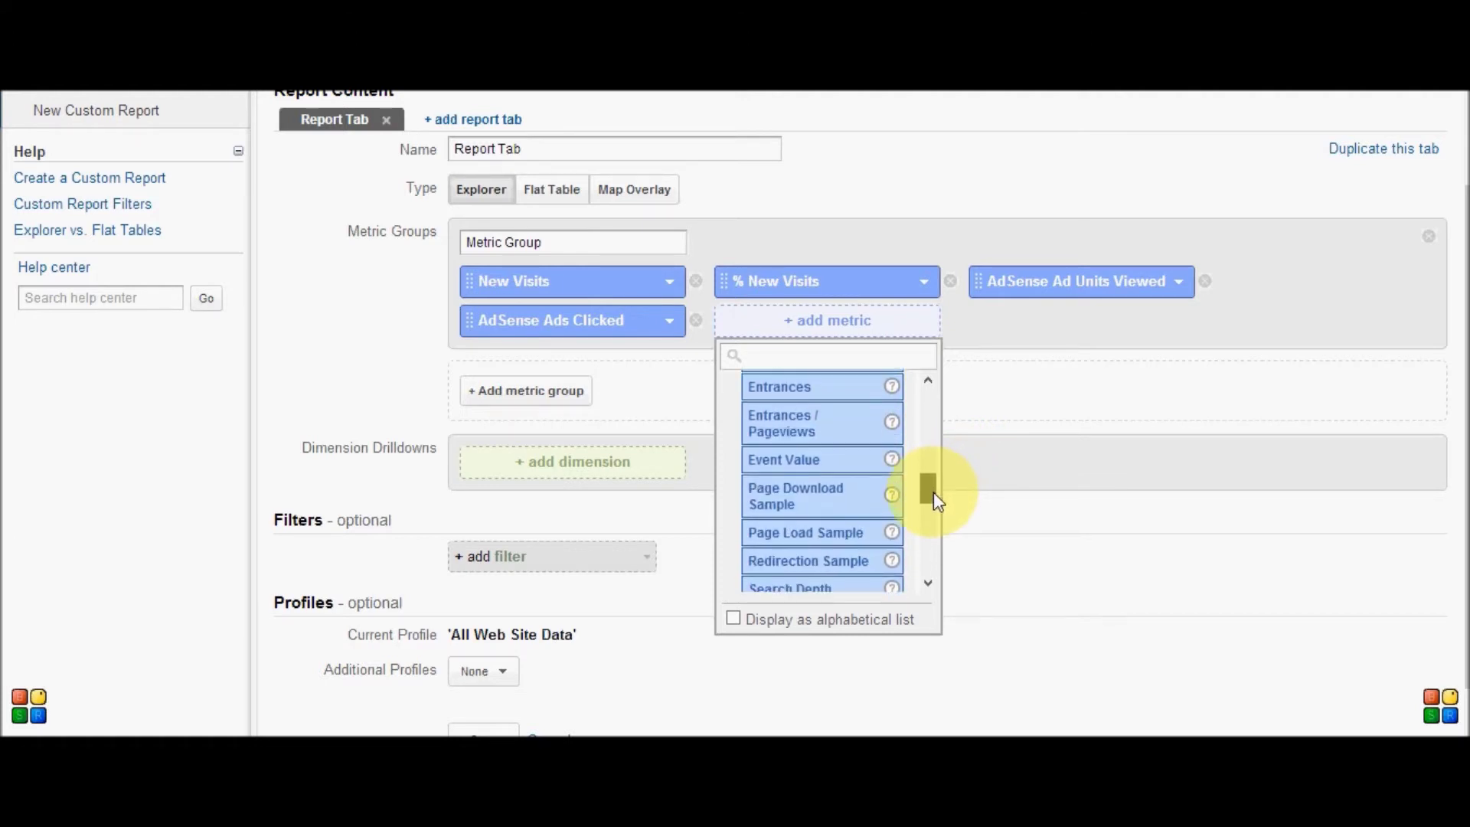
pyautogui.click(823, 505)
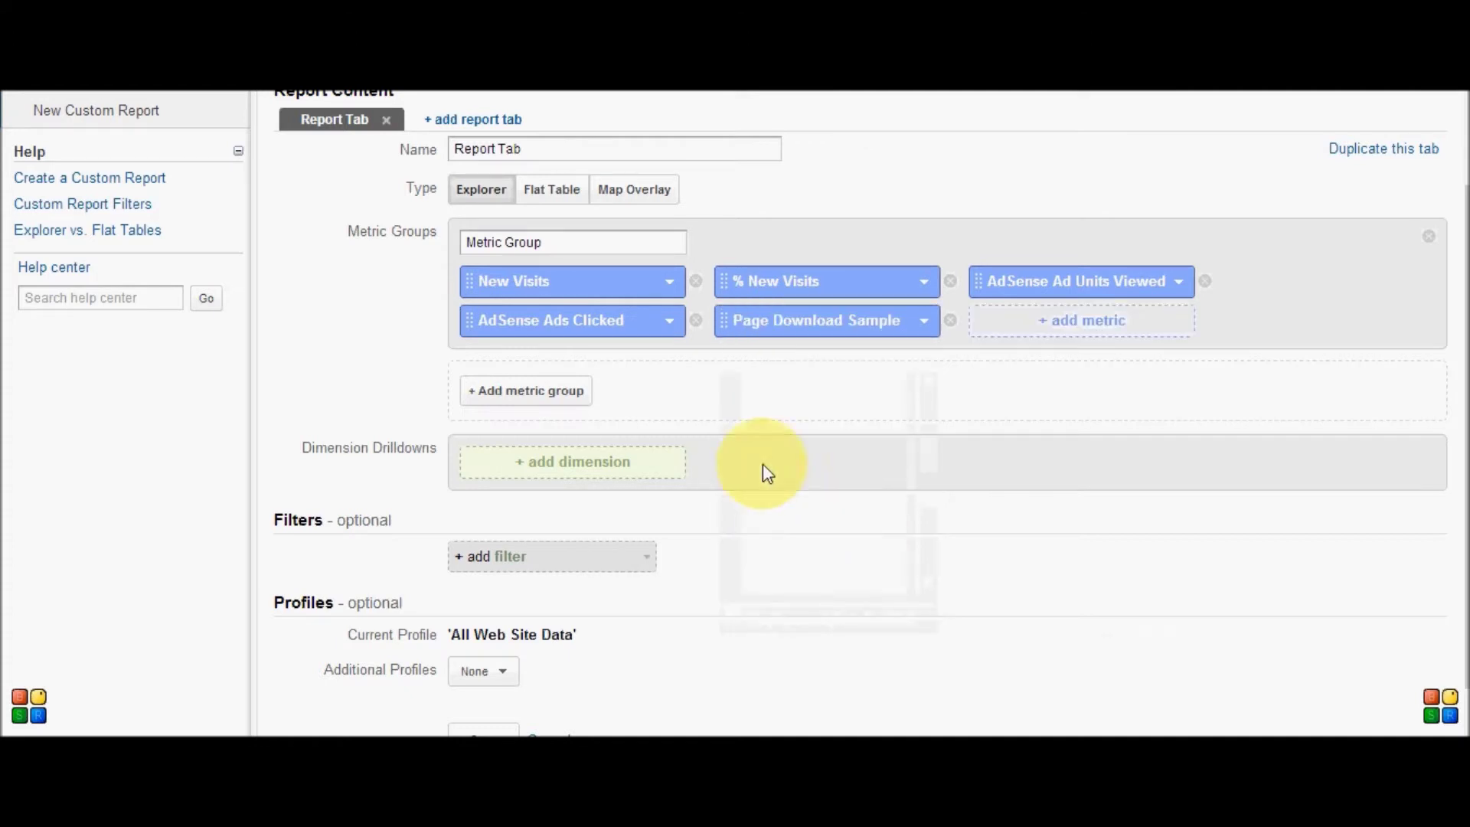
# - Add Social Actions from the Social category as the sixth metric of the group
pyautogui.click(1061, 335)
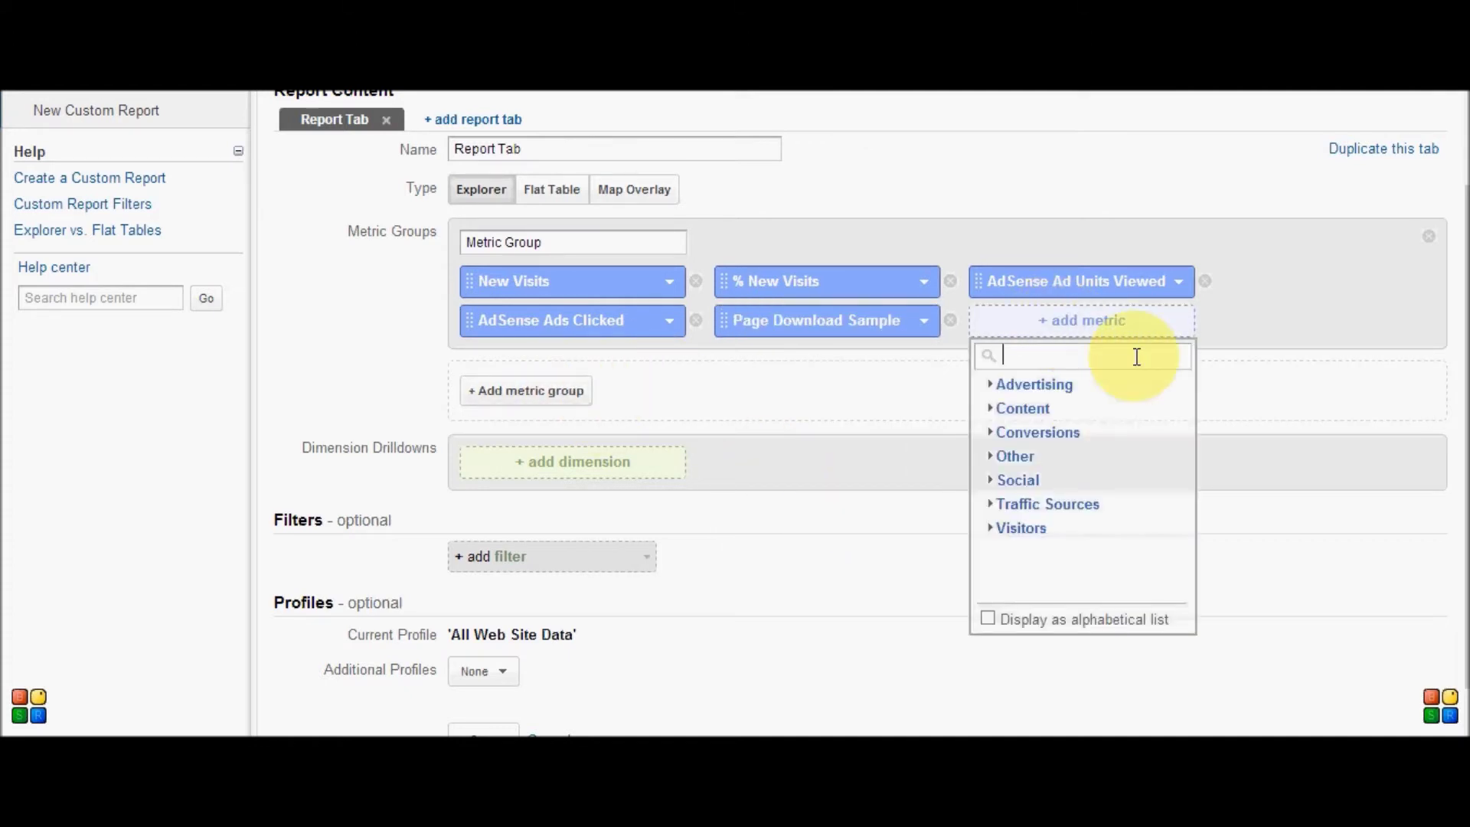
pyautogui.click(1013, 459)
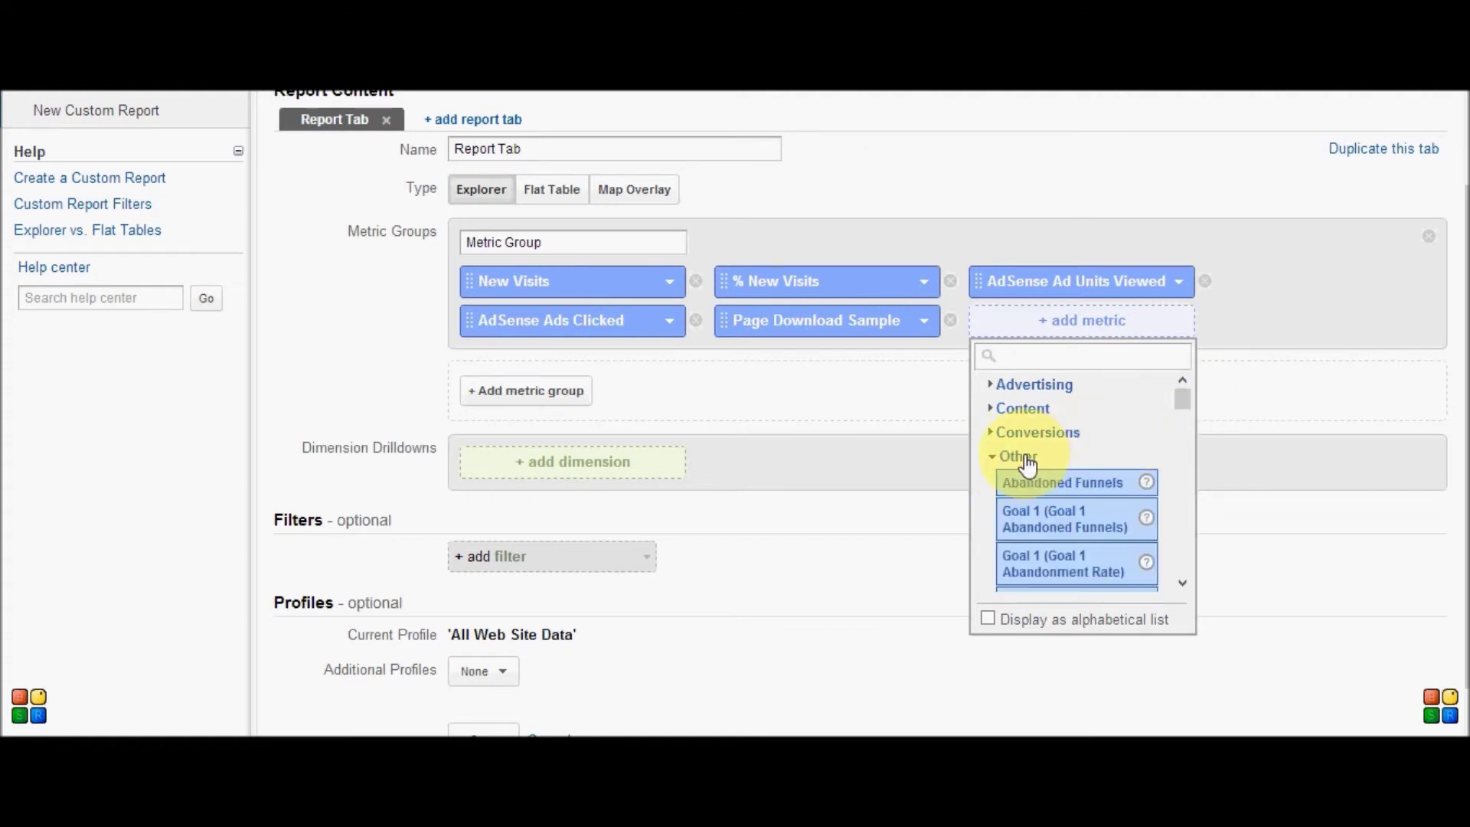
pyautogui.click(1030, 459)
pyautogui.click(1019, 482)
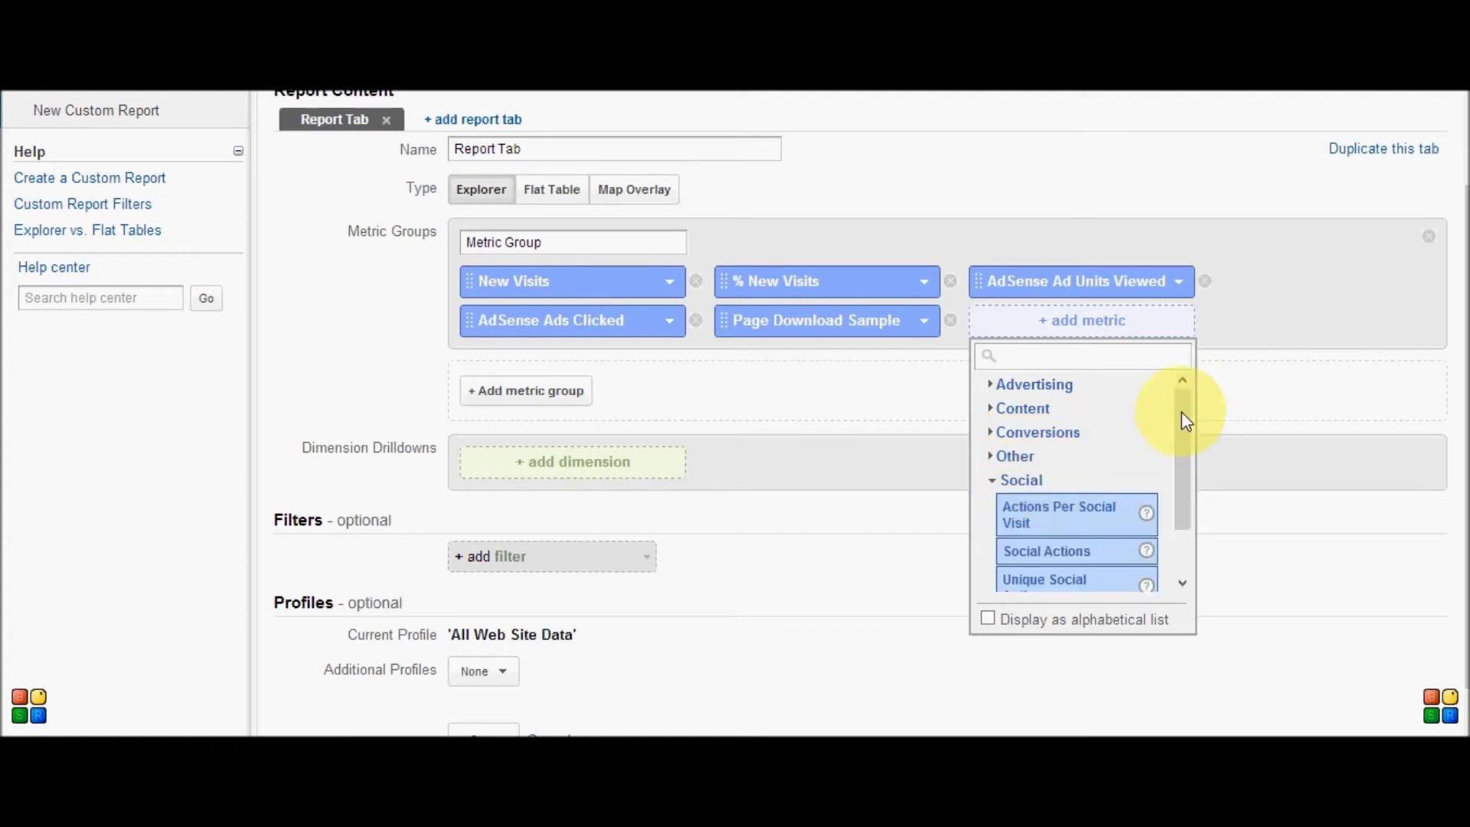
pyautogui.moveTo(1182, 429); pyautogui.dragTo(1072, 501)
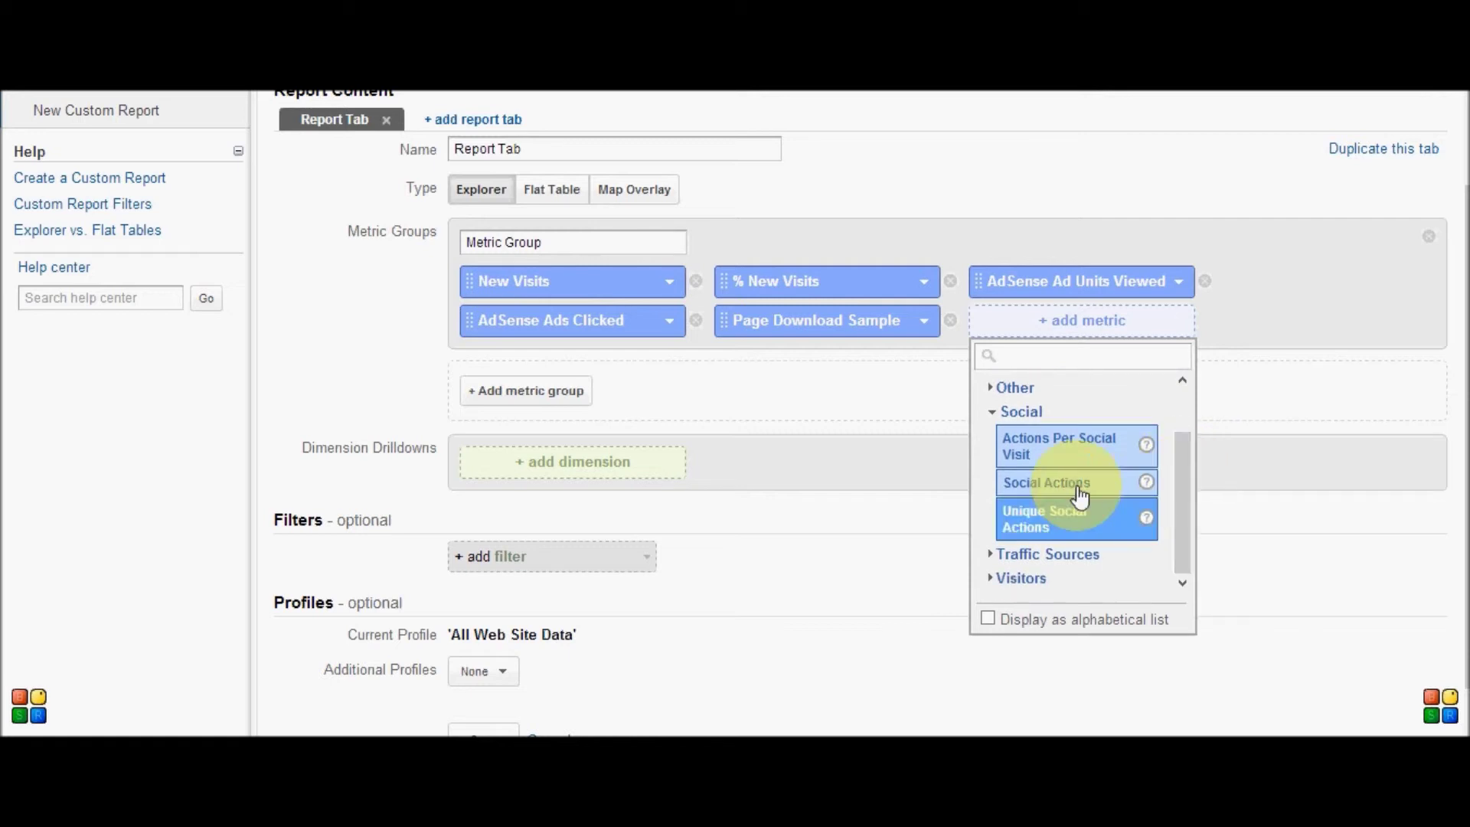
pyautogui.click(1068, 483)
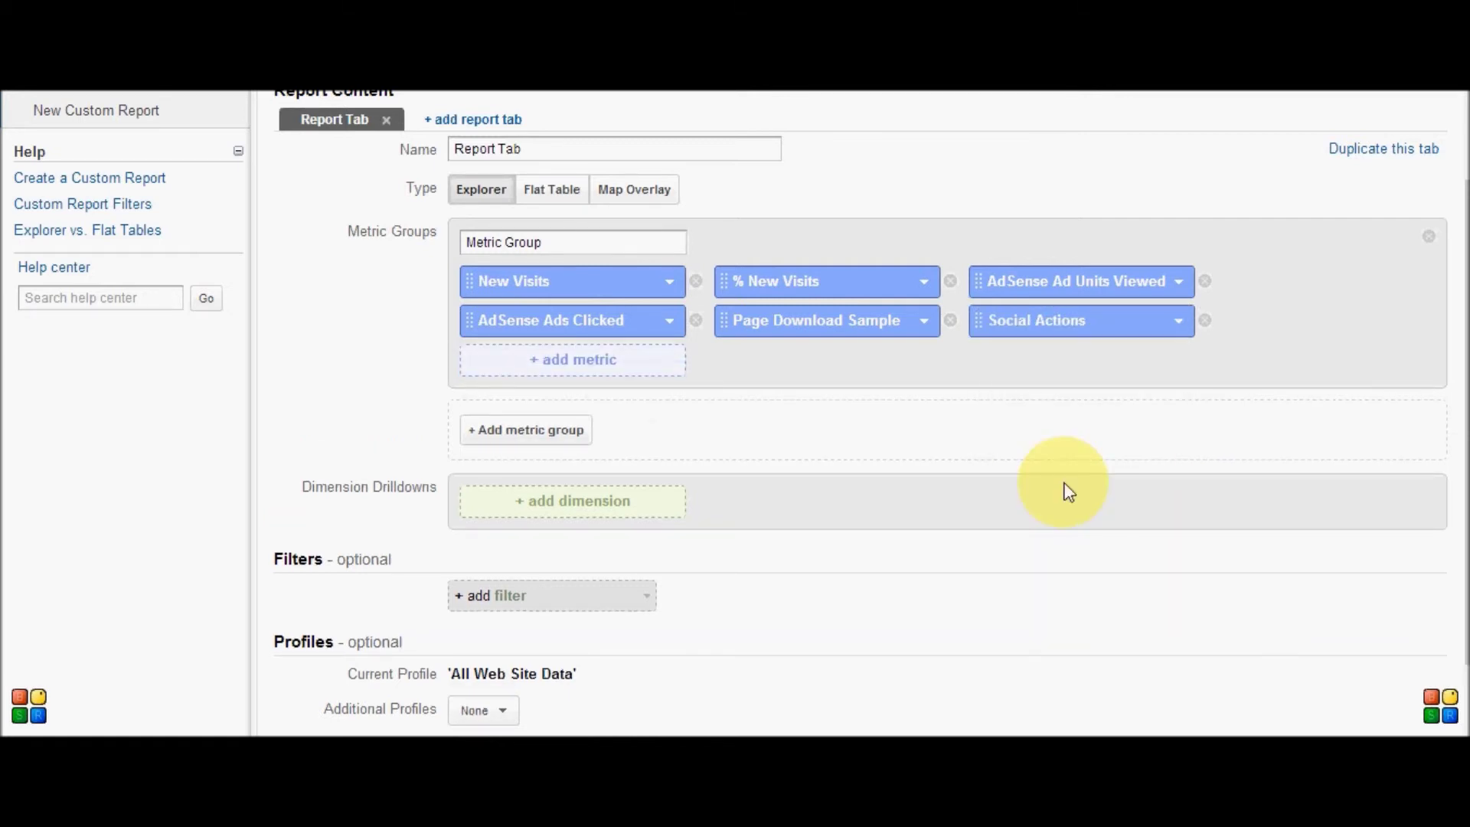
# - Add Organic Searches from the Traffic Sources category as the seventh metric
pyautogui.click(588, 371)
pyautogui.click(527, 546)
pyautogui.click(579, 571)
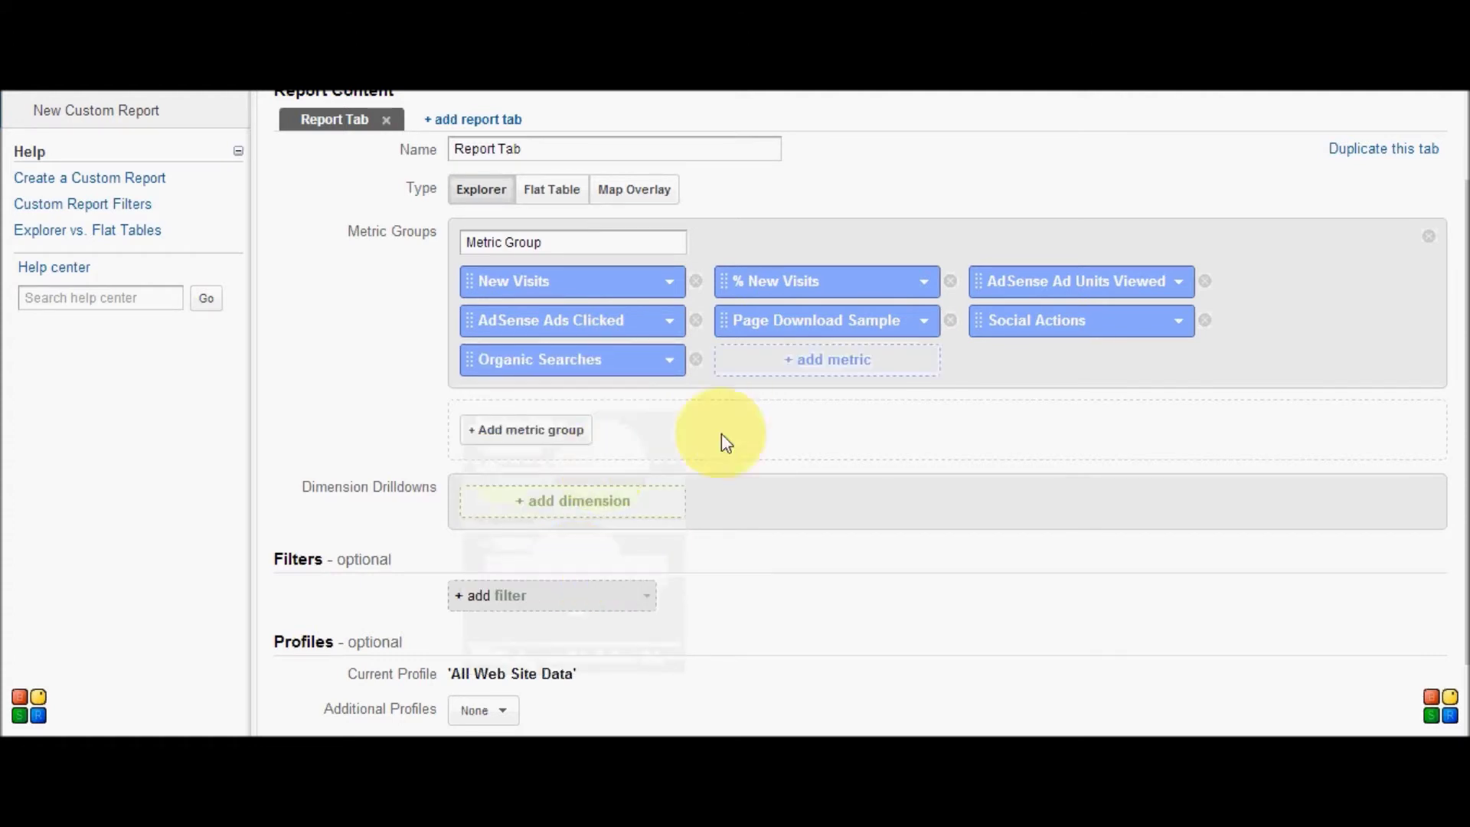
pyautogui.click(820, 360)
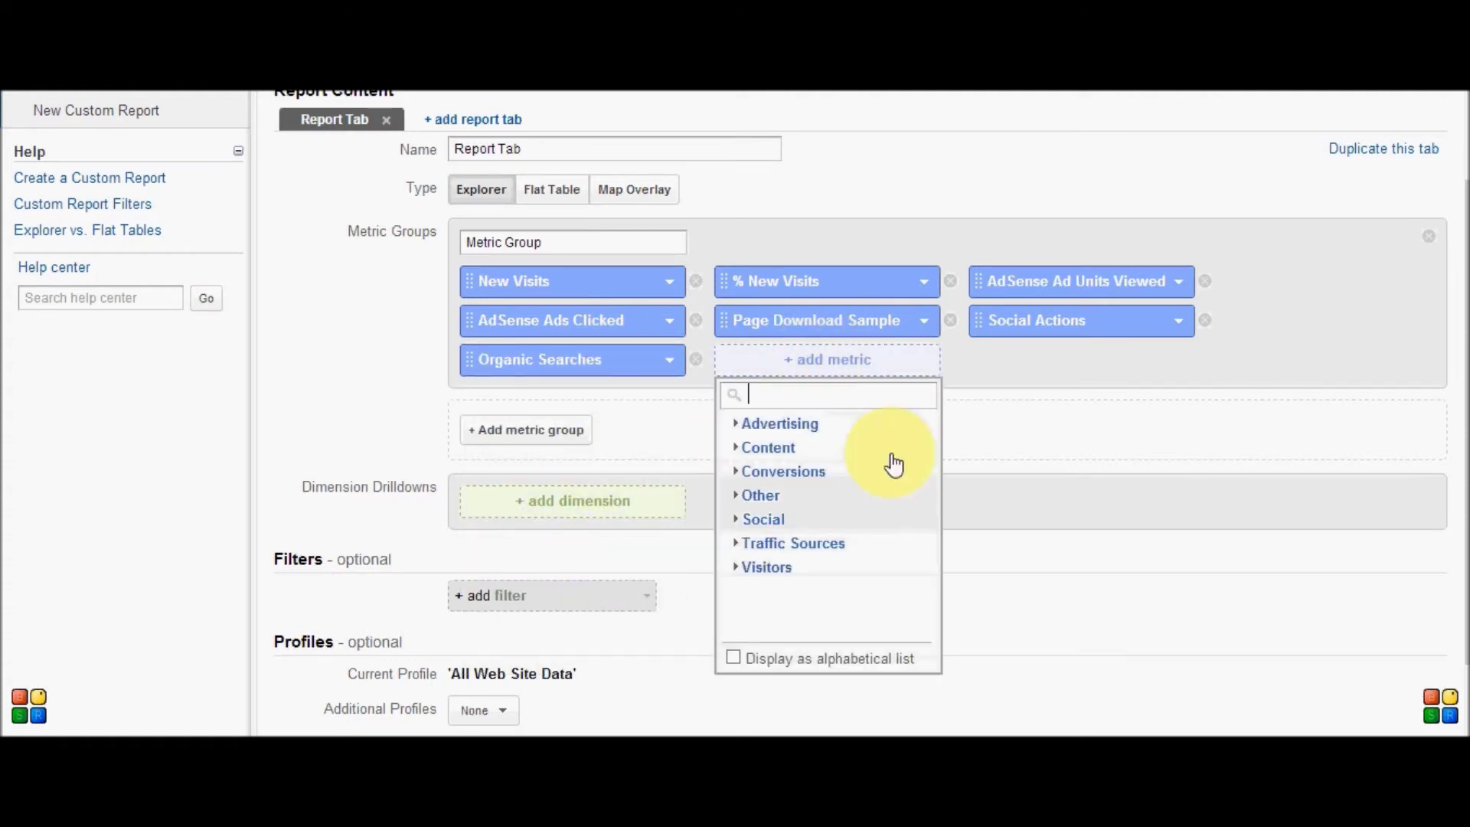
pyautogui.click(766, 573)
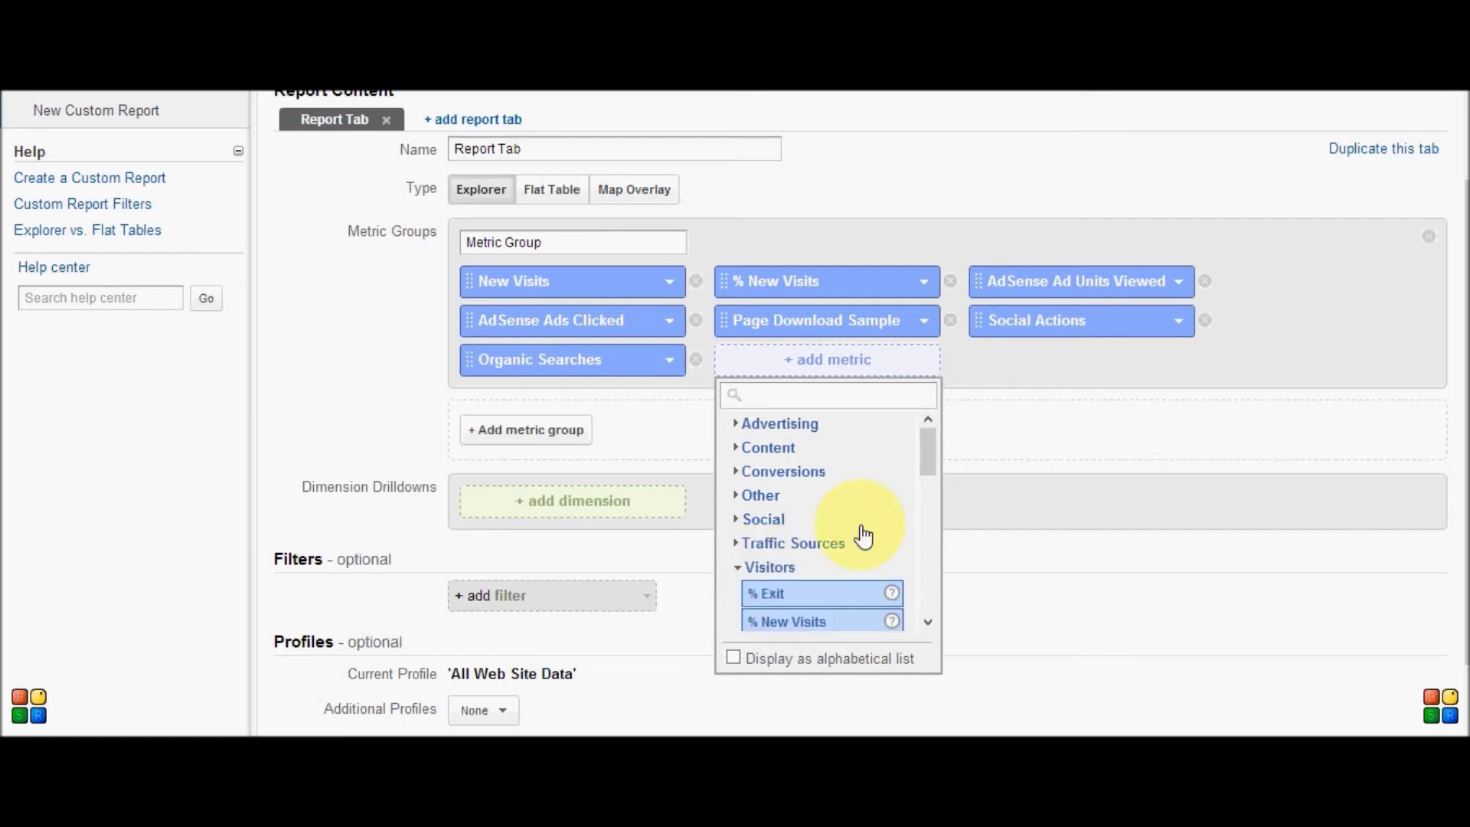
pyautogui.click(1058, 375)
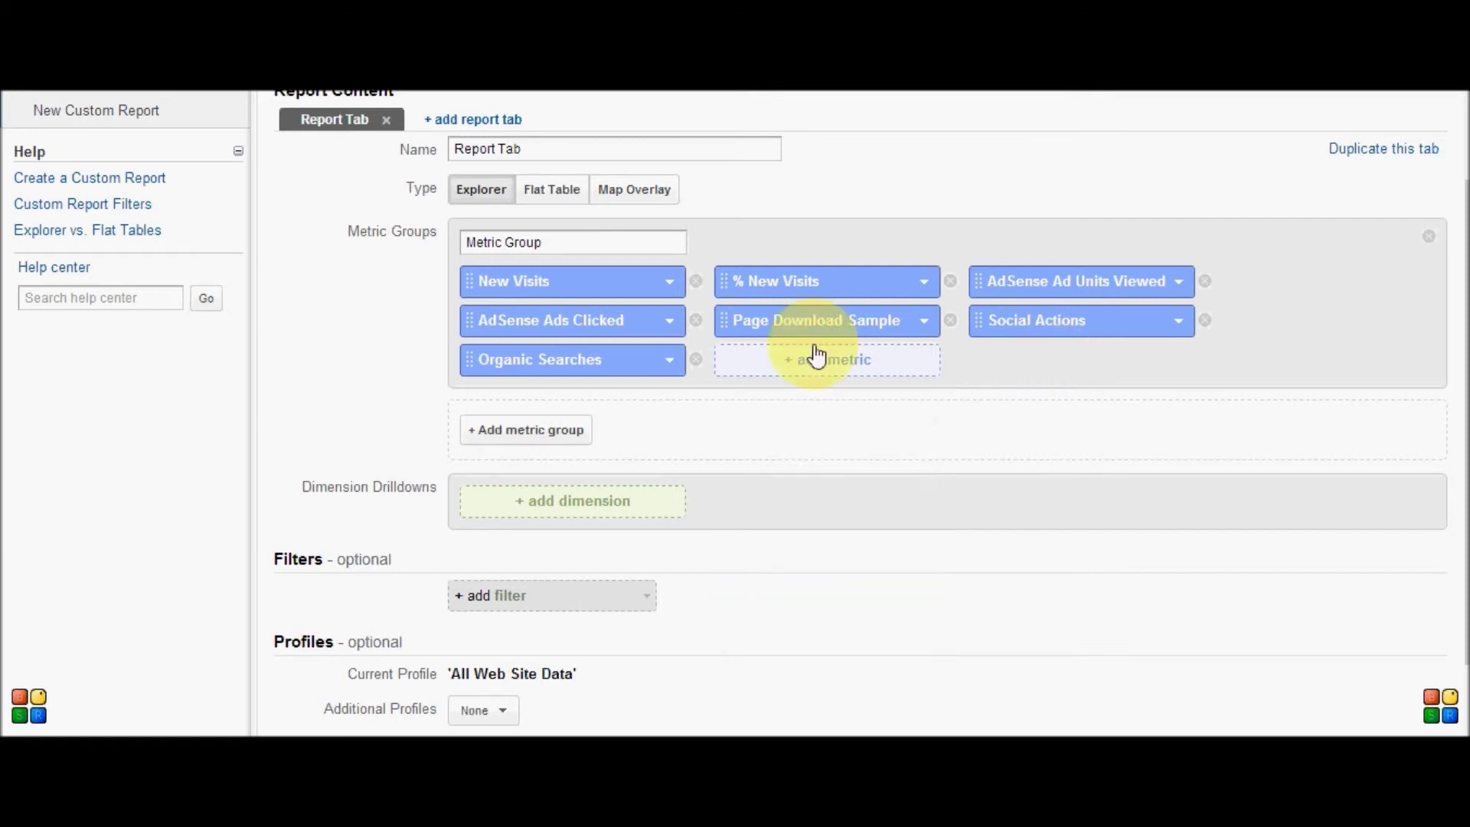
# - Add Language from the Visitors category as the first dimension drilldown
pyautogui.click(546, 506)
pyautogui.click(517, 381)
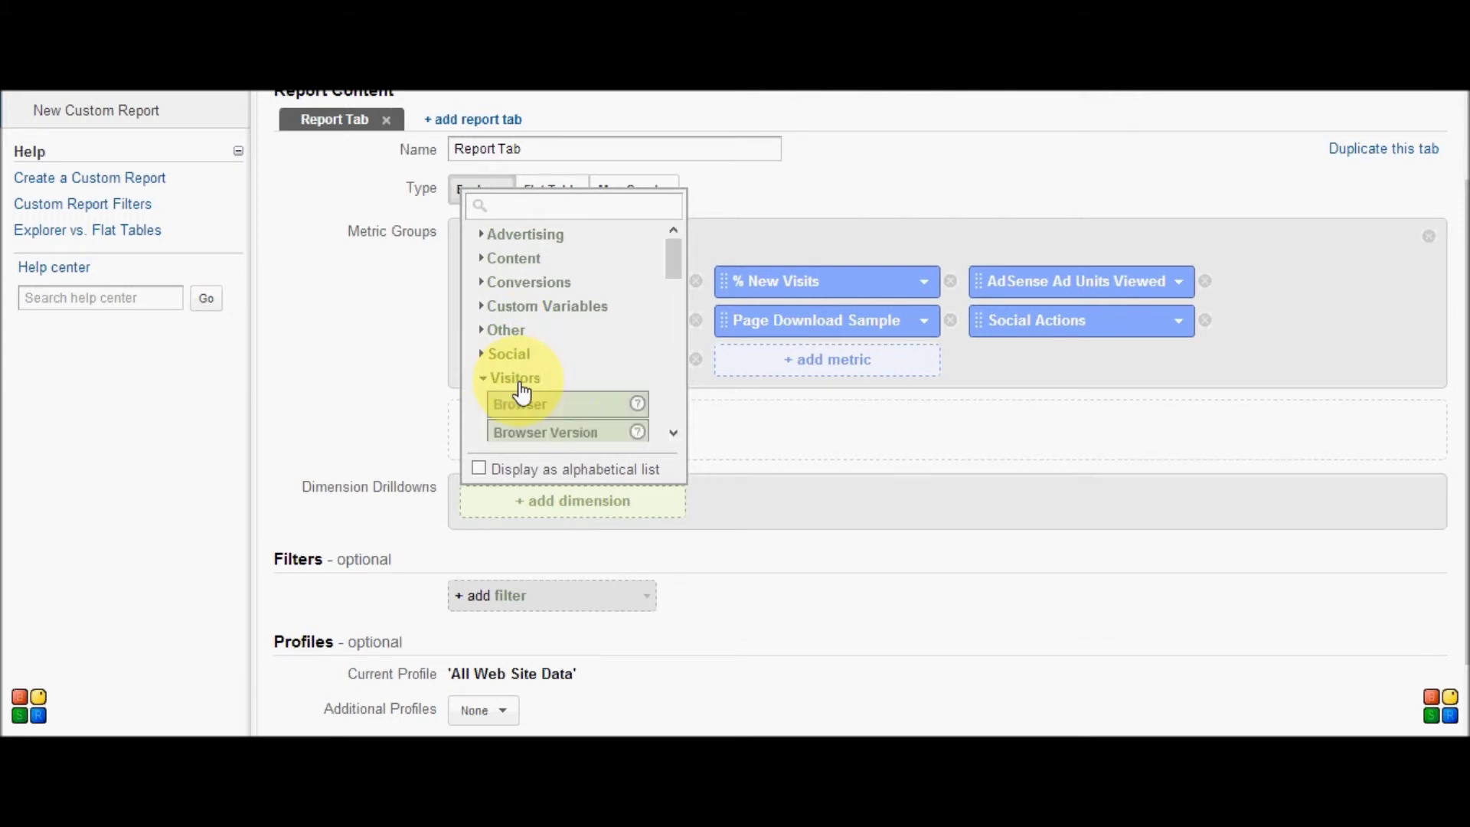
pyautogui.moveTo(672, 254); pyautogui.dragTo(675, 337)
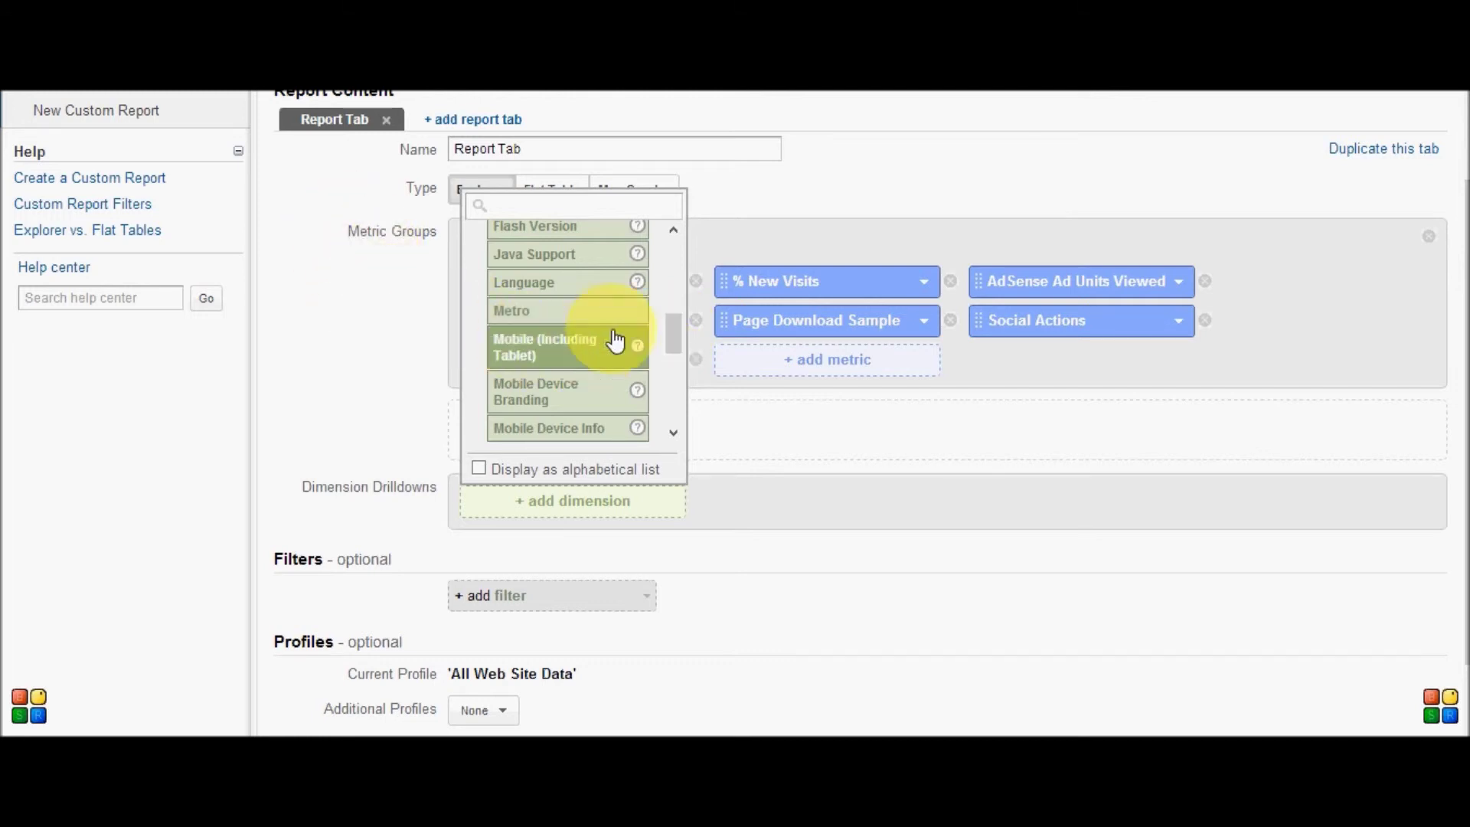
pyautogui.click(578, 283)
# - Add a report filter on the City dimension from the Visitors category
pyautogui.scroll(-3, 879, 525)
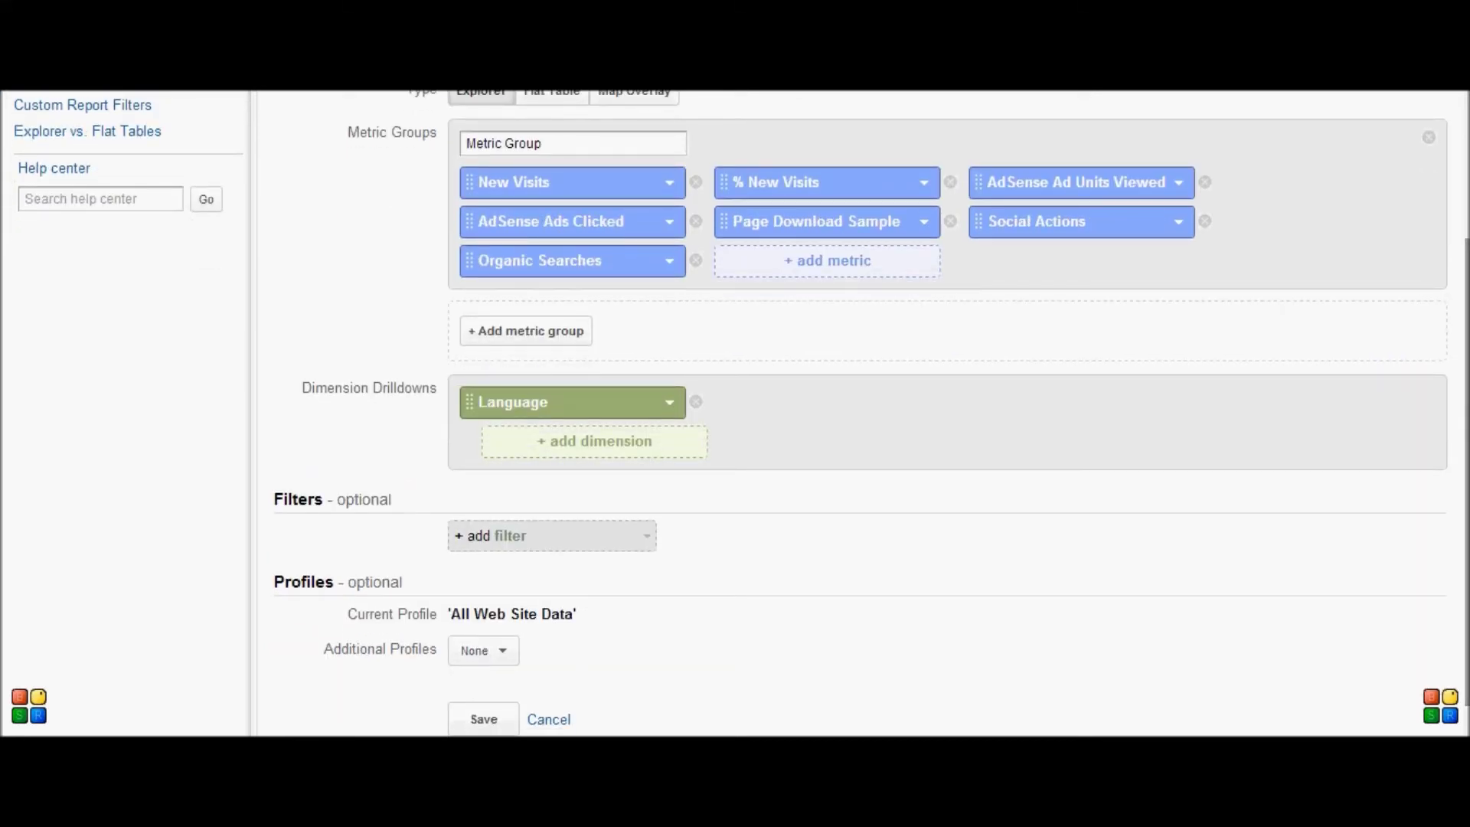
pyautogui.scroll(-2, 699, 499)
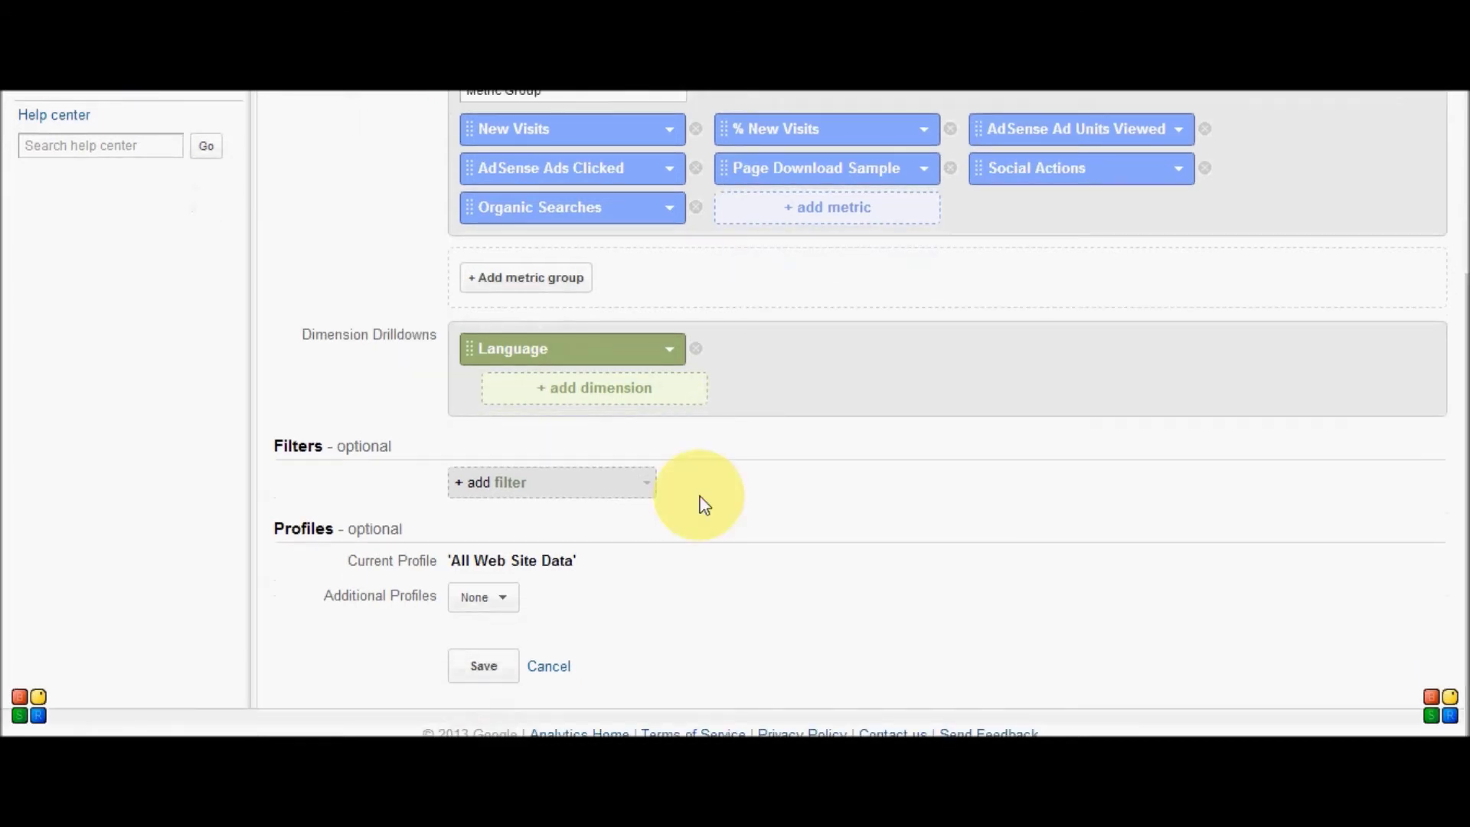
pyautogui.click(479, 483)
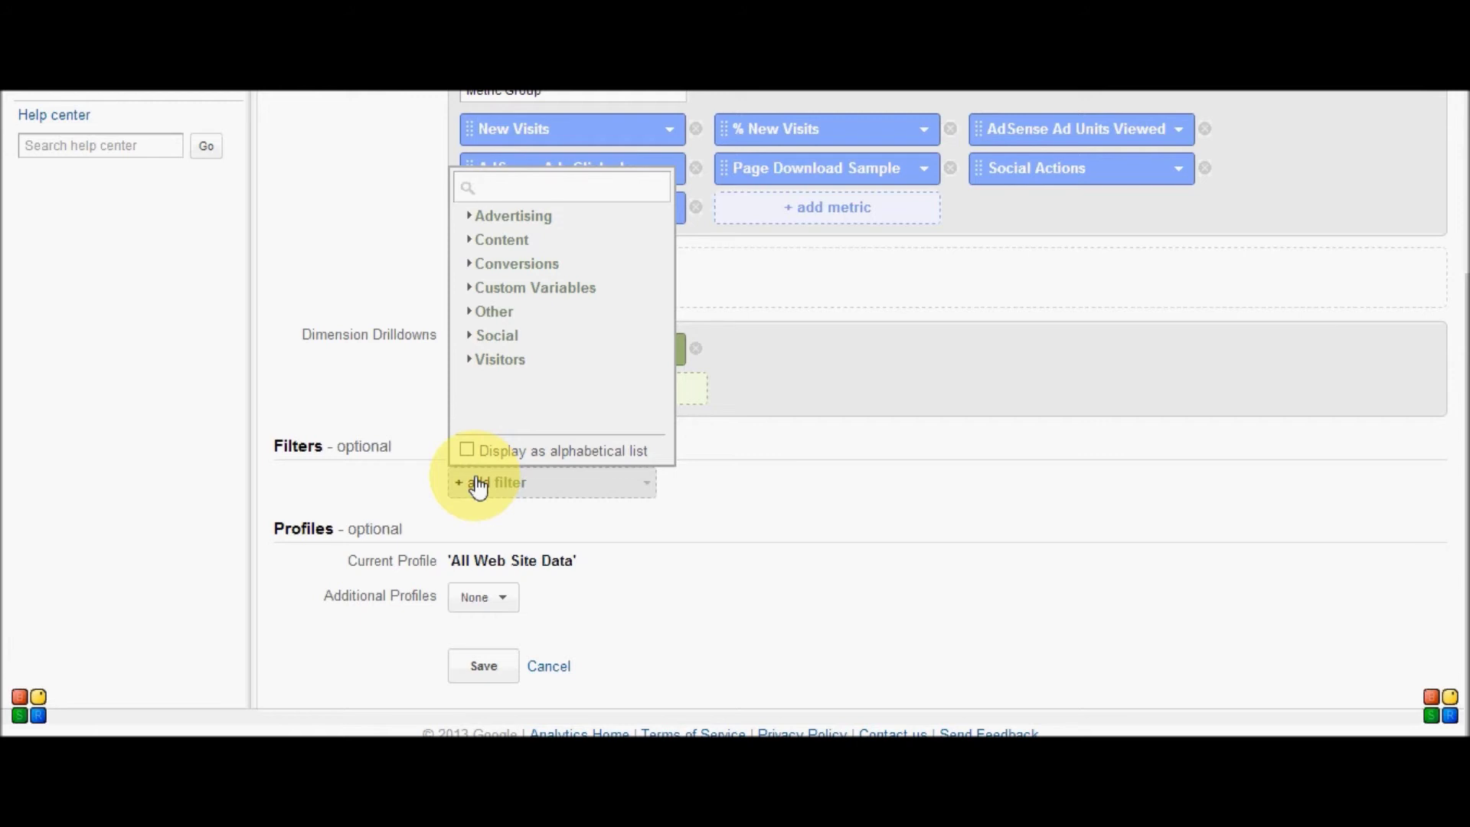
pyautogui.click(482, 360)
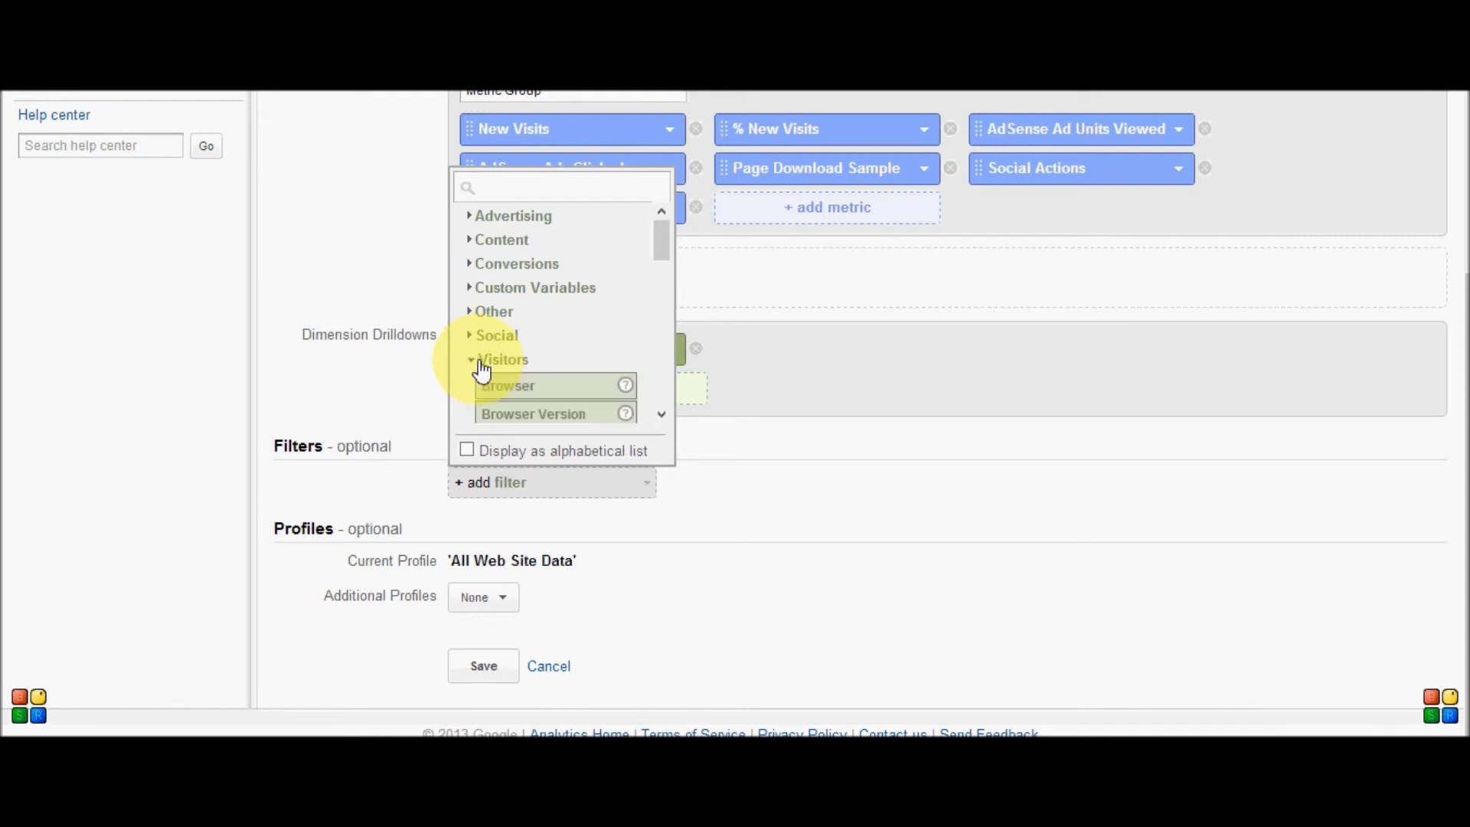
pyautogui.moveTo(660, 241); pyautogui.dragTo(664, 273)
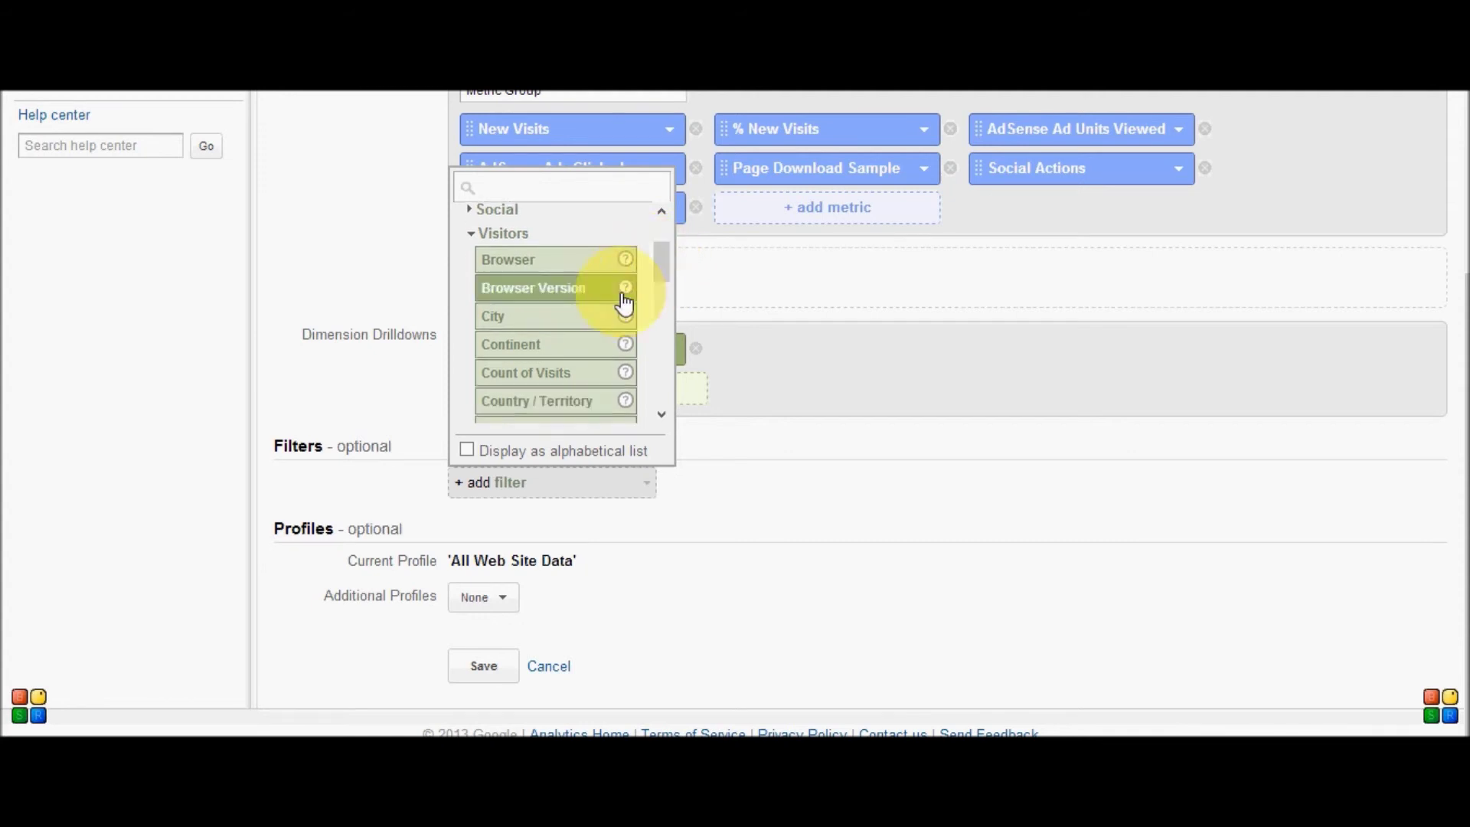
pyautogui.click(587, 324)
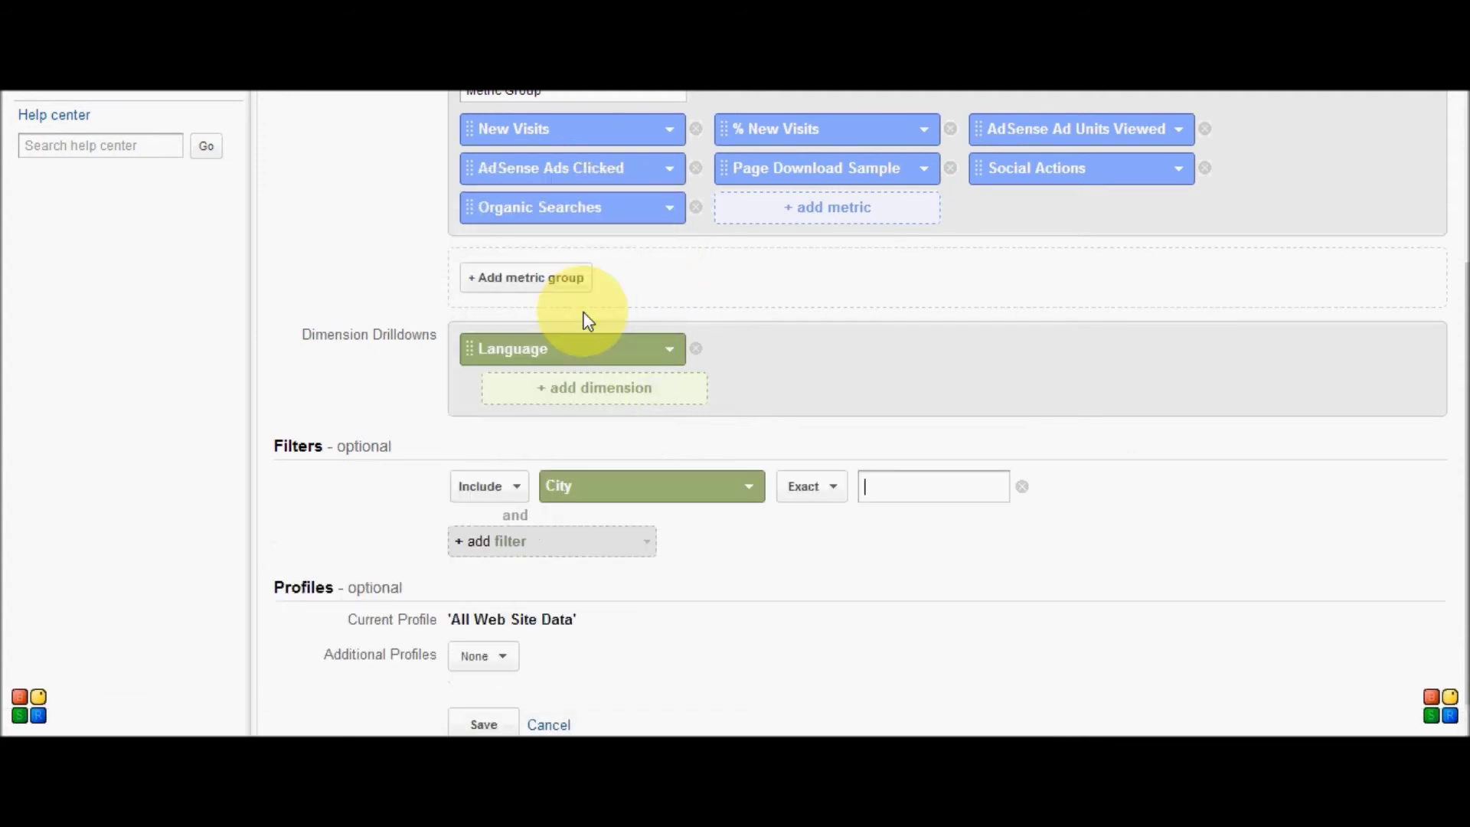
# - Set the City filter to exclude the exact value New York and save the custom report
pyautogui.click(519, 496)
pyautogui.click(506, 545)
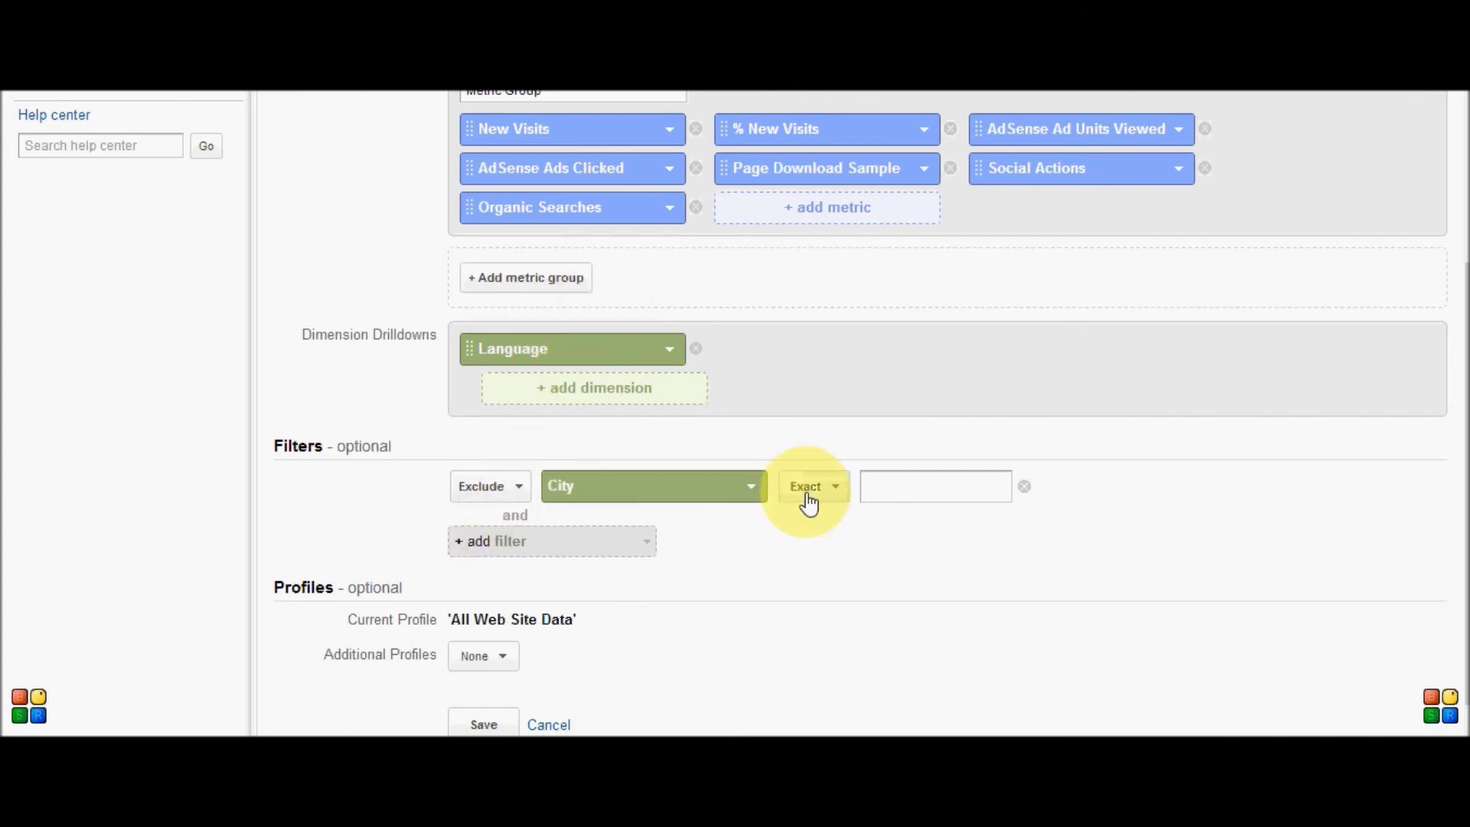
pyautogui.click(907, 496)
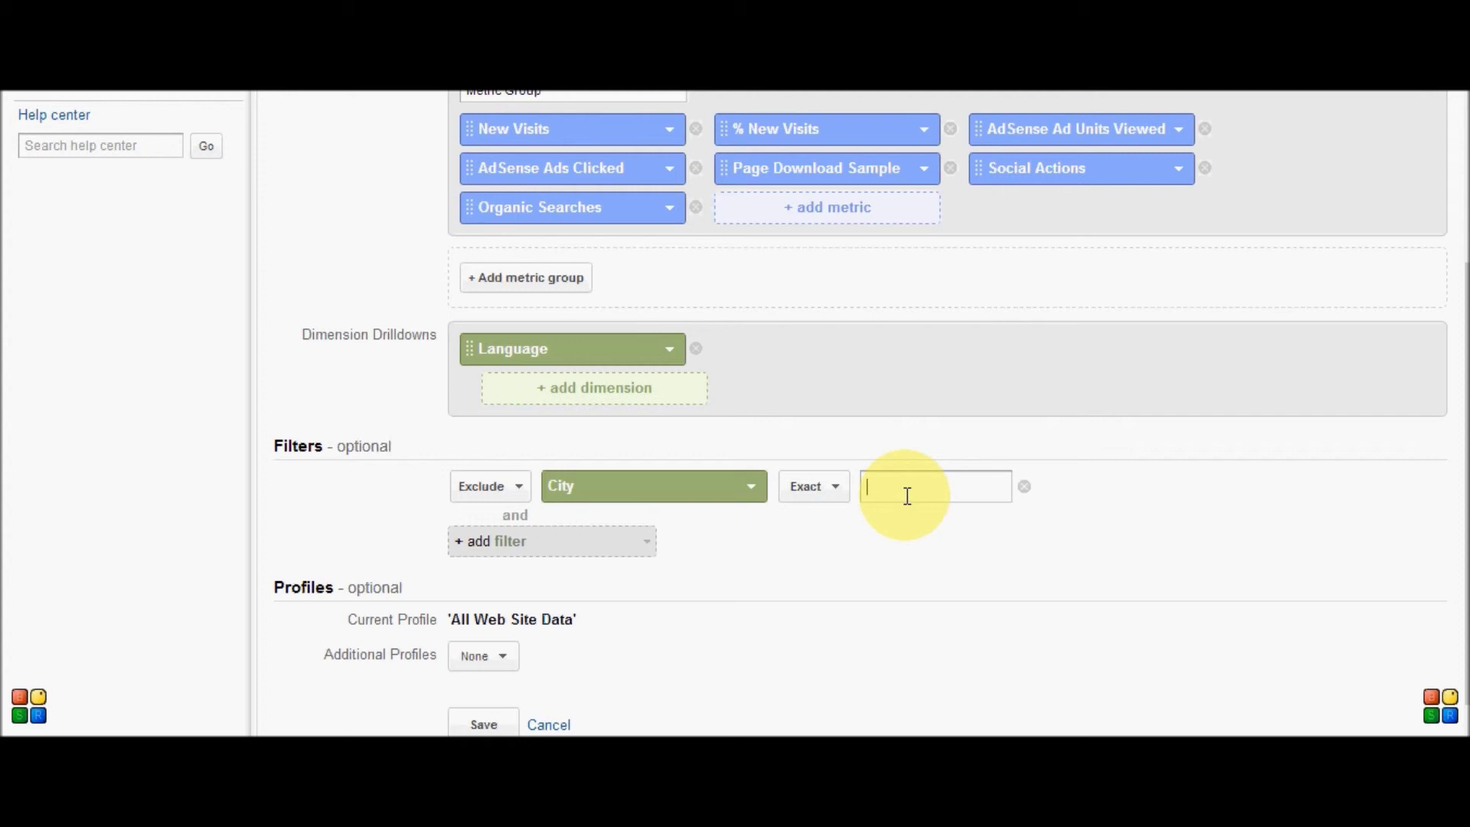
pyautogui.write('new')
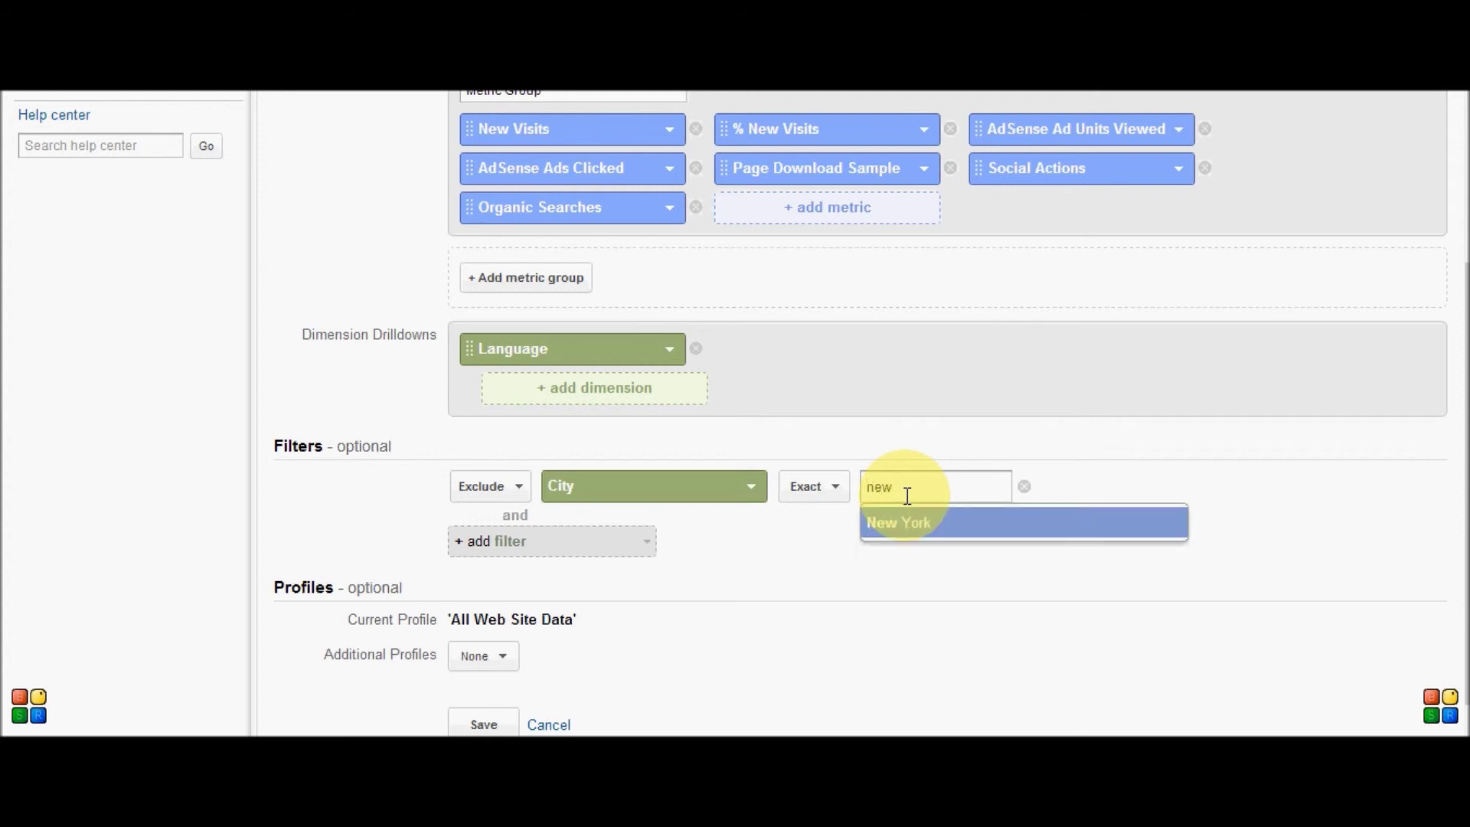
pyautogui.click(916, 525)
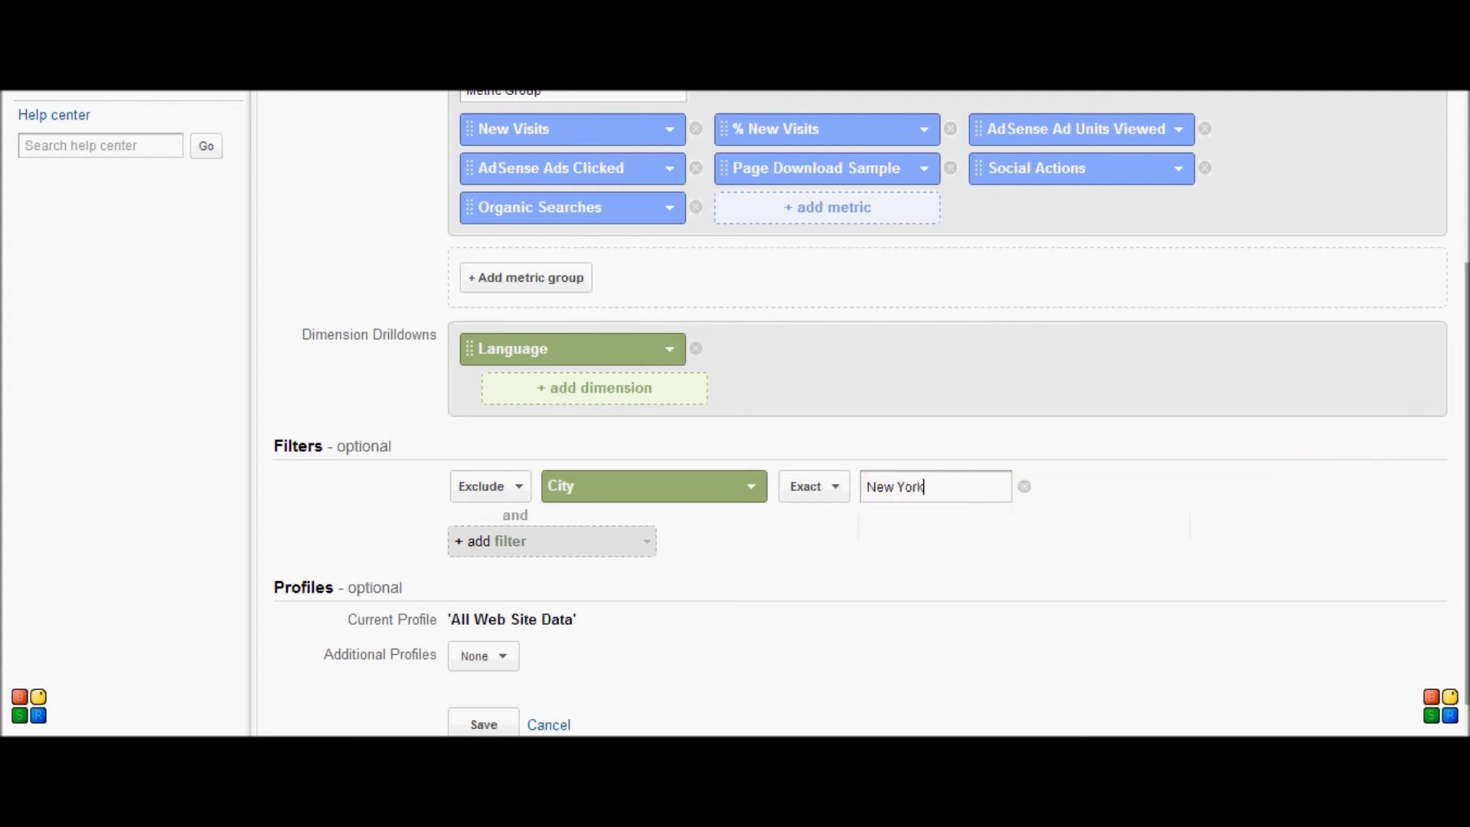
pyautogui.scroll(-1, 842, 414)
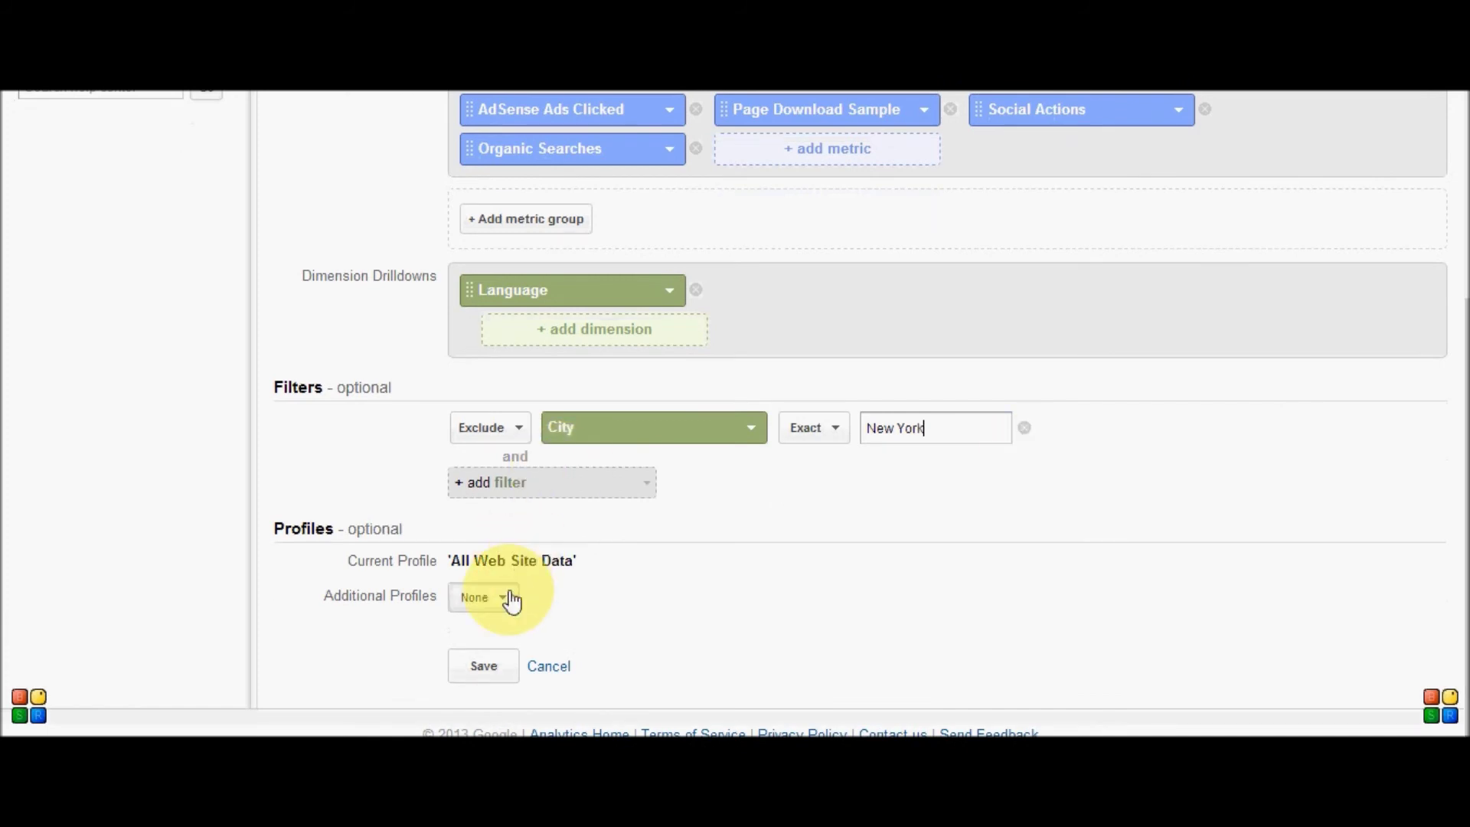
pyautogui.click(484, 666)
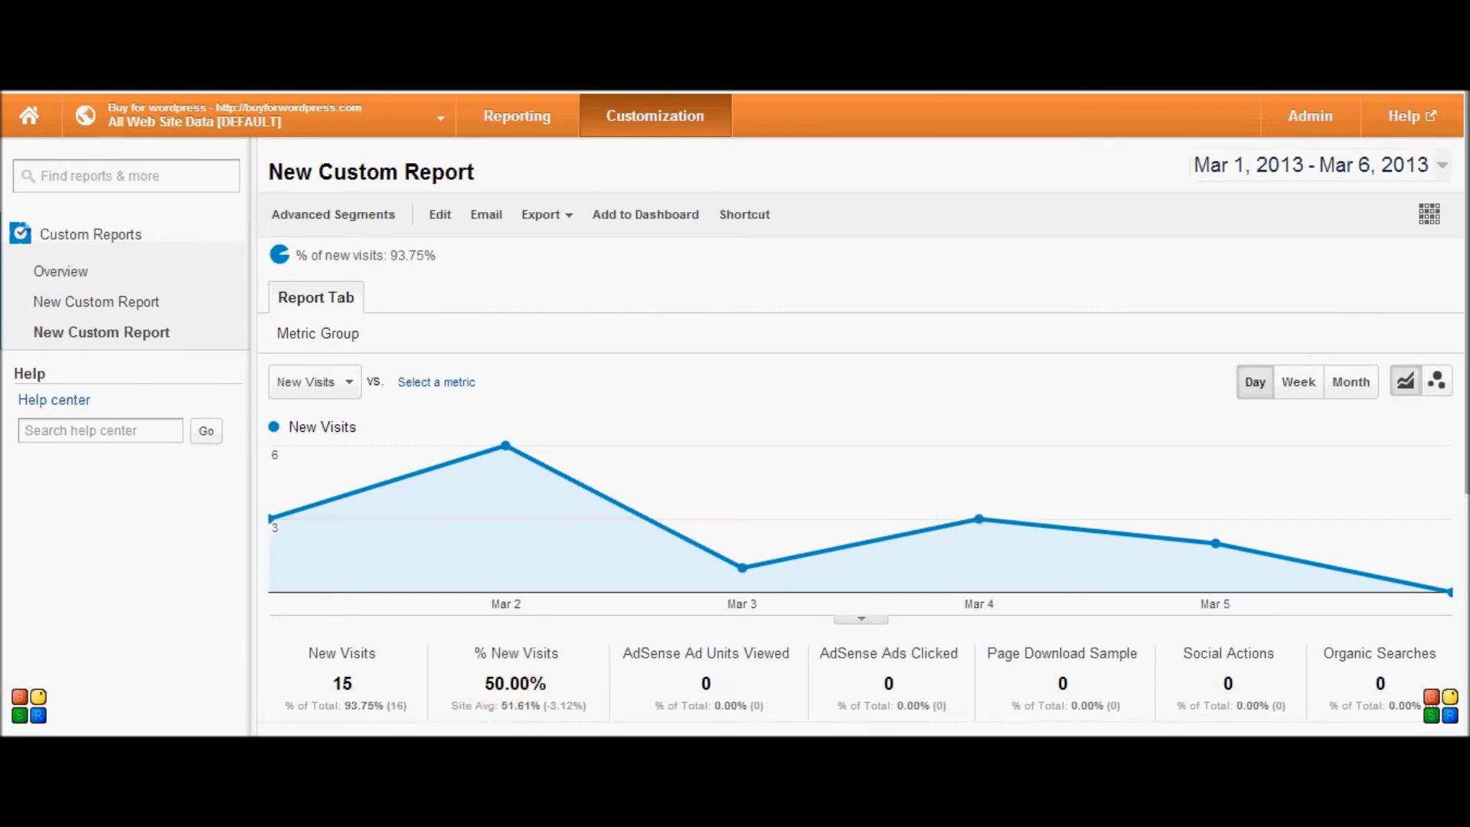
# - Review the saved report's New Visits chart, metric totals and language table
pyautogui.scroll(-5, 864, 414)
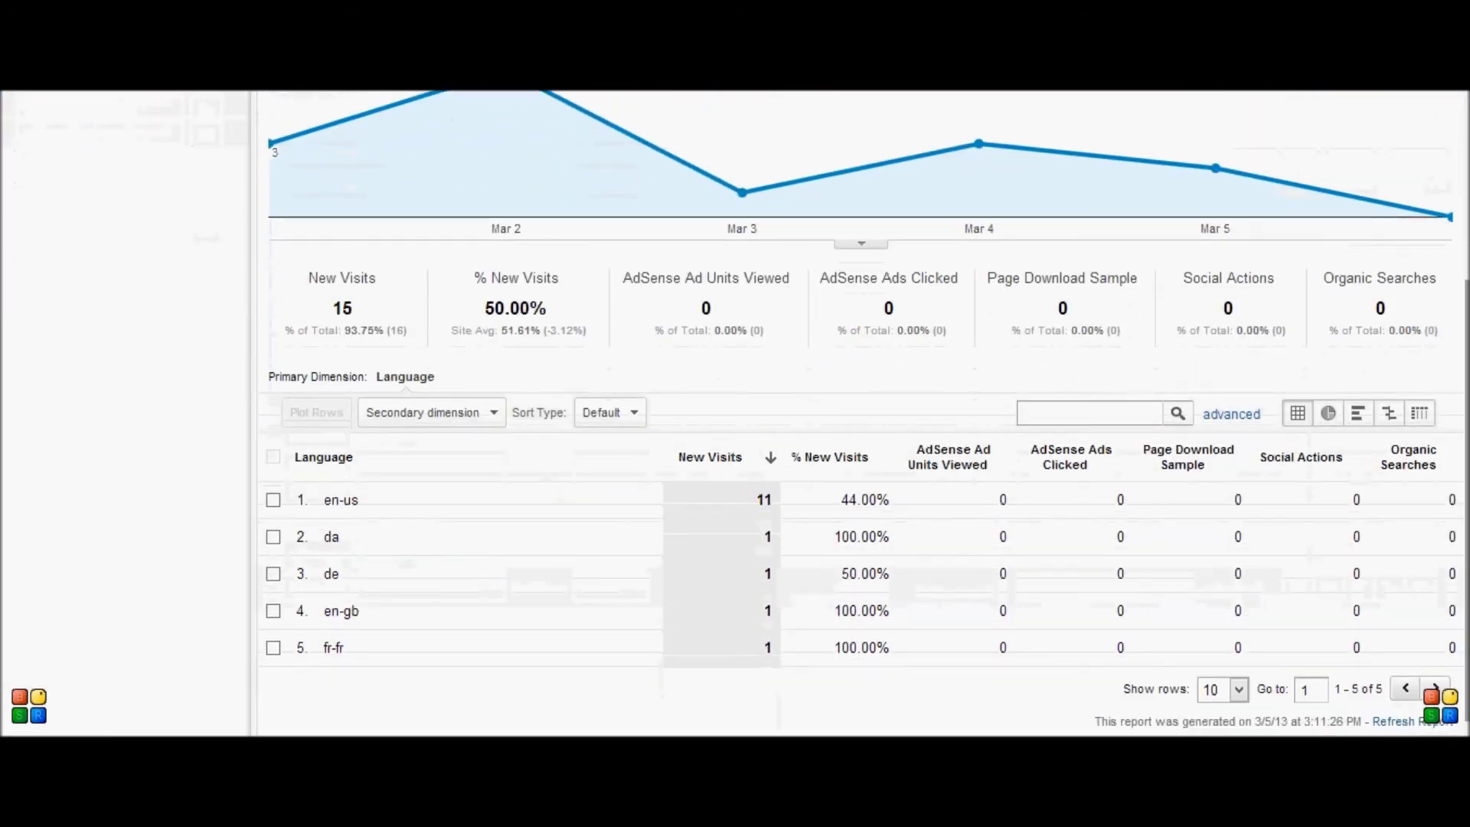
pyautogui.scroll(-1, 863, 414)
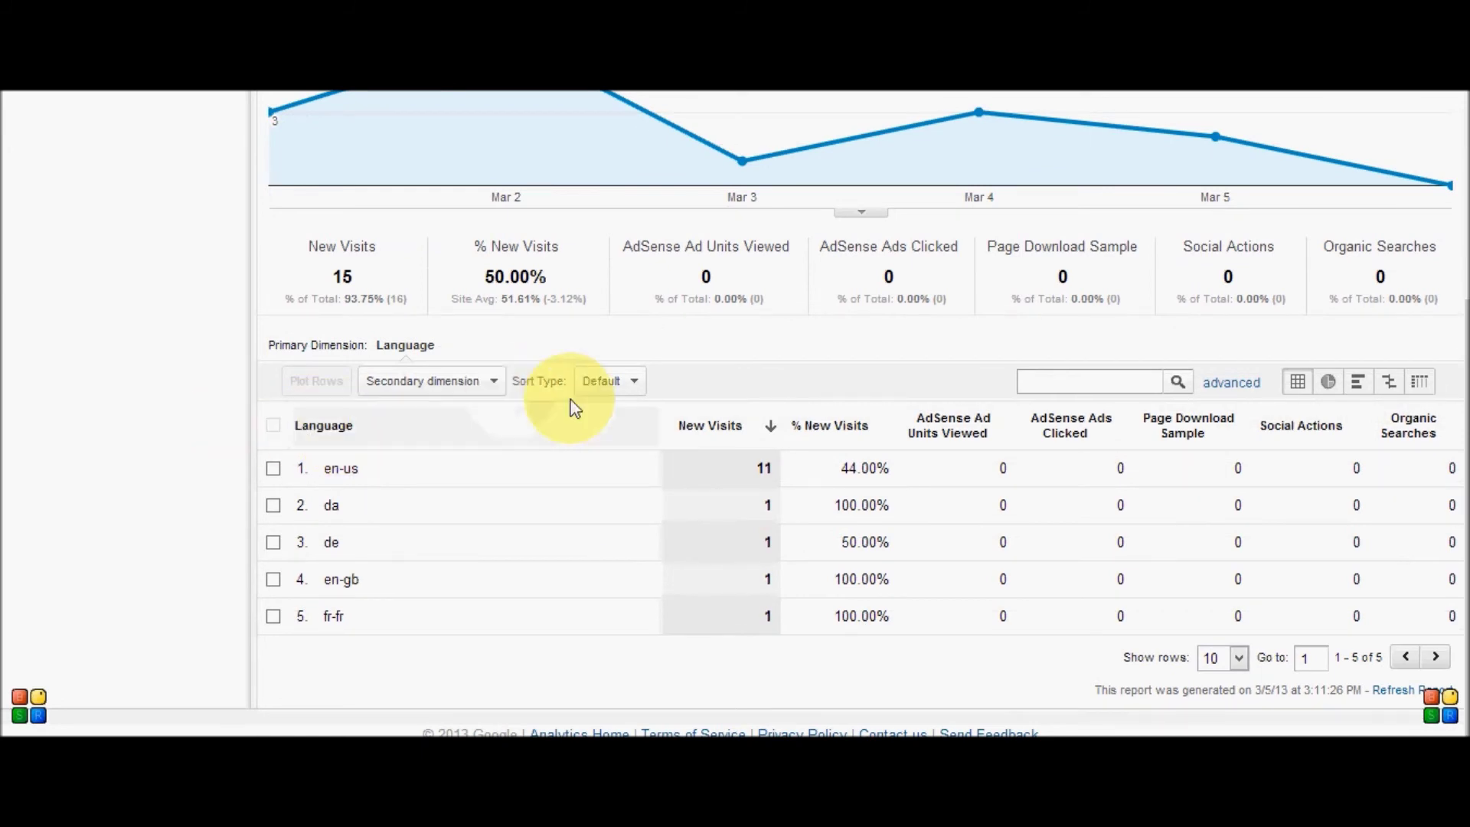
pyautogui.scroll(5, 863, 413)
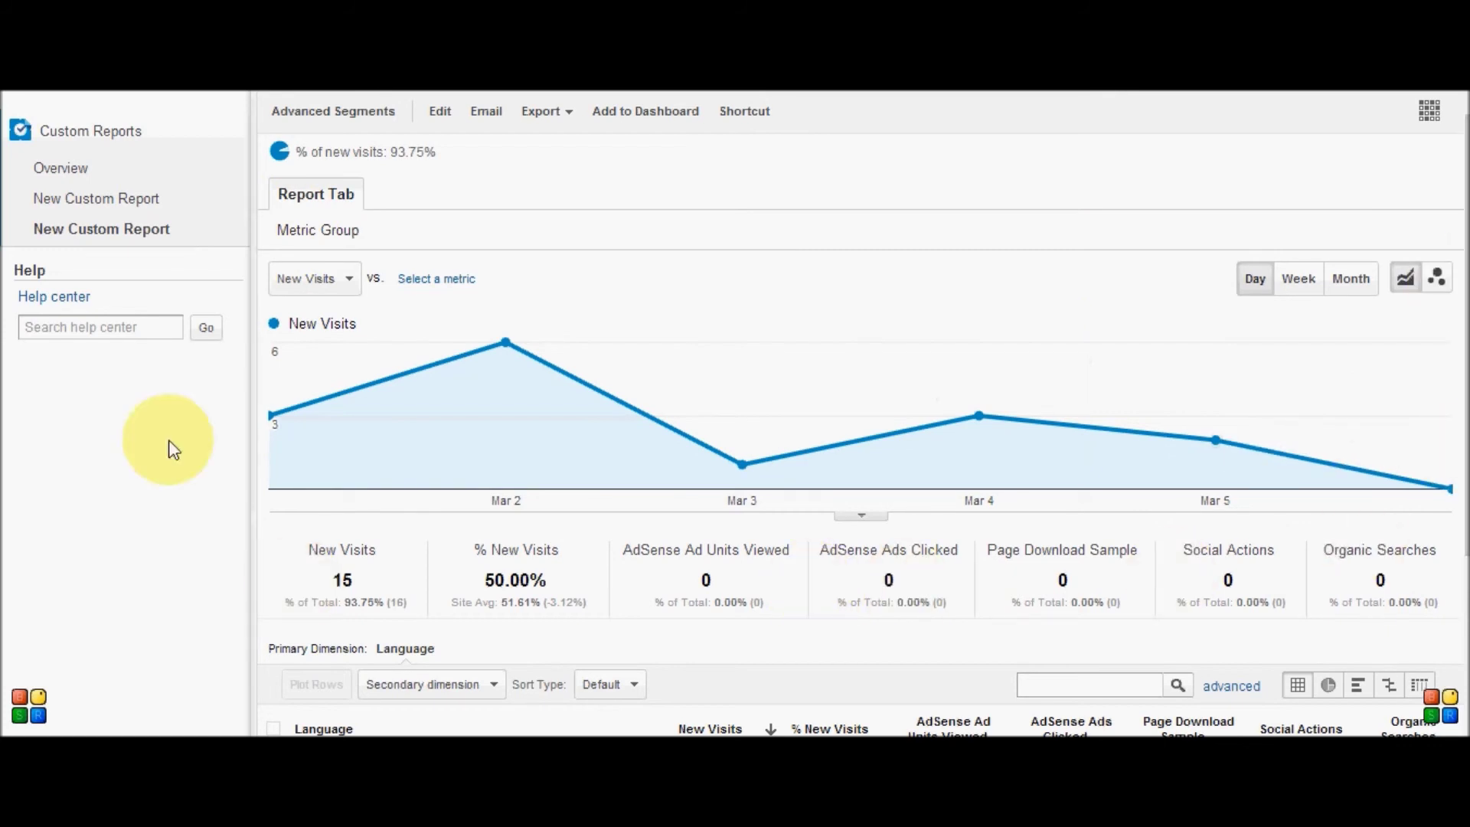
pyautogui.moveTo(1447, 462)
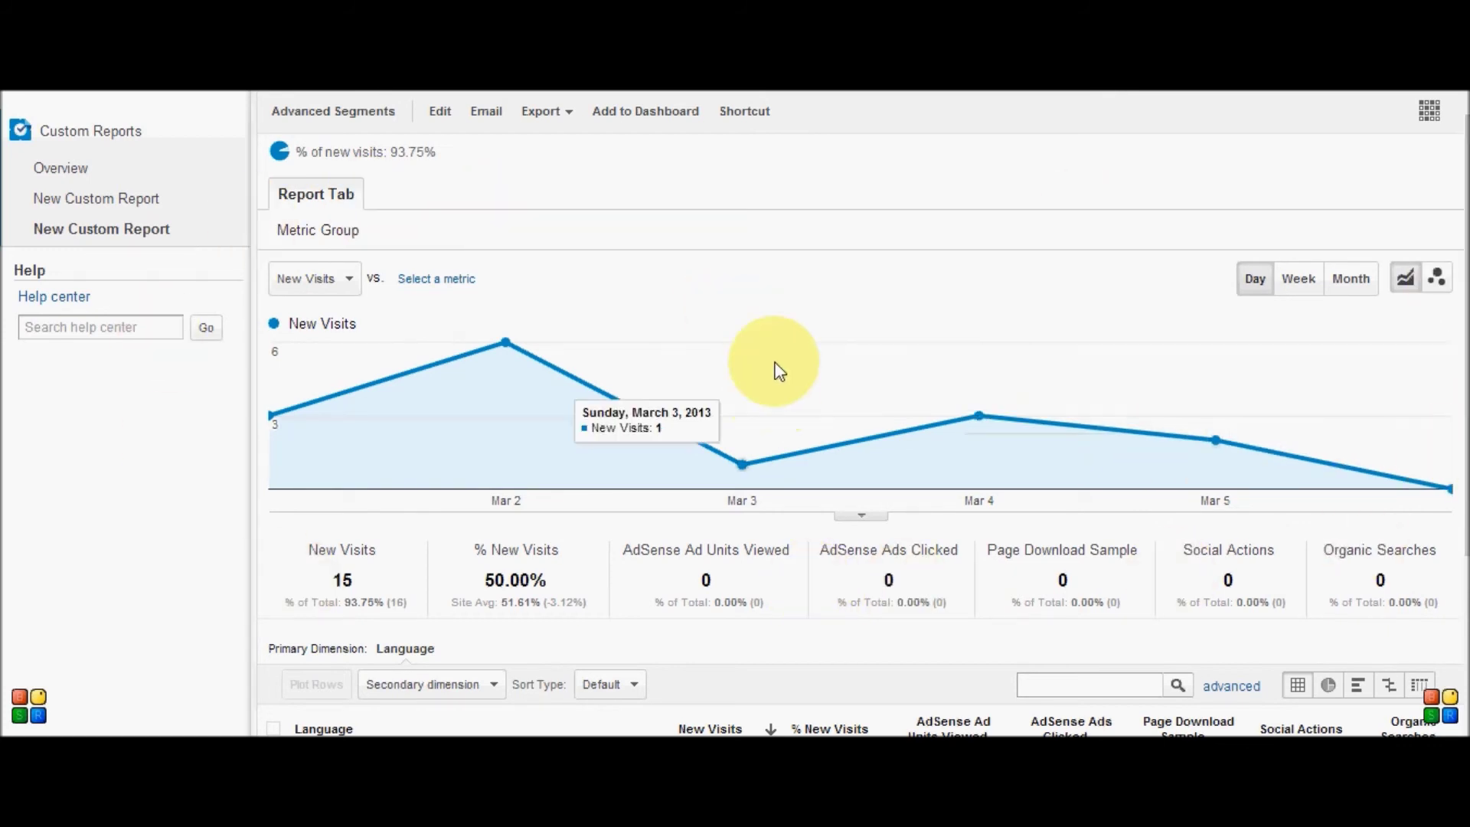
pyautogui.scroll(-4, 321, 540)
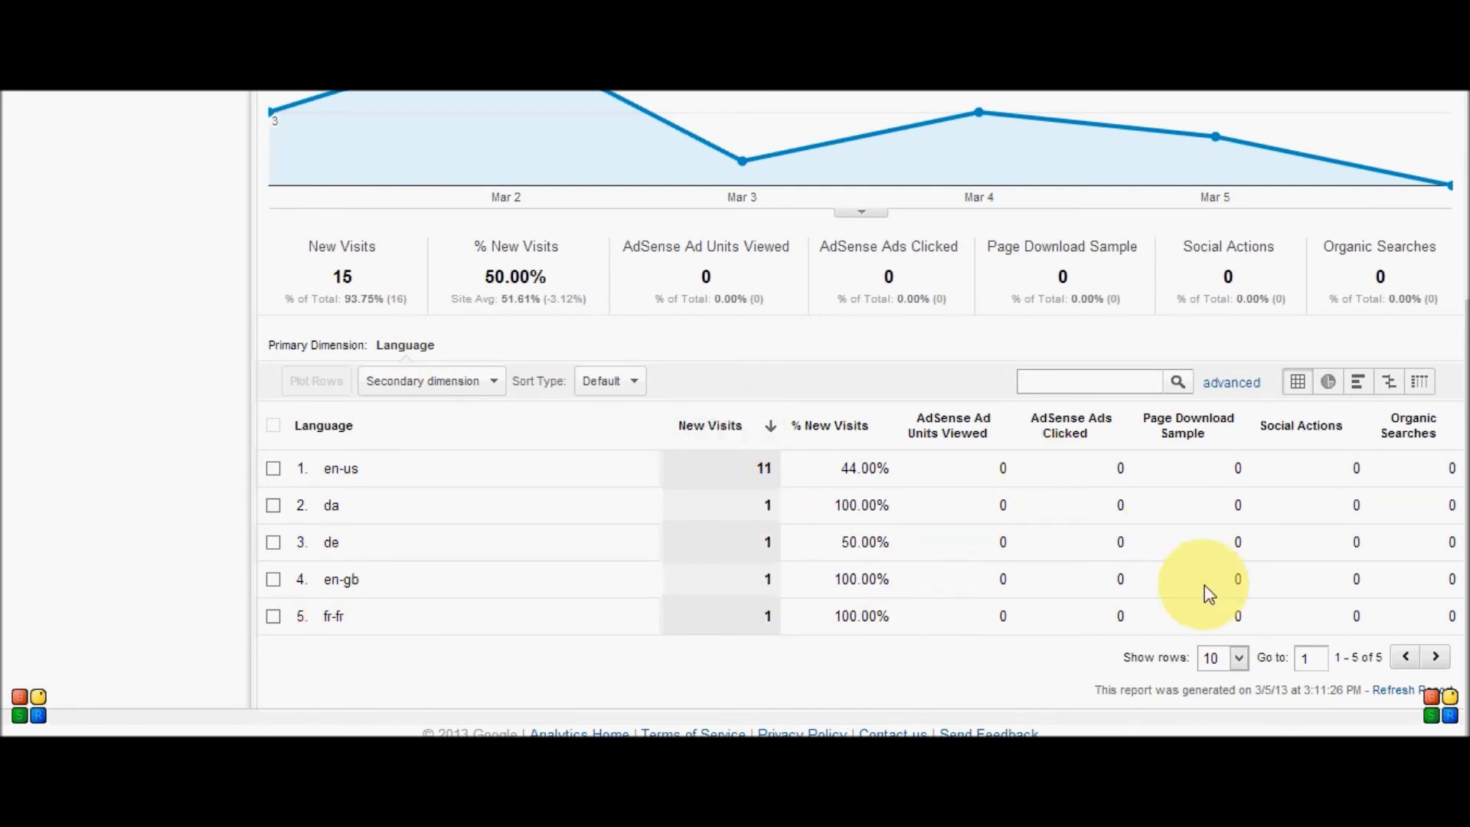
pyautogui.moveTo(1466, 528); pyautogui.dragTo(1462, 300)
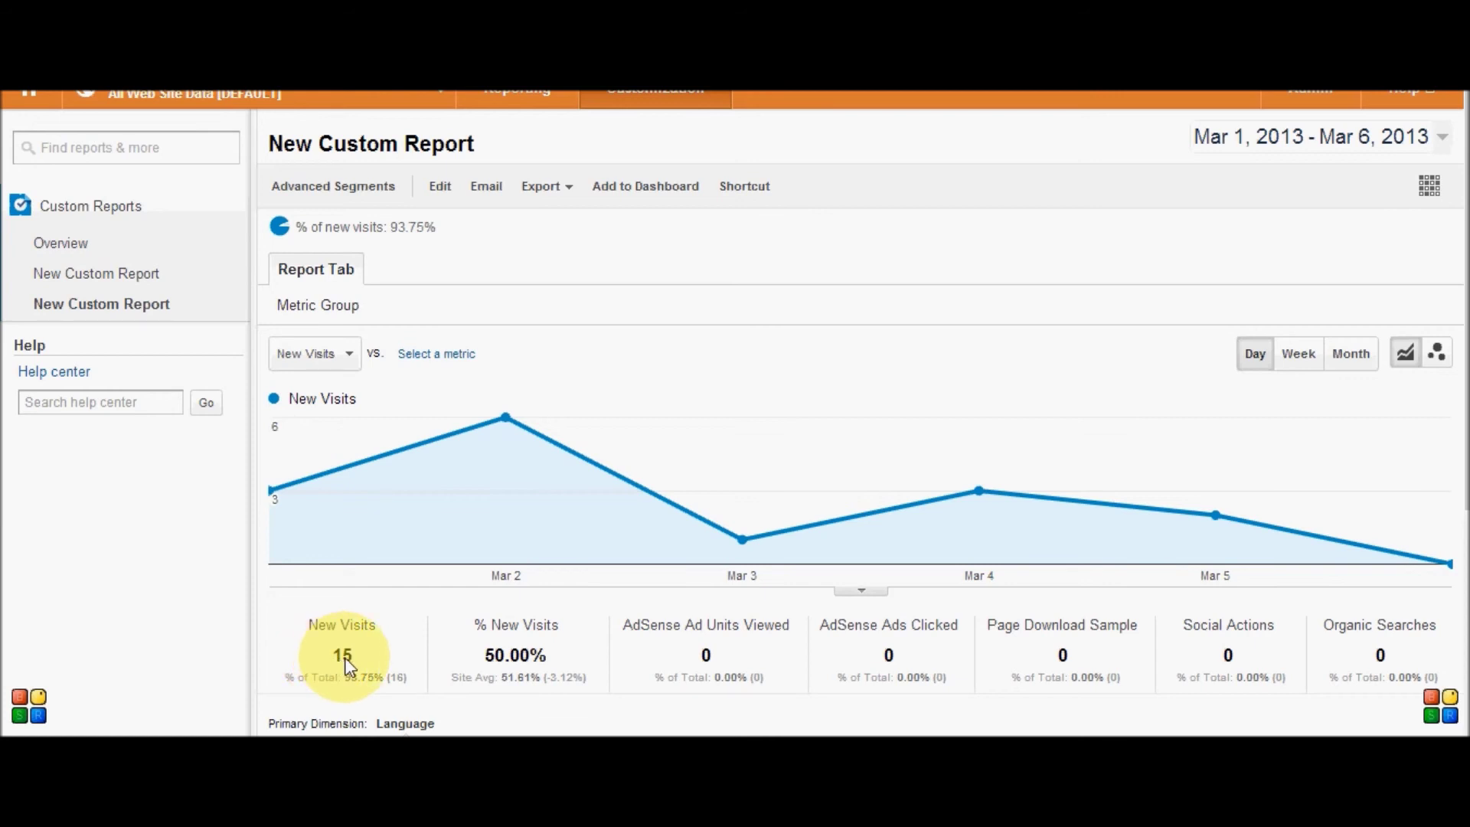
# - Open the custom report for editing and select the New York value of the City filter for replacement
pyautogui.click(438, 187)
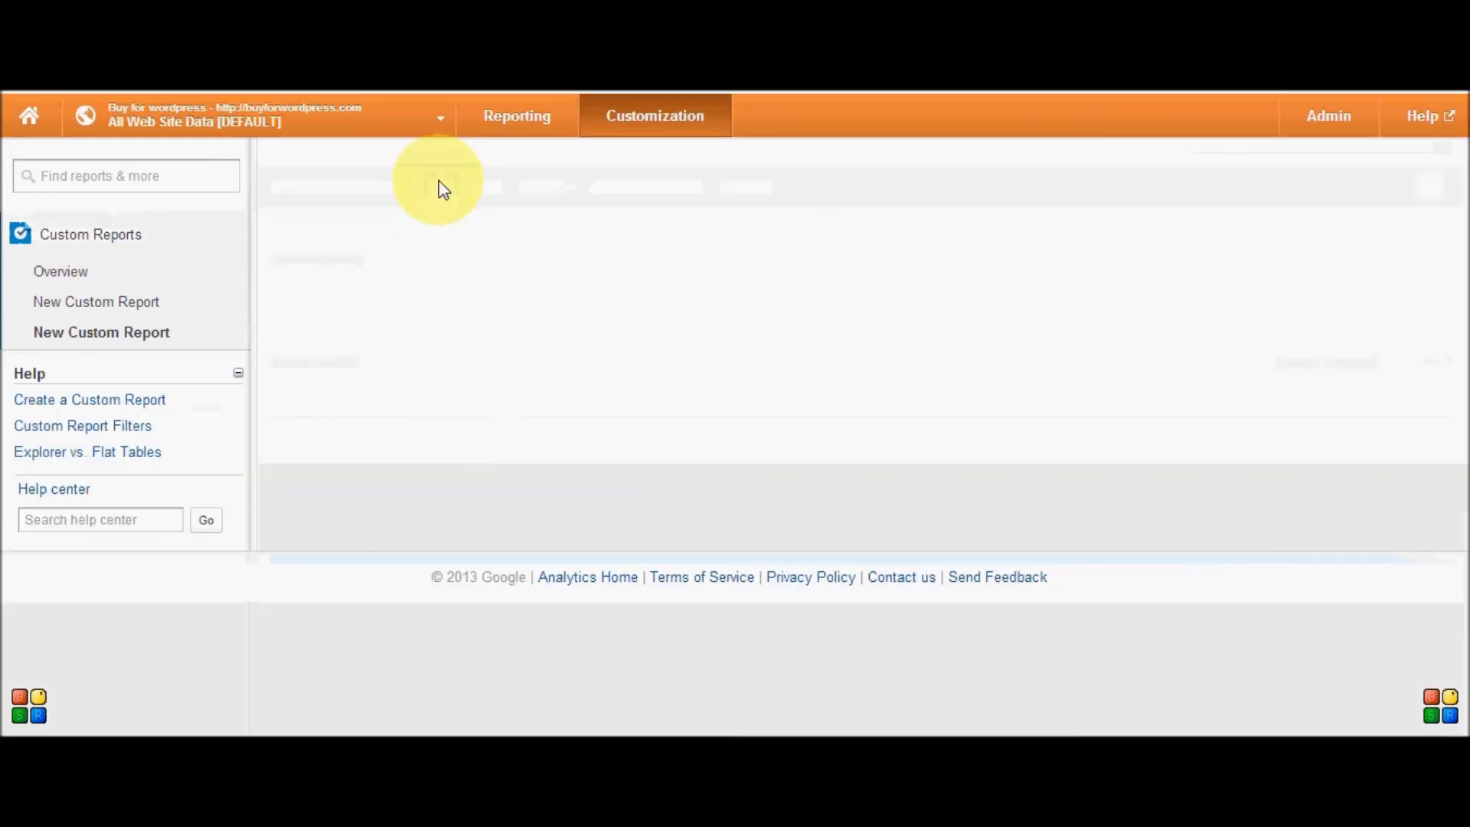
pyautogui.scroll(-3, 629, 567)
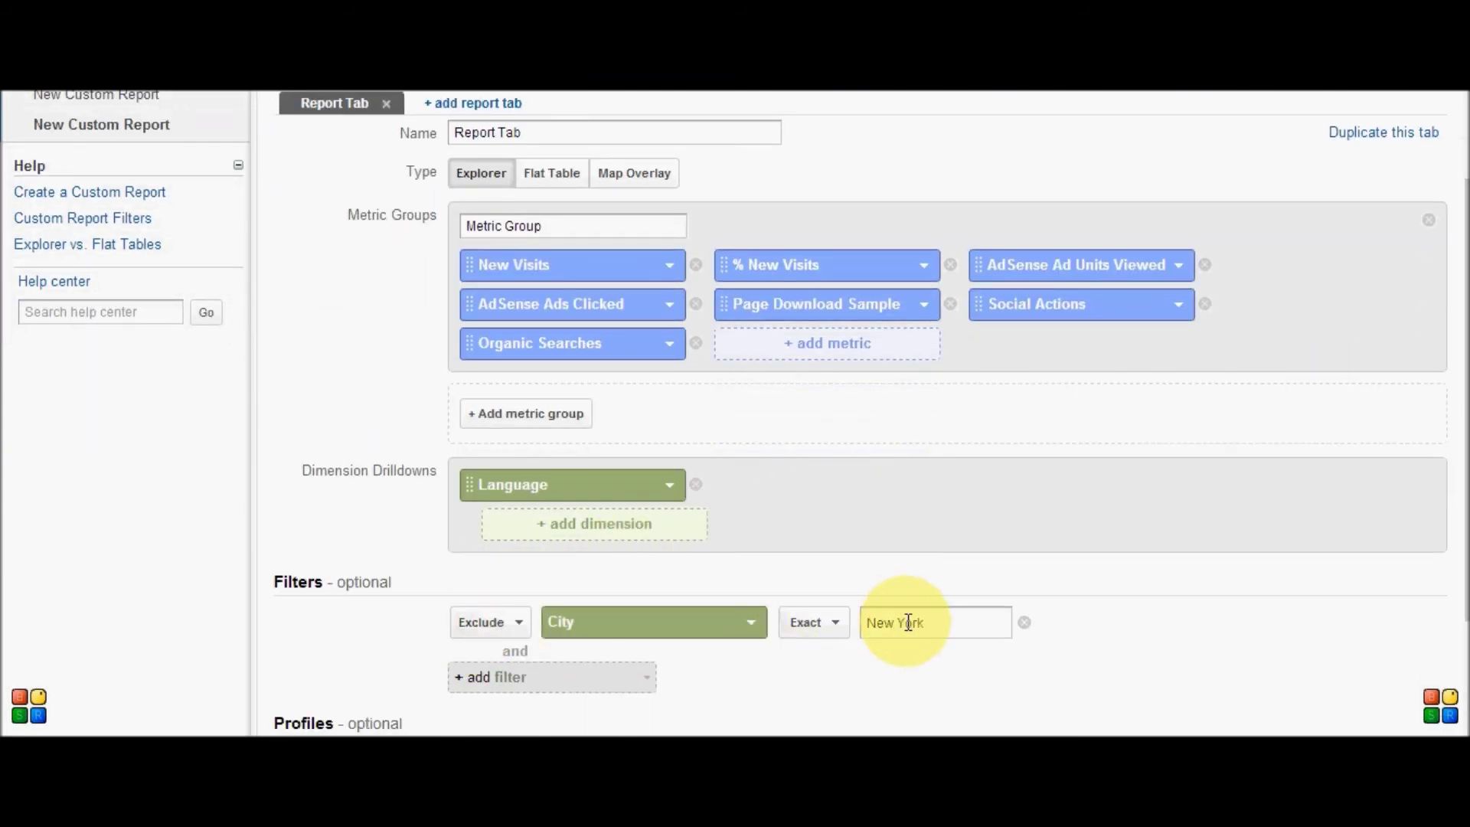
pyautogui.moveTo(975, 639); pyautogui.dragTo(434, 596)
pyautogui.write('ba')
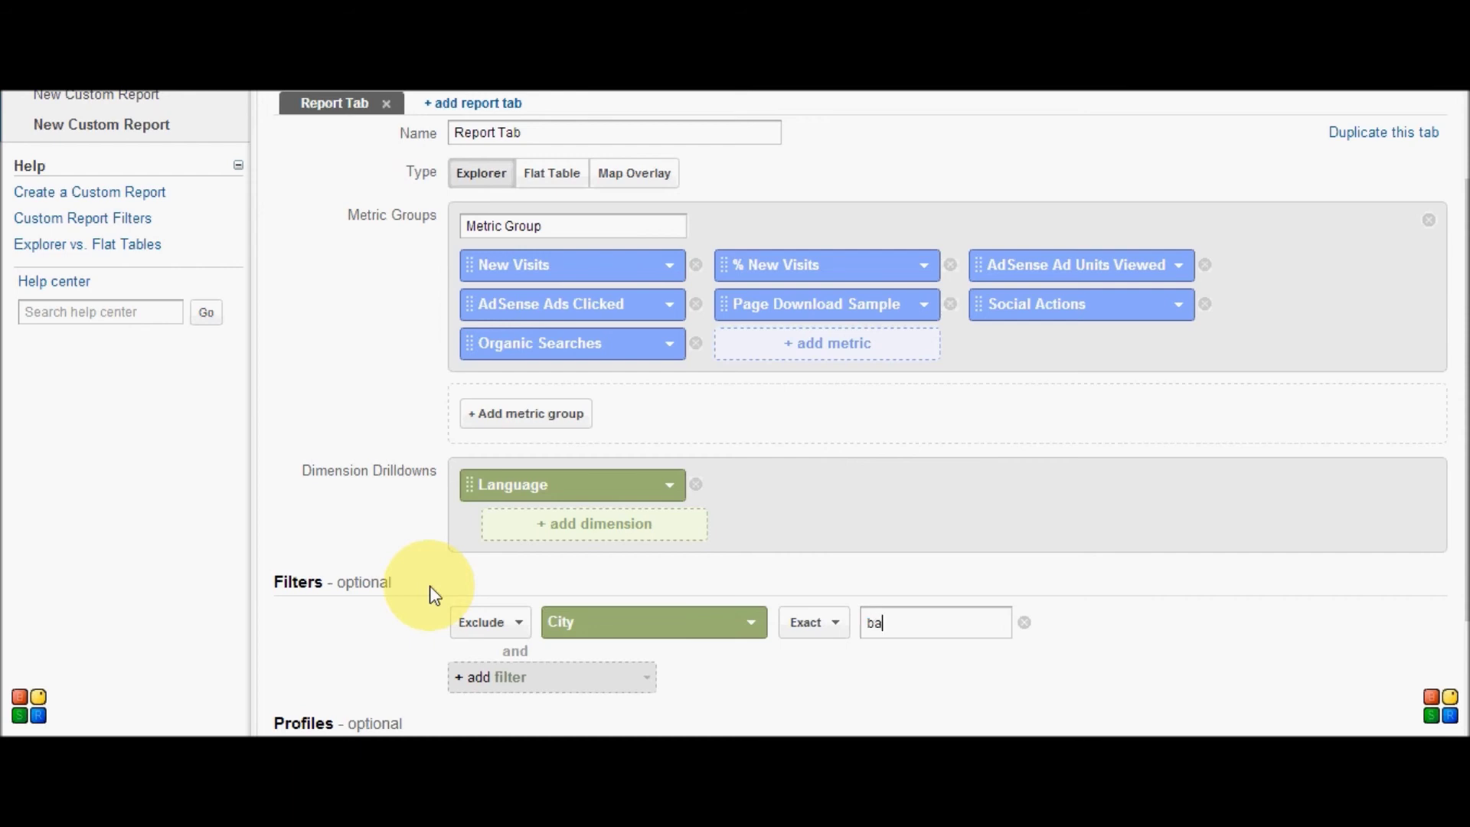
pyautogui.write('ngalore')
pyautogui.press('BackSpace')
pyautogui.press('BackSpace')
pyautogui.press('BackSpace')
pyautogui.press('BackSpace')
pyautogui.press('BackSpace')
pyautogui.press('BackSpace')
pyautogui.press('BackSpace')
pyautogui.press('BackSpace')
pyautogui.press('BackSpace')
pyautogui.write('Bang')
pyautogui.press('BackSpace')
pyautogui.press('BackSpace')
pyautogui.press('BackSpace')
pyautogui.press('BackSpace')
# - Enter Newyork as the excluded city and add a second filter on the City dimension
pyautogui.write('Newyork')
pyautogui.click(528, 683)
pyautogui.click(511, 559)
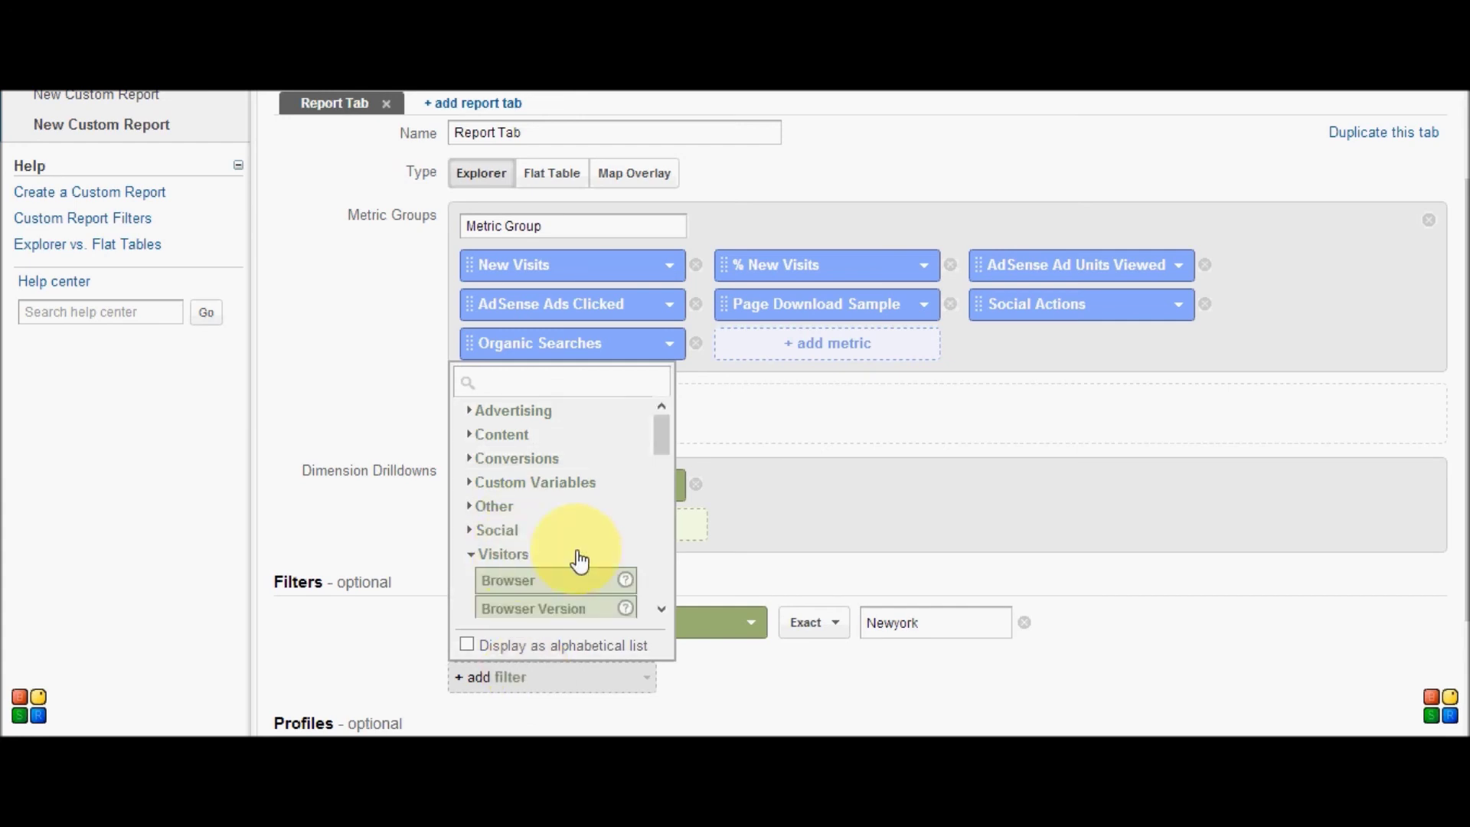
pyautogui.moveTo(659, 430)
pyautogui.mouseDown()
pyautogui.moveTo(666, 536)
pyautogui.moveTo(663, 459)
pyautogui.mouseUp()
pyautogui.click(567, 475)
# - Set the second City filter to include the exact value Bangalore and save the report
pyautogui.click(916, 679)
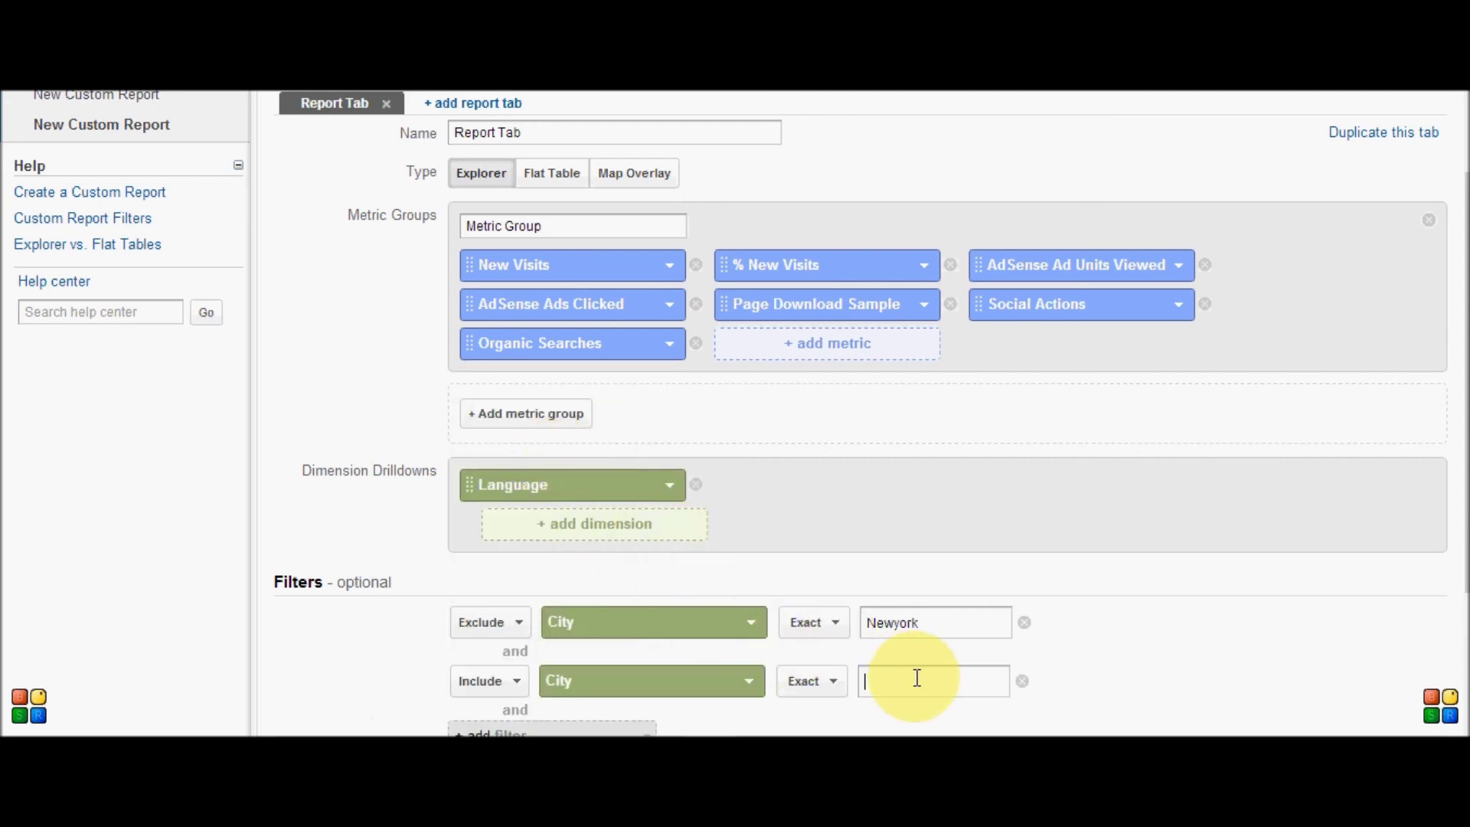
pyautogui.write('banga')
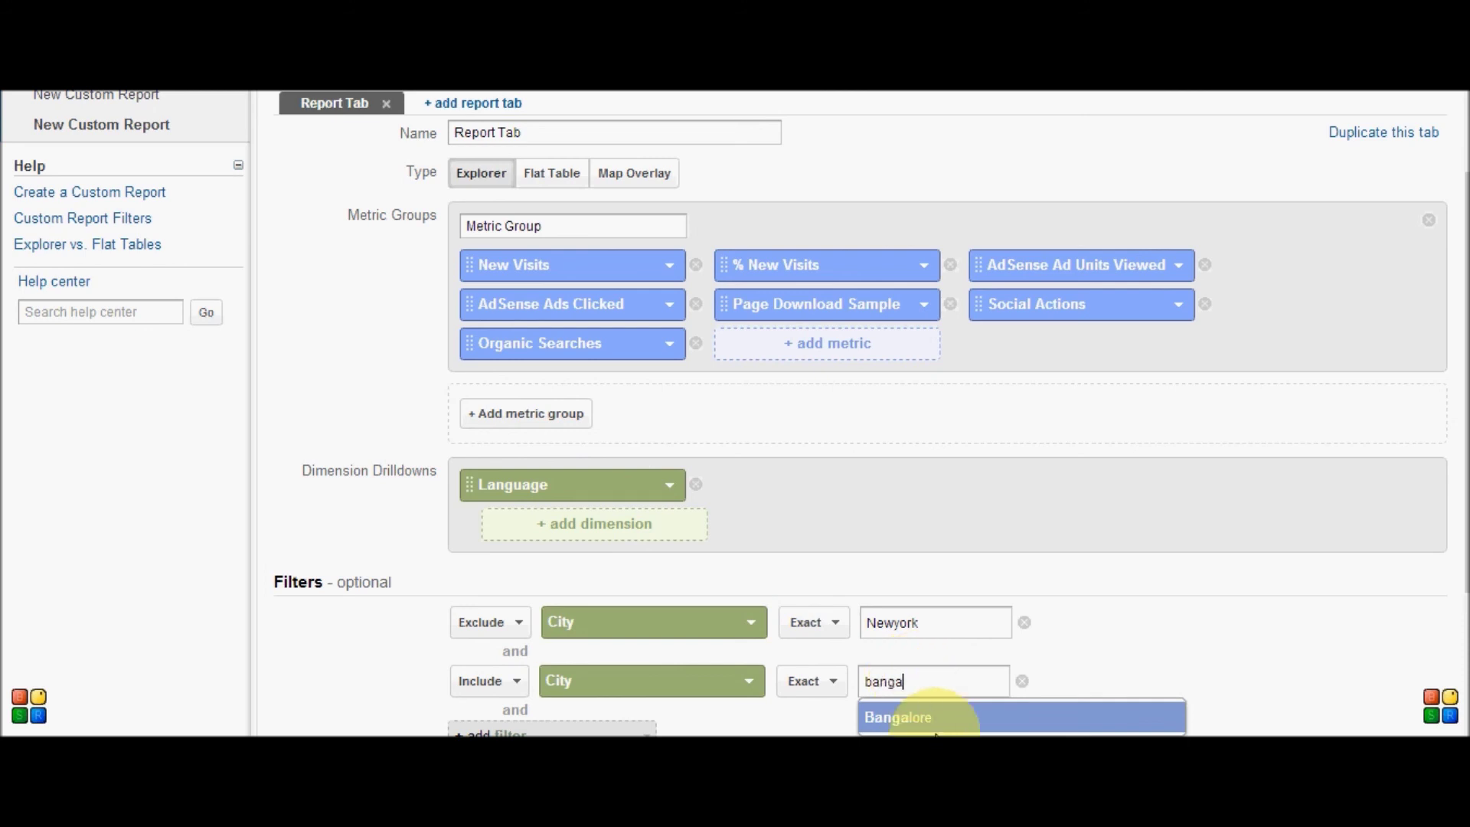
pyautogui.click(940, 724)
pyautogui.scroll(-3, 502, 577)
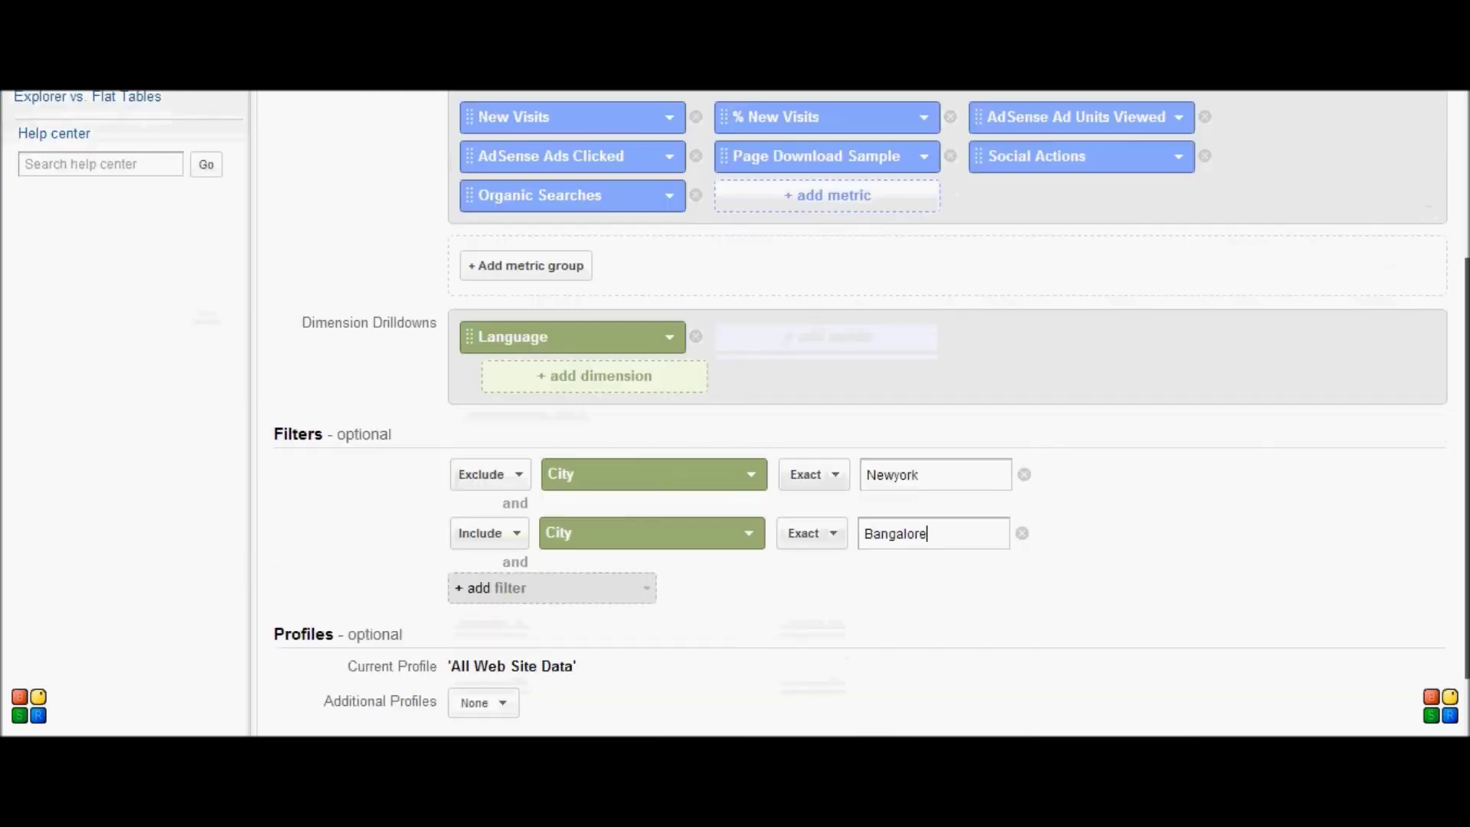
pyautogui.click(494, 725)
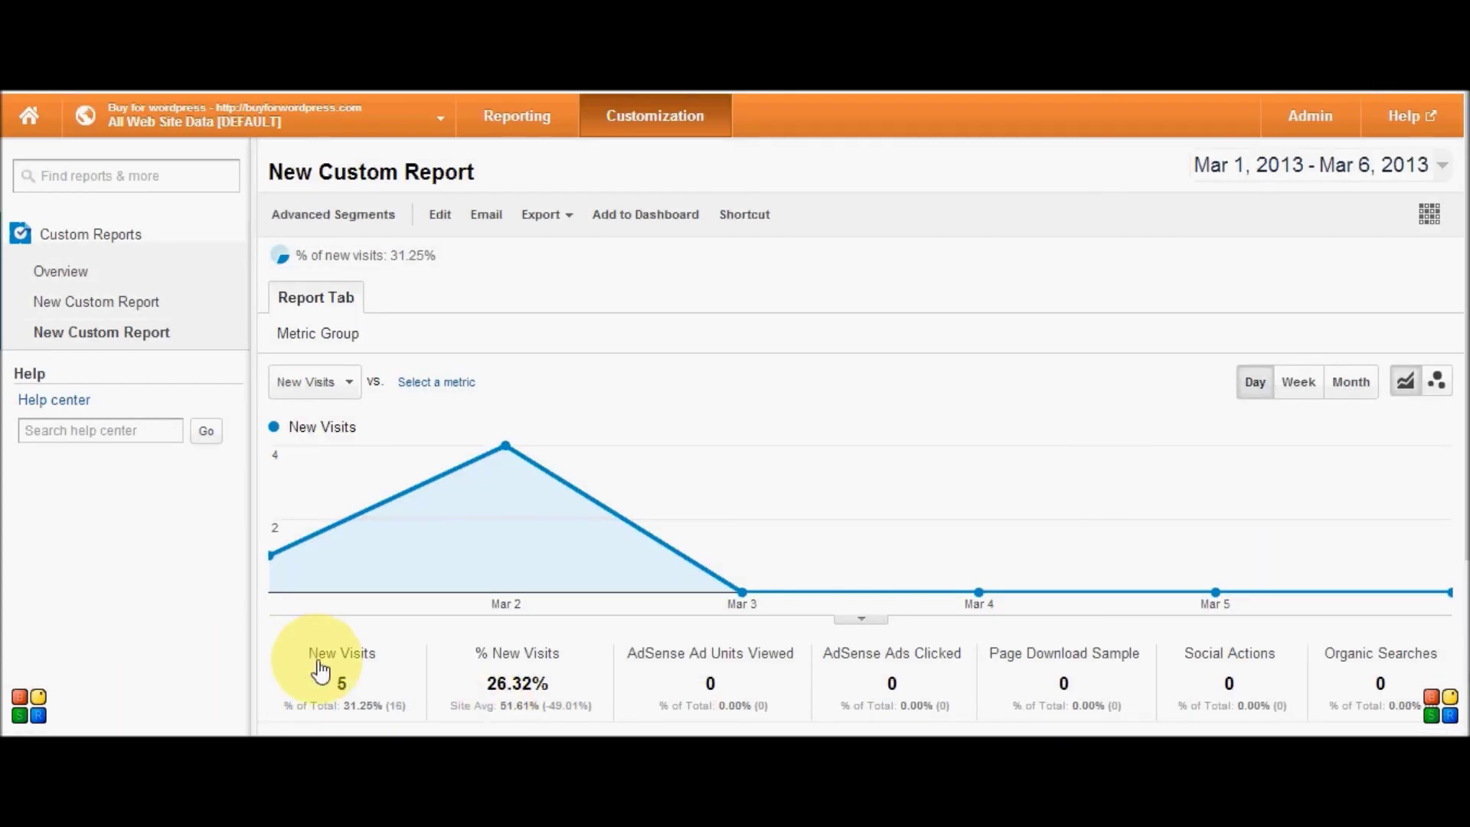
# - Look through the dimension categories available for the report's first filter
pyautogui.moveTo(346, 665)
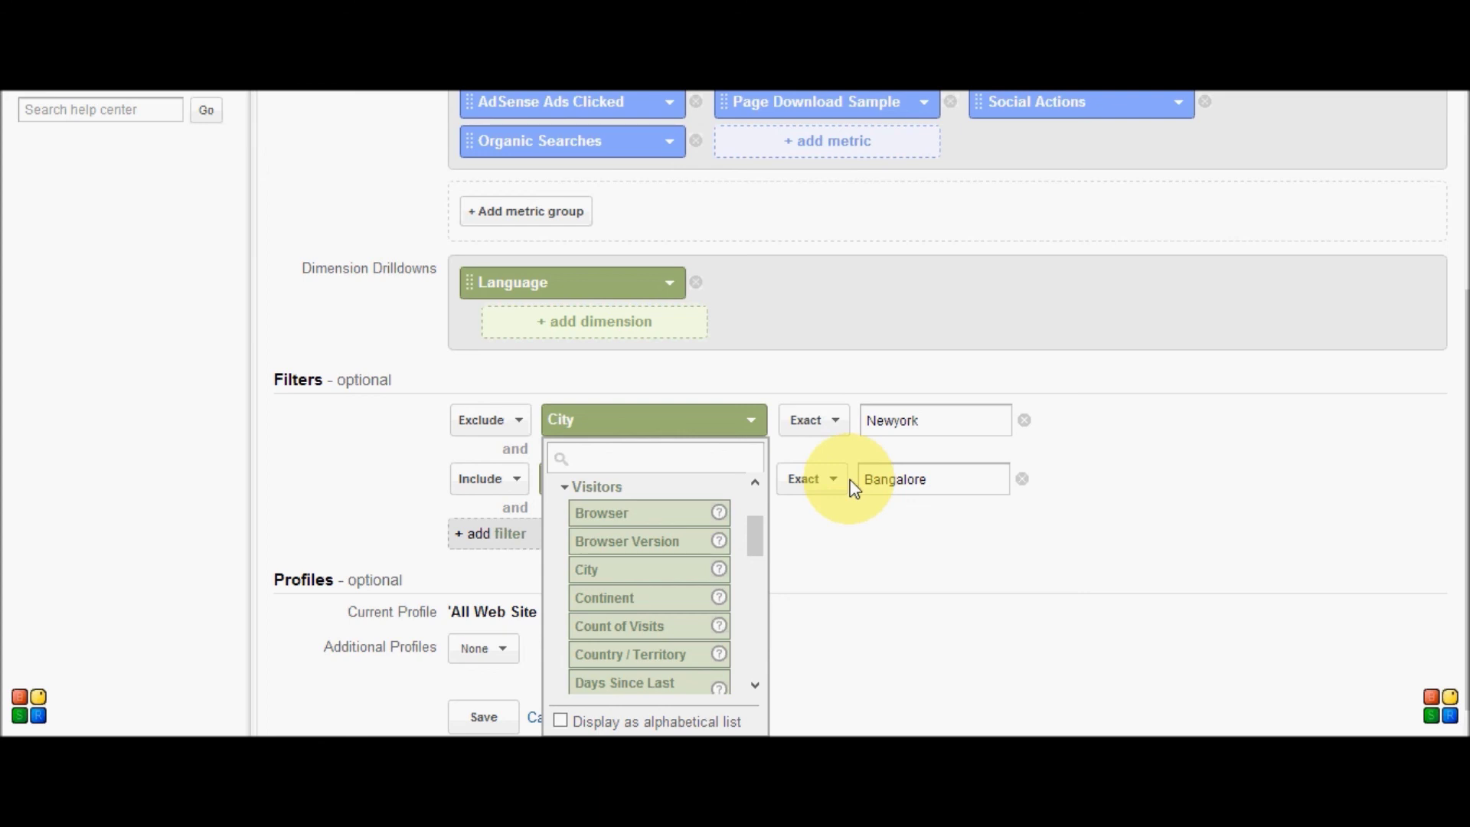
pyautogui.click(755, 483)
pyautogui.click(755, 483)
pyautogui.click(755, 482)
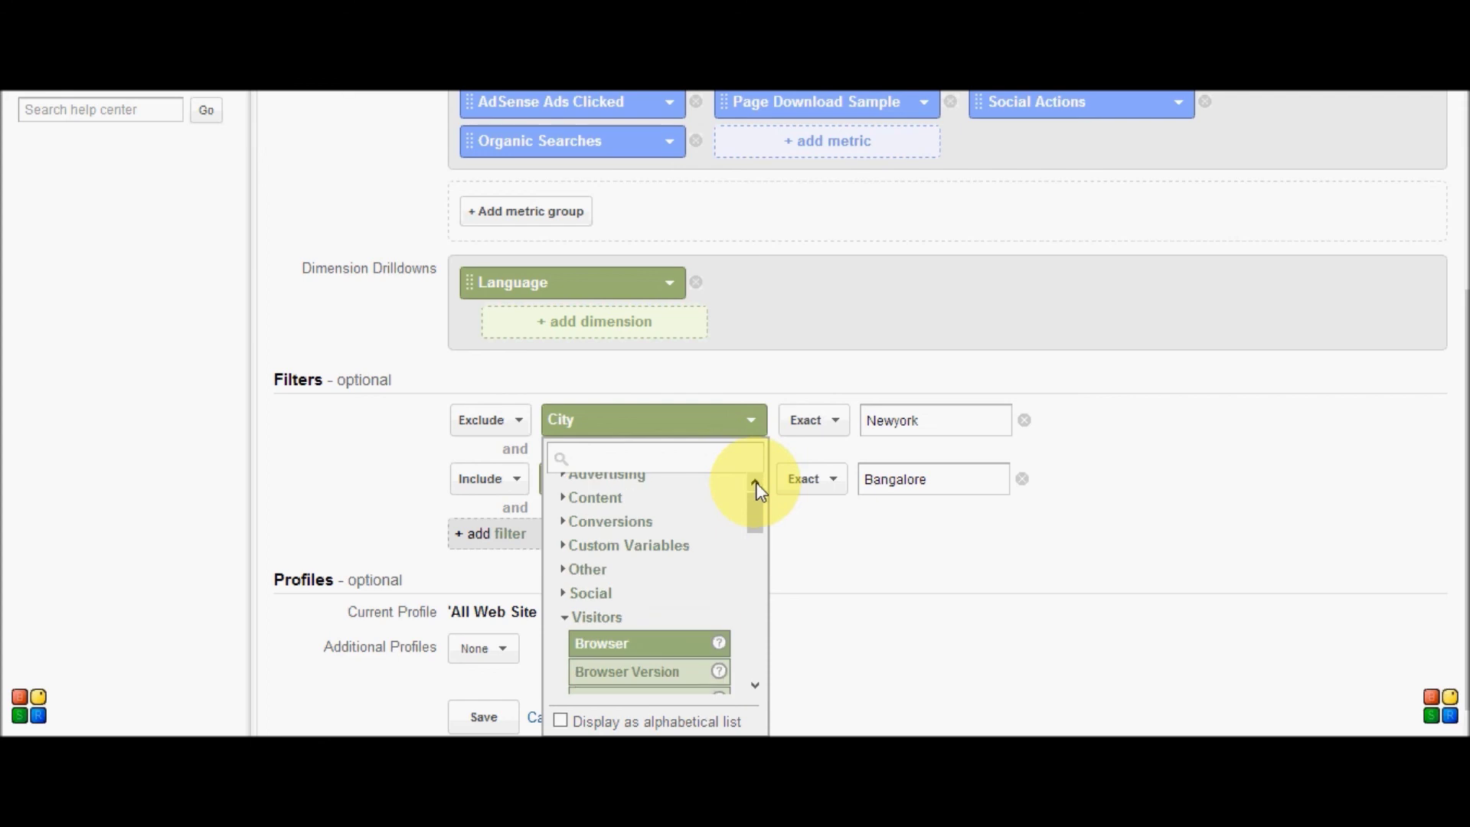